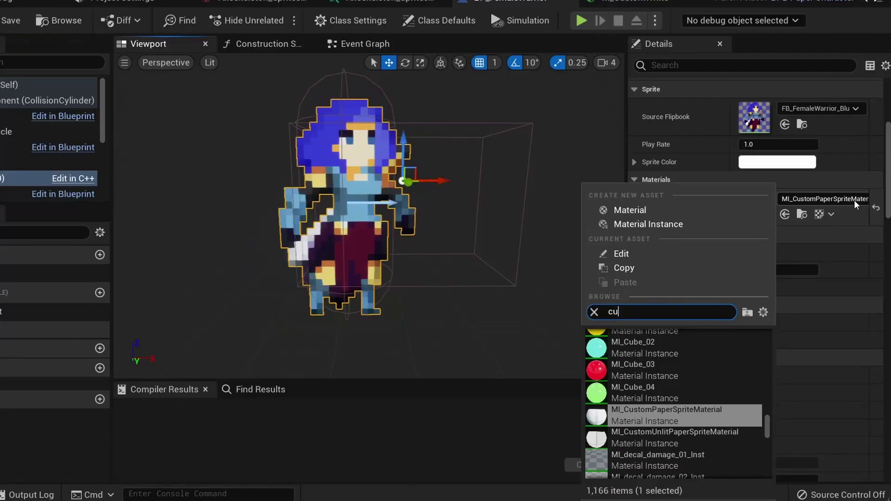
Try the M_CustomWhite material on the sprite's Element 0 slot, repeatedly undoing and redoing the replacement to compare both looks
{"action": "type", "text": "stomwhit"}
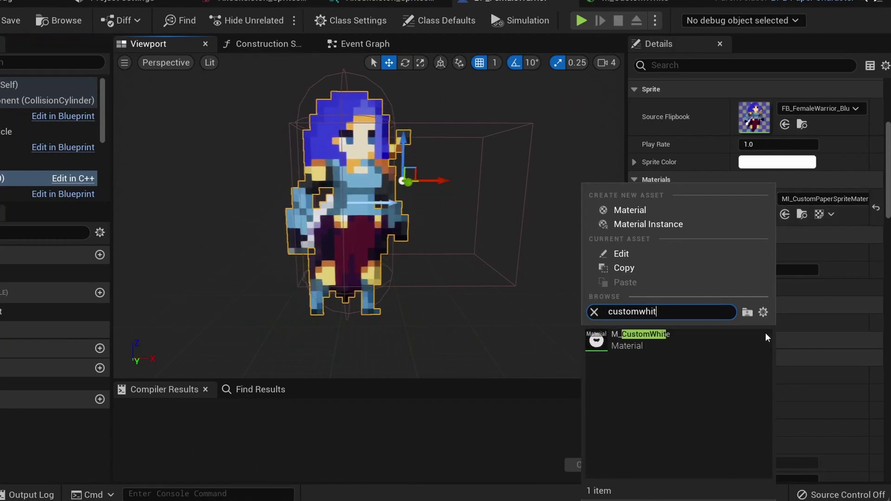
{"action": "left_click", "coordinate": [767, 337]}
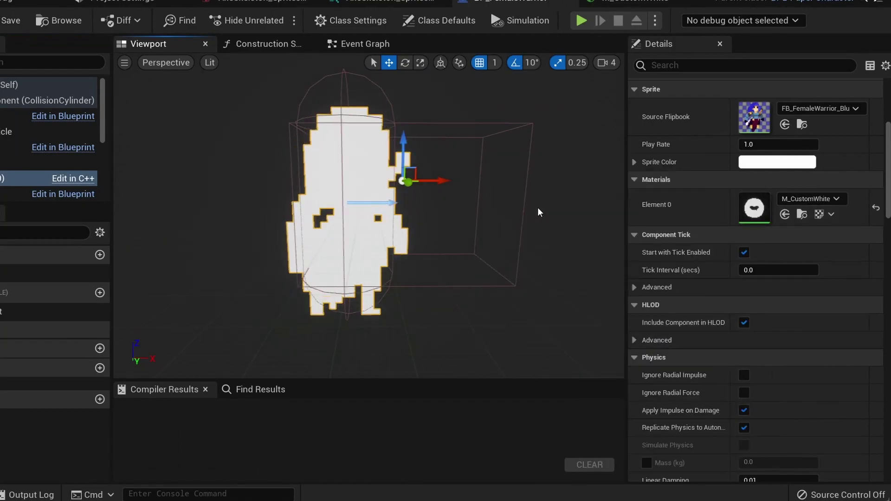
{"action": "key", "text": "ctrl+z"}
{"action": "key", "text": "ctrl+y"}
{"action": "key", "text": "ctrl+z"}
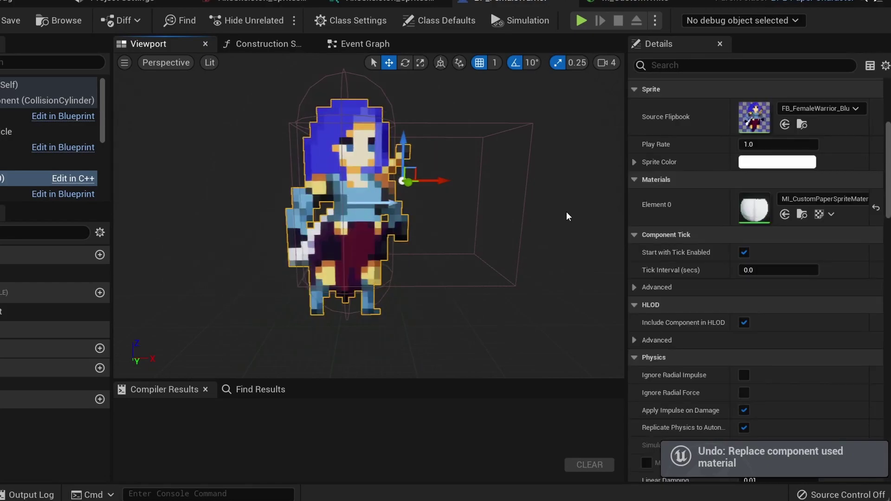
{"action": "key", "text": "ctrl+y"}
{"action": "key", "text": "ctrl+z"}
{"action": "key", "text": "ctrl+y"}
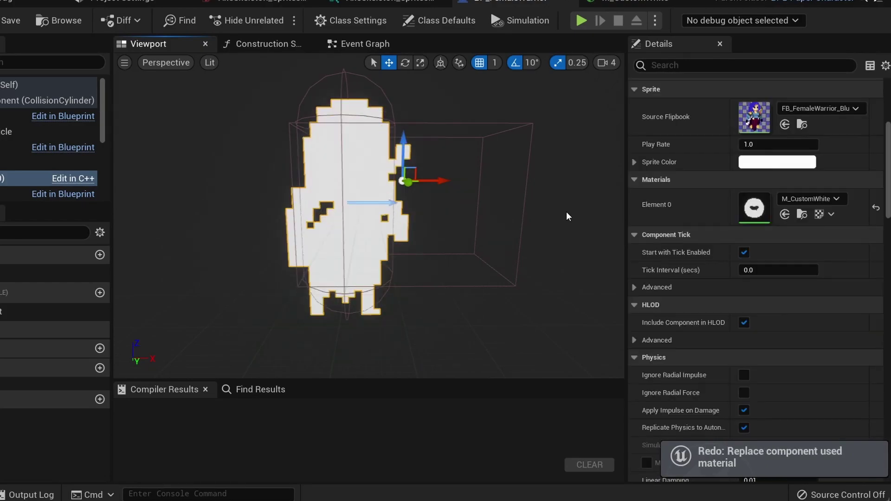
{"action": "key", "text": "ctrl+z"}
{"action": "key", "text": "ctrl+y"}
{"action": "key", "text": "ctrl+z"}
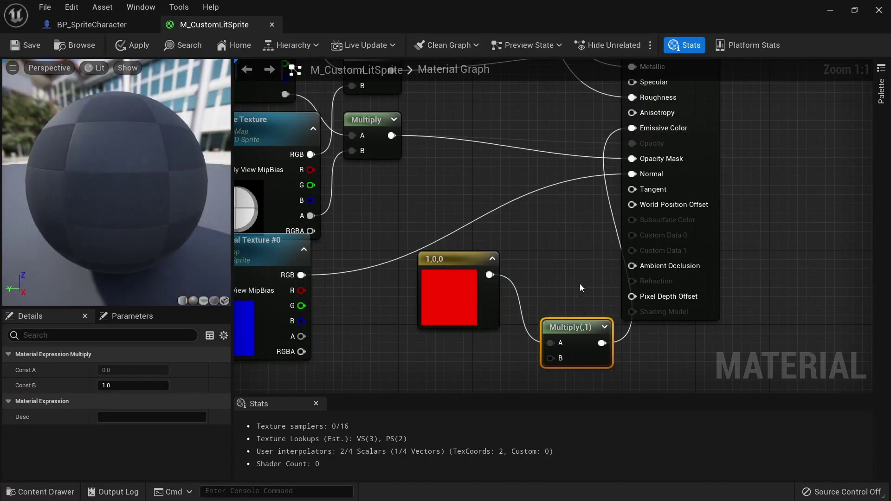
Move the Multiply node up beside the red 1,0,0 constant in the M_CustomLitSprite graph
{"action": "left_click", "coordinate": [502, 320]}
{"action": "left_click_drag", "start_coordinate": [571, 327], "coordinate": [504, 292]}
{"action": "right_click_drag", "start_coordinate": [518, 328], "coordinate": [581, 209]}
{"action": "left_click_drag", "start_coordinate": [584, 210], "coordinate": [611, 247]}
{"action": "left_click", "coordinate": [599, 260]}
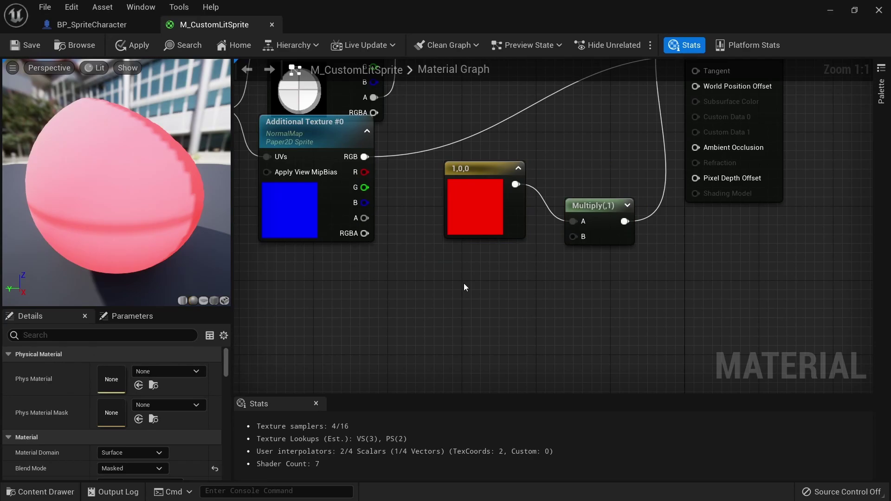
Add a single-value Constant node below the red constant and connect it to the Multiply node's B input
{"action": "key", "text": "1"}
{"action": "left_click", "coordinate": [463, 283]}
{"action": "left_click_drag", "start_coordinate": [486, 307], "coordinate": [577, 240]}
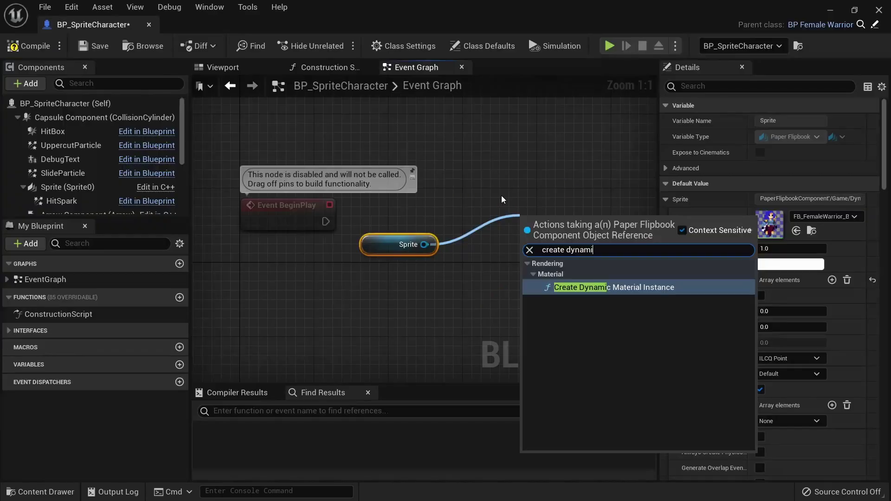
{"action": "key", "text": "Return"}
Wire Event BeginPlay to Create Dynamic Material Instance, and make TriggerFlash call Set Scalar Parameter Value on the DynamicSpriteMat variable in BP_SpriteCharacter
{"action": "left_click_drag", "start_coordinate": [326, 222], "coordinate": [435, 222]}
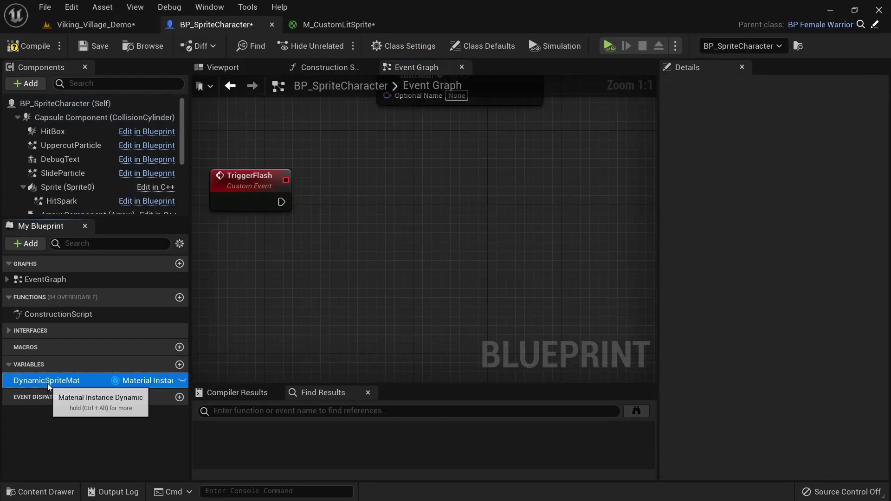
{"action": "left_click_drag", "start_coordinate": [46, 381], "coordinate": [405, 234], "text": "ctrl"}
{"action": "type", "text": "set scalar"}
{"action": "key", "text": "Return"}
{"action": "left_click_drag", "start_coordinate": [367, 204], "coordinate": [443, 262]}
{"action": "left_click_drag", "start_coordinate": [443, 262], "coordinate": [471, 224]}
{"action": "left_click_drag", "start_coordinate": [282, 202], "coordinate": [442, 229]}
{"action": "left_click_drag", "start_coordinate": [469, 218], "coordinate": [469, 190]}
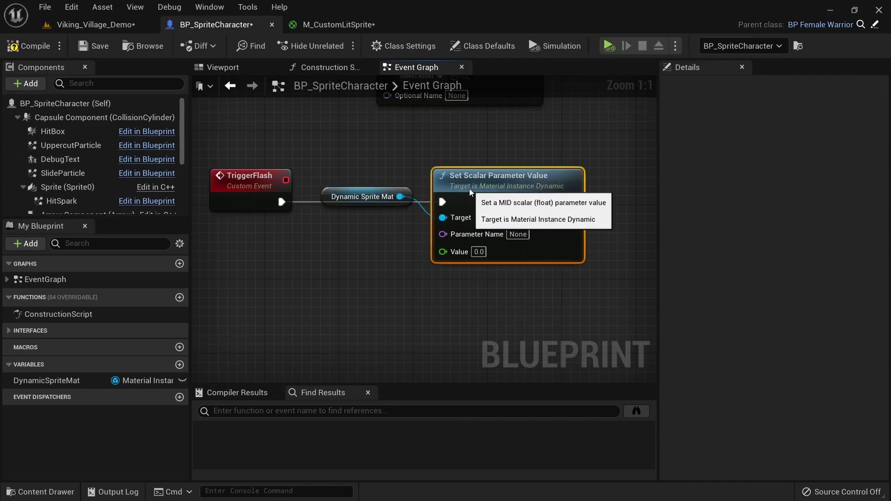
{"action": "left_click_drag", "start_coordinate": [372, 205], "coordinate": [381, 233]}
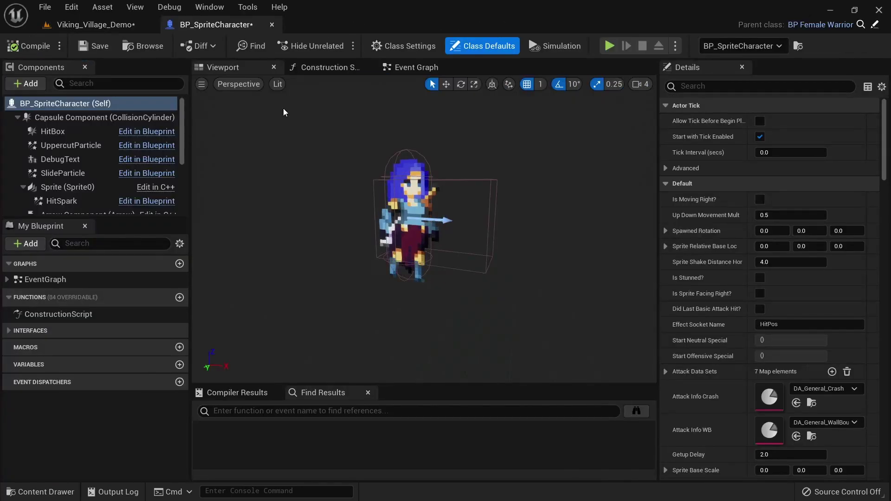
Assign MaskedLitSpriteMaterial to the Element 0 material slot of BP_SpriteCharacter's Sprite component
{"action": "left_click", "coordinate": [54, 188]}
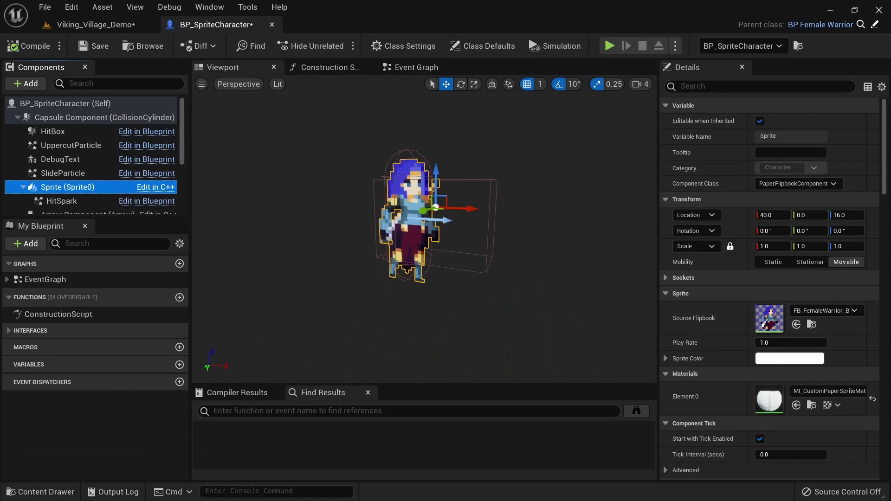
{"action": "left_click", "coordinate": [844, 395]}
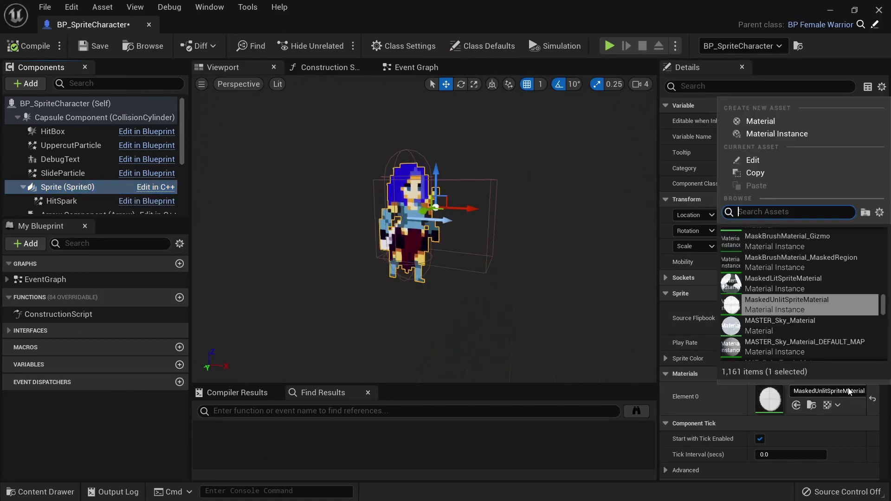
{"action": "left_click", "coordinate": [844, 285]}
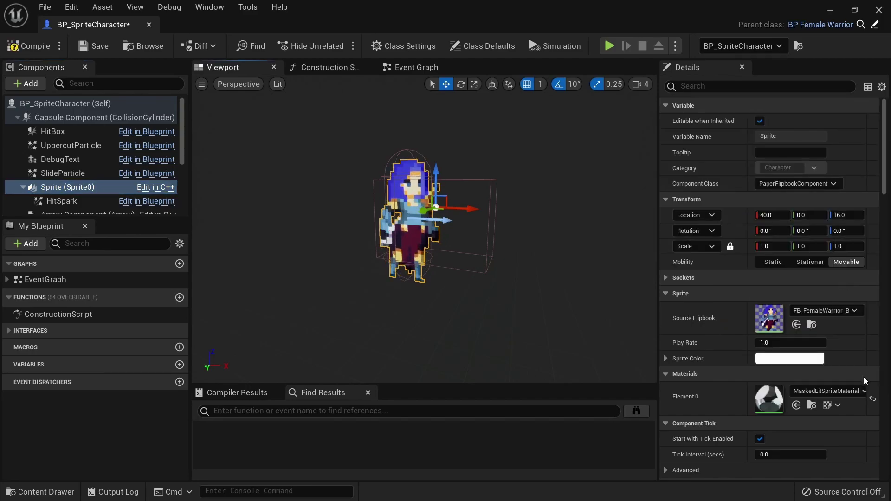
Locate the assigned material in Paper2D Content and copy DefaultLitSpriteMaterial and DefaultSpriteMaterial into the project's Content folder
{"action": "left_click", "coordinate": [812, 405]}
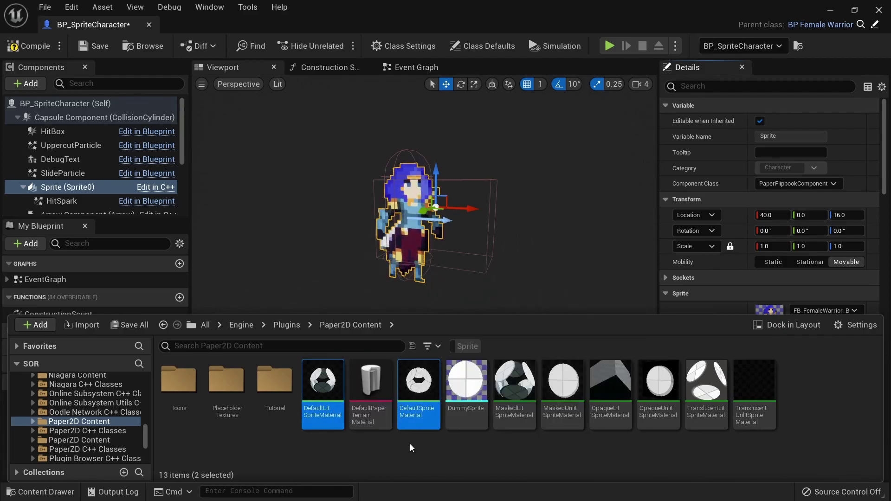
{"action": "left_click_drag", "start_coordinate": [322, 385], "coordinate": [57, 392]}
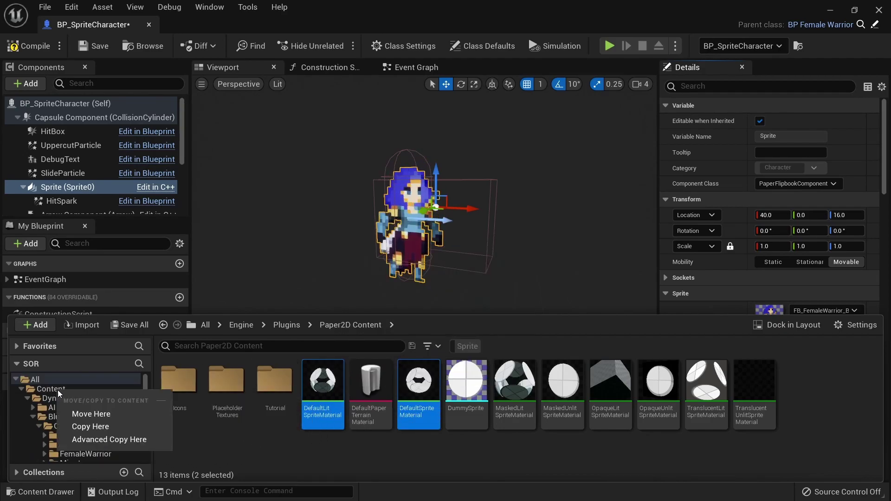
{"action": "left_click", "coordinate": [134, 427]}
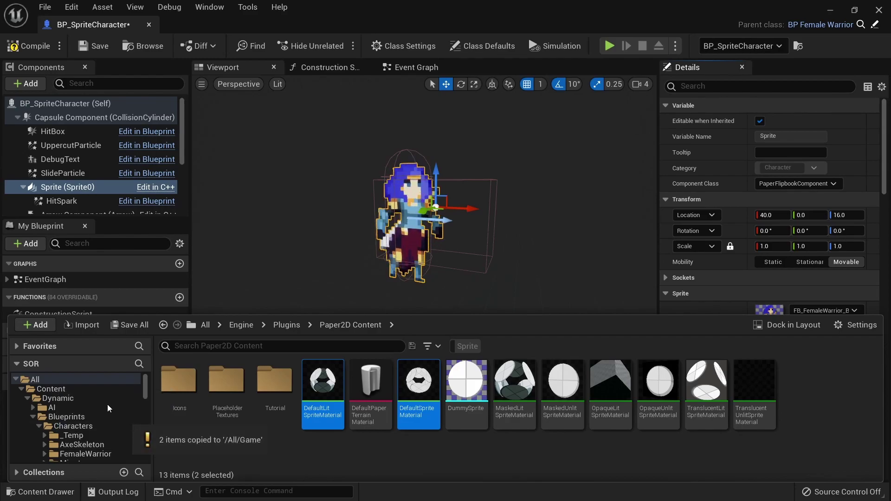
Rename the copied DefaultLitSpriteMaterial in the Content folder as M_CustomLitSprite
{"action": "left_click", "coordinate": [93, 390]}
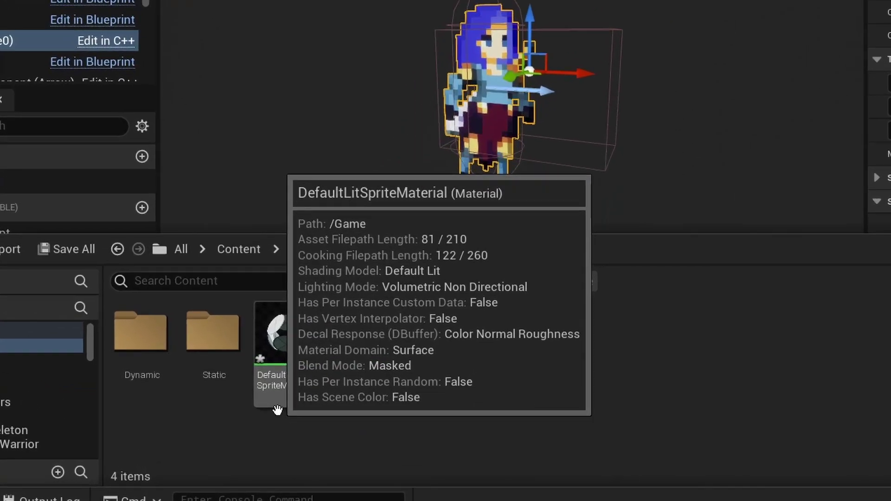
{"action": "left_click", "coordinate": [271, 420]}
{"action": "key", "text": "F2"}
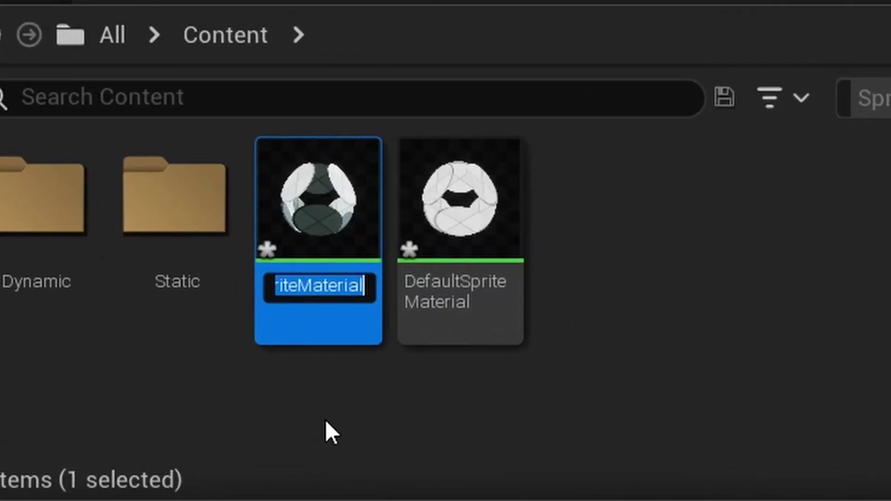
{"action": "type", "text": "M_CustomLitSprite"}
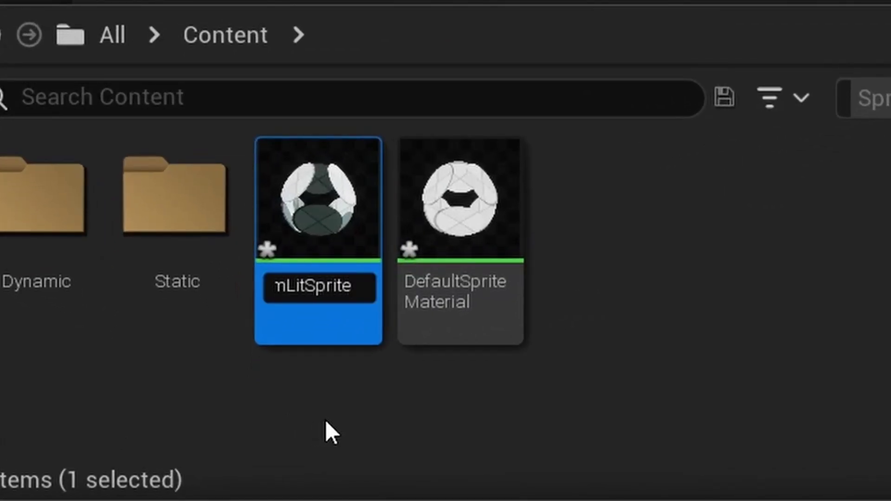
{"action": "key", "text": "Return"}
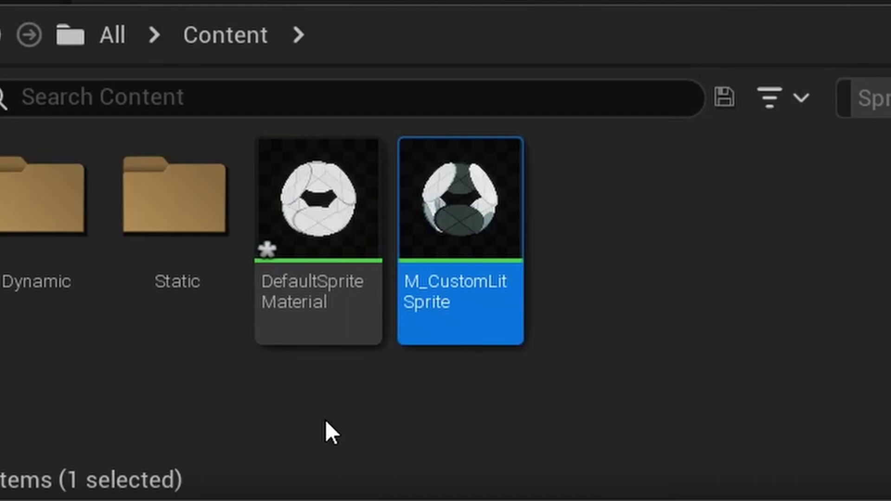
Rename the copied DefaultSpriteMaterial in the Content folder as M_CustomUnlitSprite
{"action": "left_click", "coordinate": [328, 338]}
{"action": "key", "text": "F2"}
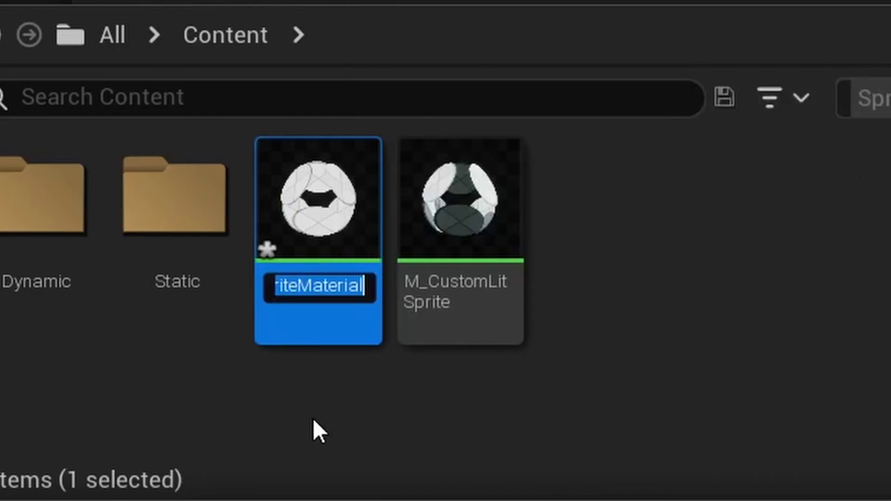
{"action": "type", "text": "M_CustomUnlitSprite"}
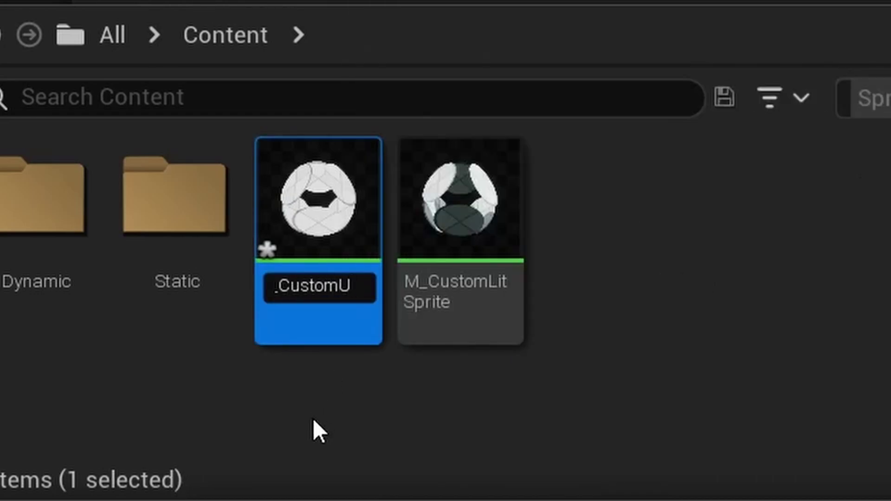
{"action": "key", "text": "Return"}
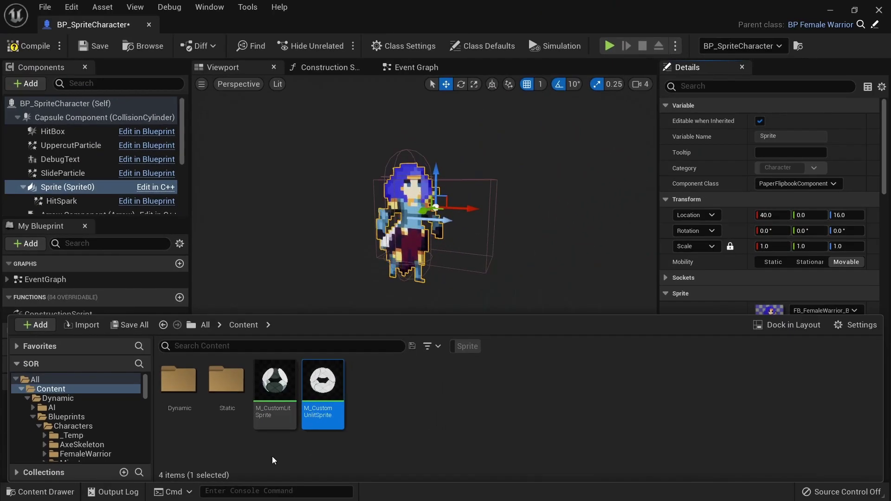
{"action": "left_click", "coordinate": [288, 439]}
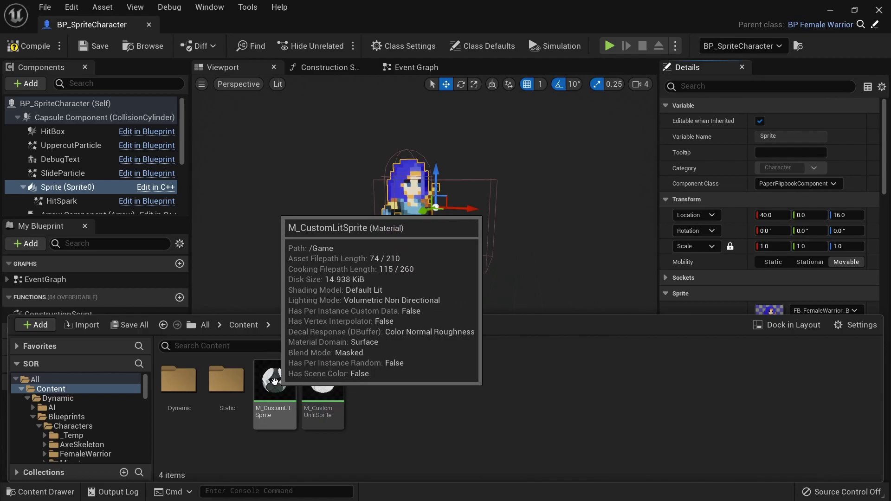
Create a material instance from M_CustomLitSprite and name it MI_CustomLitSprite
{"action": "right_click", "coordinate": [263, 383]}
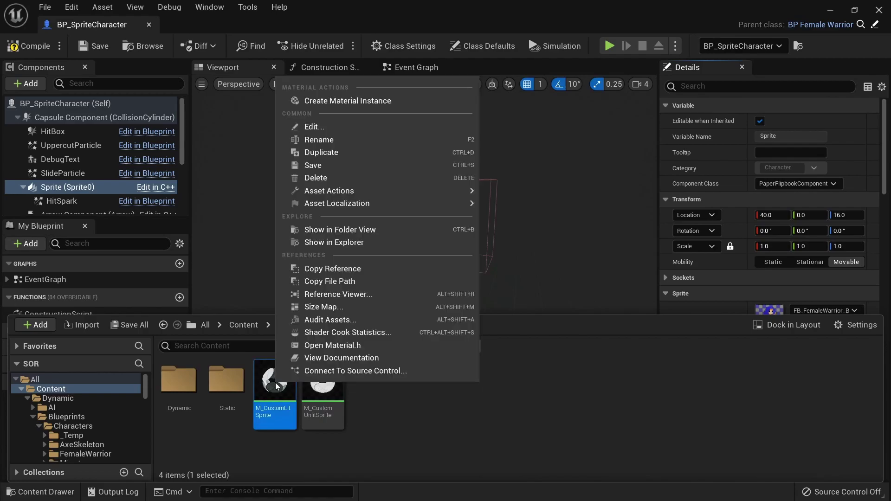
{"action": "left_click", "coordinate": [406, 103]}
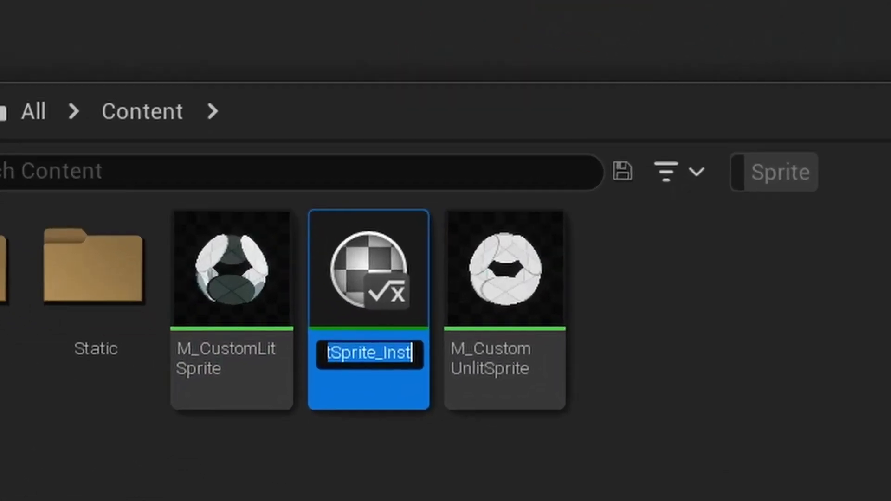
{"action": "key", "text": "End"}
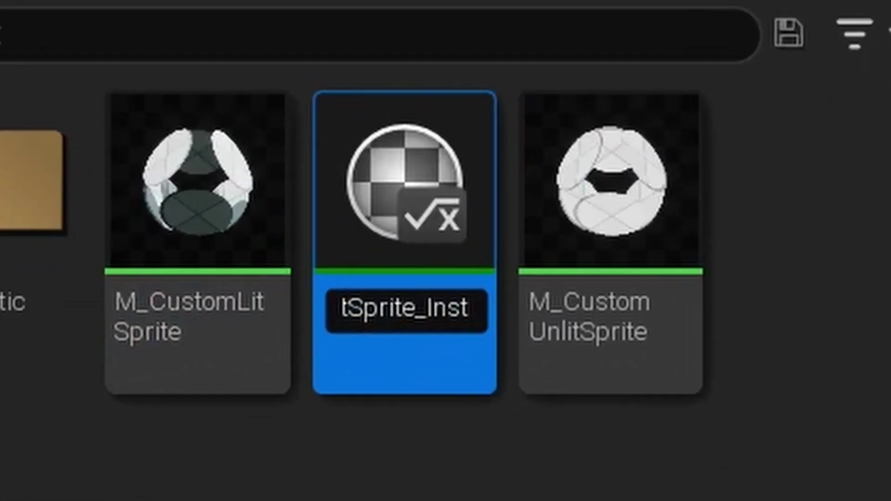
{"action": "key", "text": "BackSpace"}
{"action": "key", "text": "BackSpace"}
{"action": "key", "text": "BackSpace"}
{"action": "key", "text": "BackSpace"}
{"action": "key", "text": "BackSpace"}
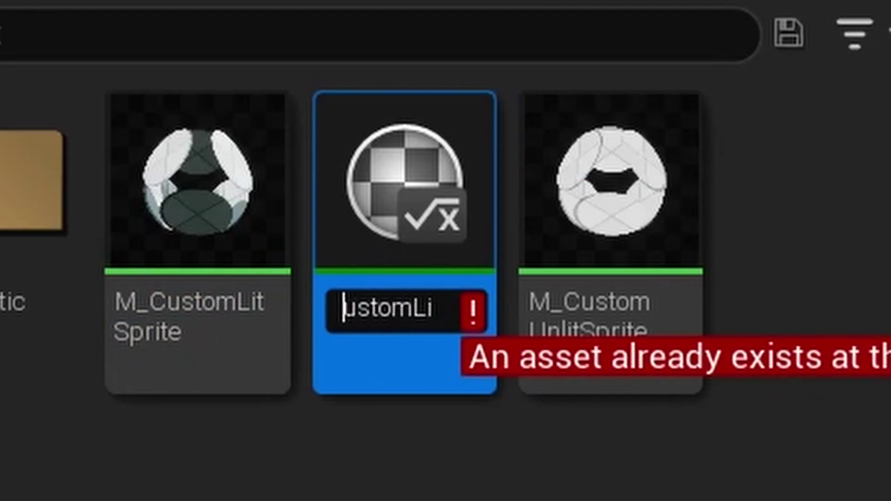
{"action": "left_click", "coordinate": [364, 308]}
{"action": "type", "text": "I_C"}
{"action": "key", "text": "Return"}
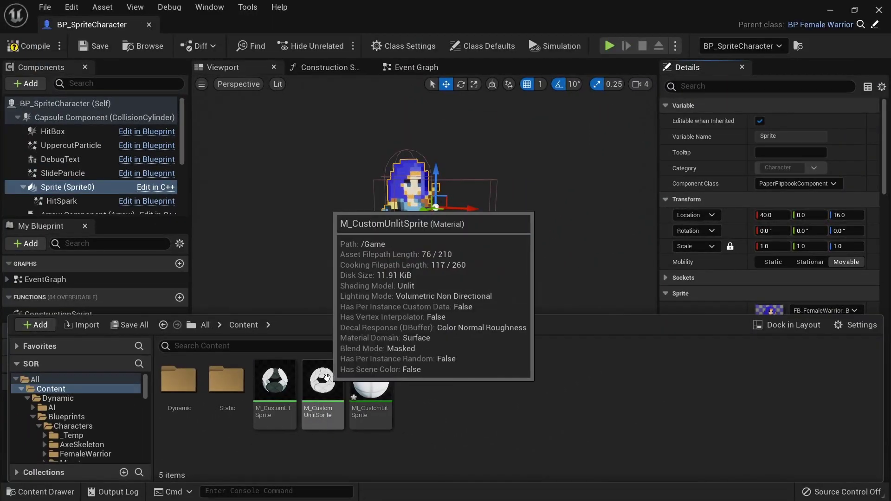
Create a material instance from M_CustomUnlitSprite and name it MI_CustomUnlitSprite
{"action": "right_click", "coordinate": [423, 187]}
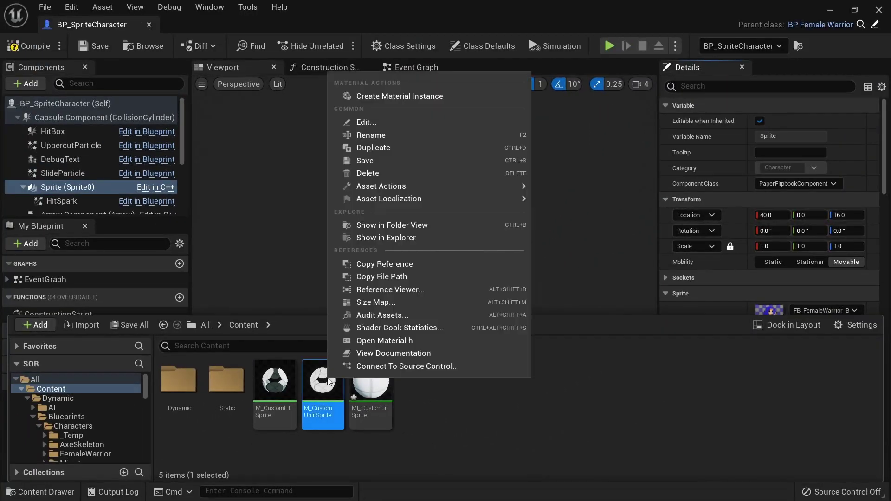
{"action": "left_click", "coordinate": [441, 96]}
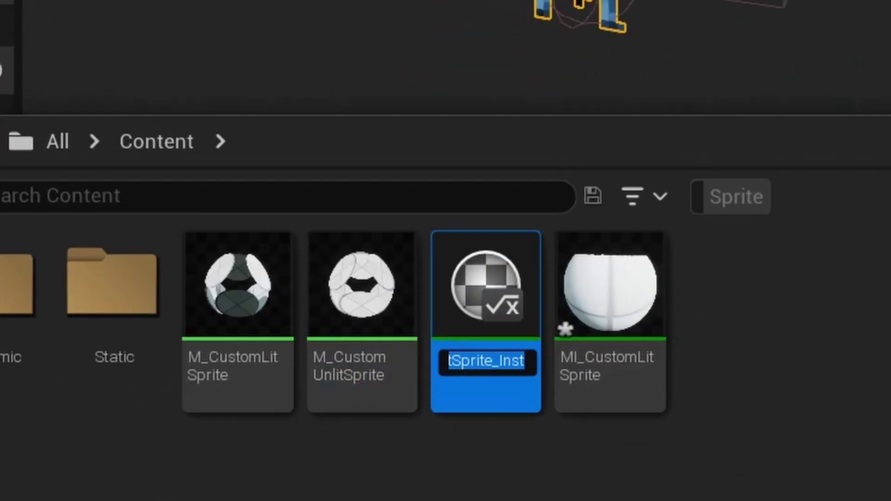
{"action": "key", "text": "Right"}
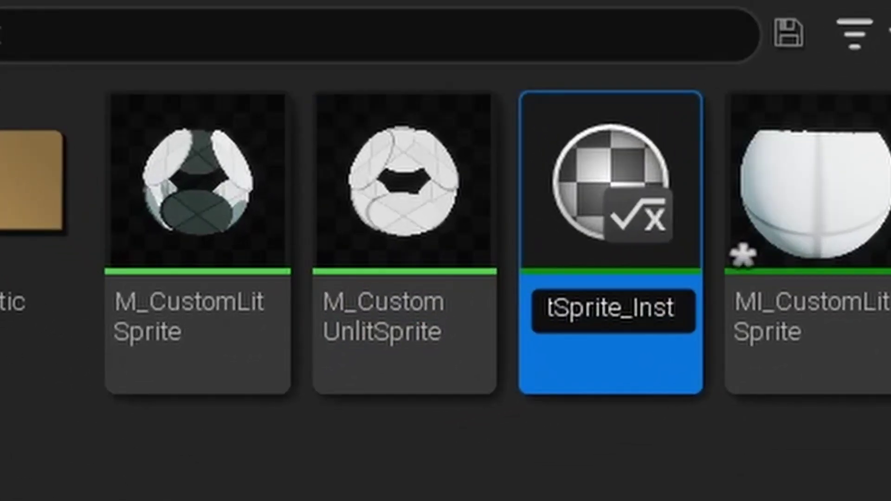
{"action": "key", "text": "BackSpace"}
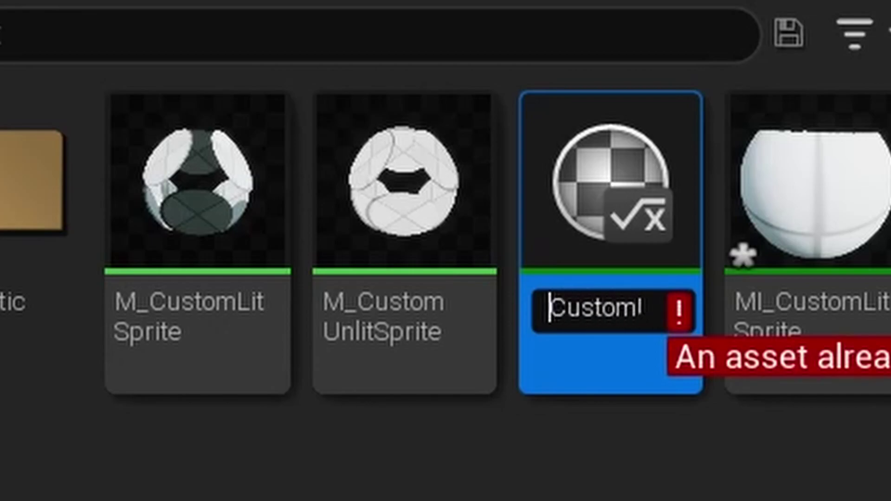
{"action": "type", "text": "I_"}
{"action": "key", "text": "Return"}
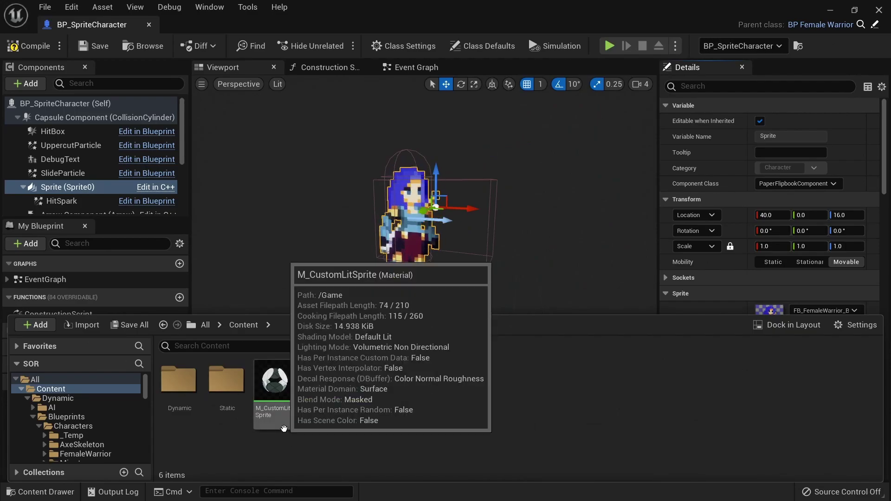
Open M_CustomLitSprite for editing and move its input nodes farther away from the main material node
{"action": "double_click", "coordinate": [284, 428]}
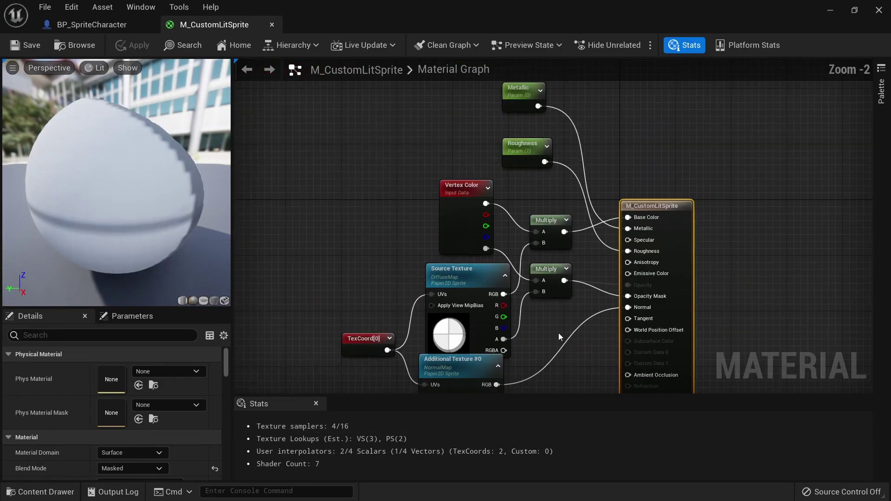
{"action": "left_click_drag", "start_coordinate": [299, 125], "coordinate": [531, 372]}
{"action": "left_click_drag", "start_coordinate": [447, 349], "coordinate": [329, 347]}
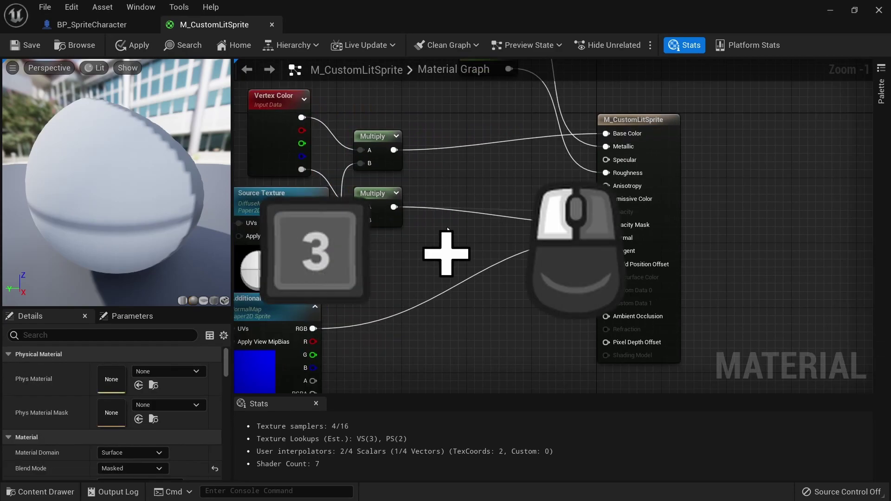
Add a Constant3Vector node in the free space between Additional Texture #0 and the main material node
{"action": "left_click", "coordinate": [459, 174]}
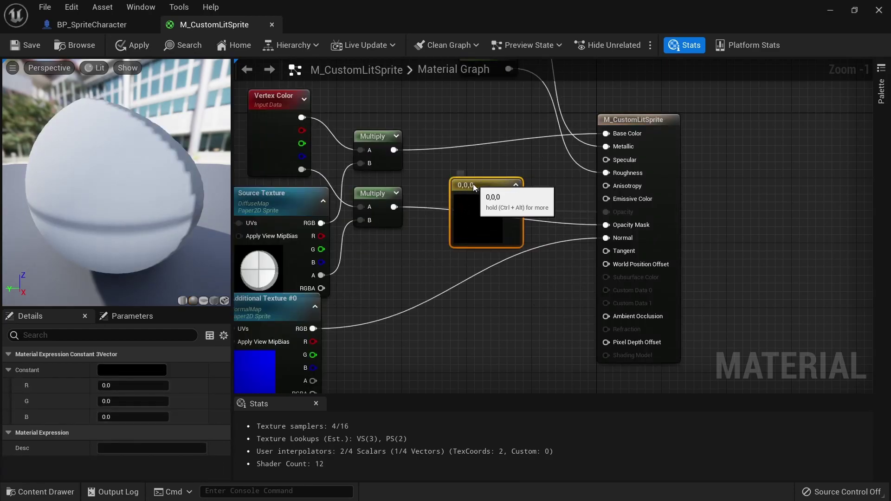
{"action": "scroll", "coordinate": [460, 195], "scroll_direction": "up", "scroll_amount": 1}
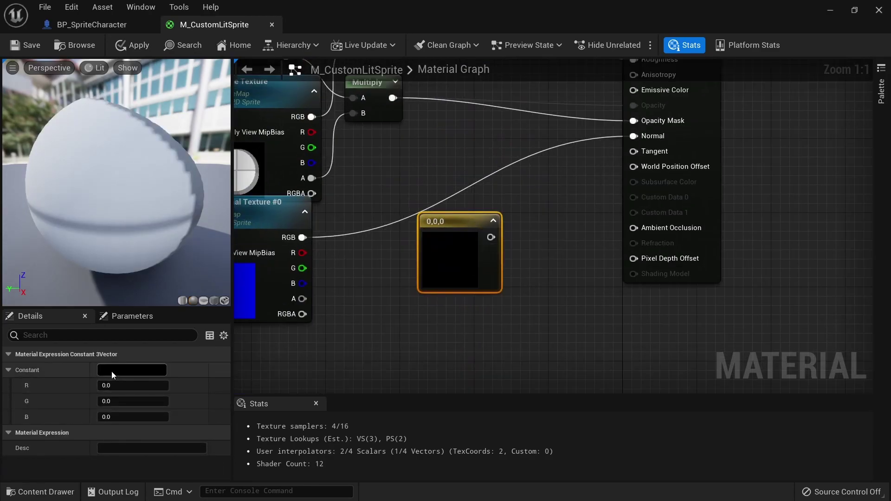
Set the Constant3Vector colour to pure red (1,0,0) and connect its output to the material's Emissive Color
{"action": "left_click", "coordinate": [111, 371]}
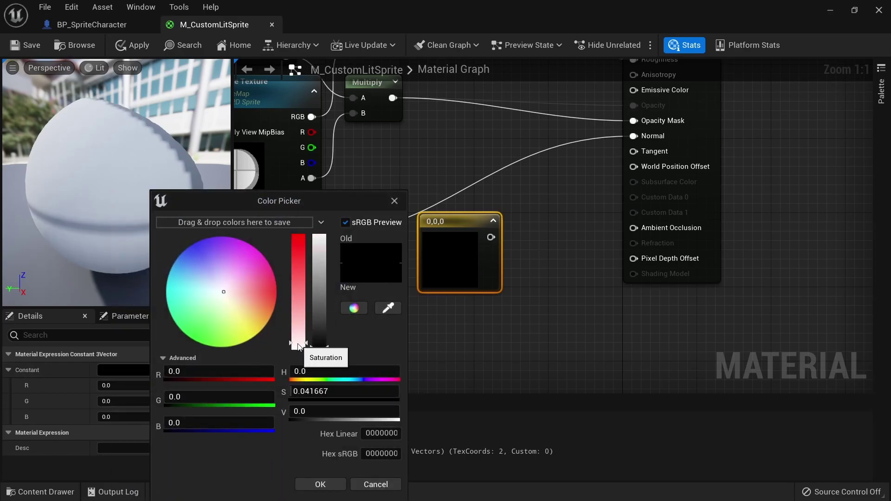
{"action": "left_click_drag", "start_coordinate": [299, 347], "coordinate": [302, 228]}
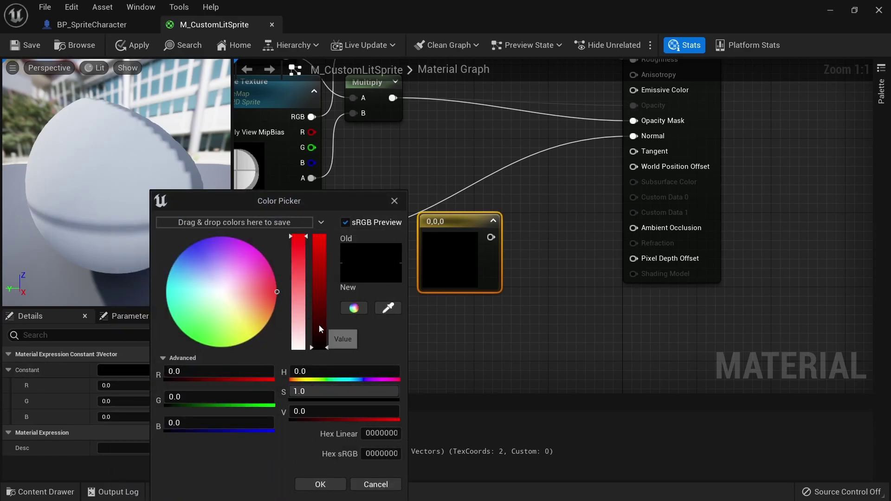
{"action": "left_click_drag", "start_coordinate": [320, 346], "coordinate": [321, 237]}
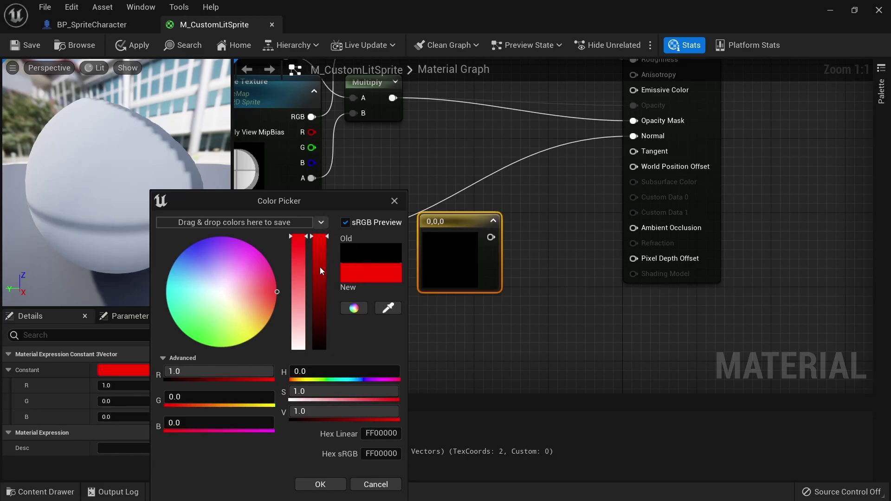
{"action": "left_click", "coordinate": [320, 484]}
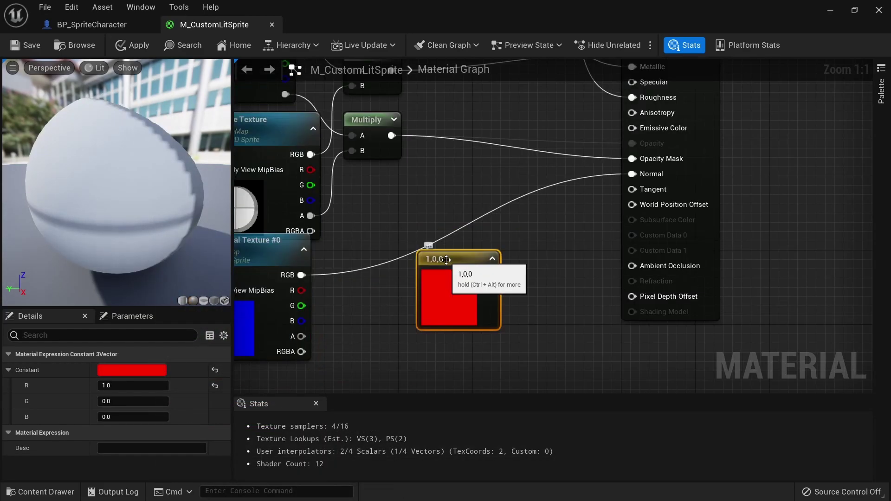
{"action": "left_click_drag", "start_coordinate": [490, 275], "coordinate": [635, 127]}
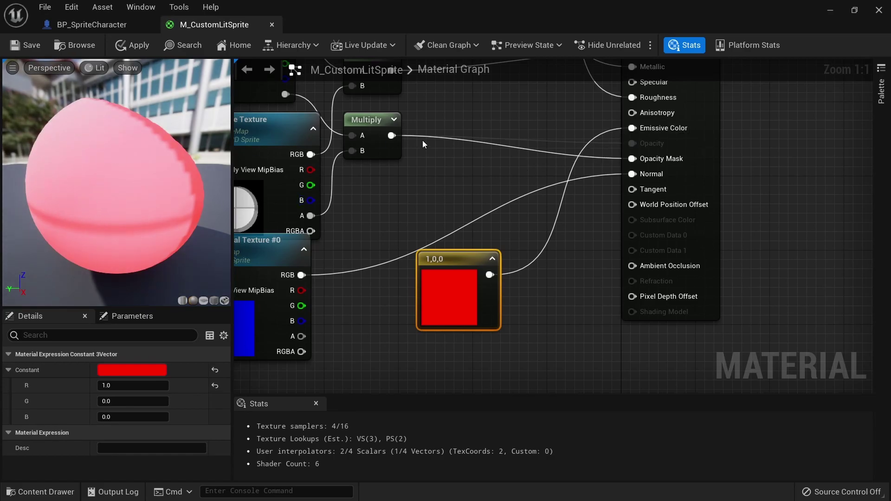
Add a Multiply node with the red constant feeding input A, and connect its output to Emissive Color in the constant's place
{"action": "left_click_drag", "start_coordinate": [489, 275], "coordinate": [541, 319]}
{"action": "type", "text": "multiply"}
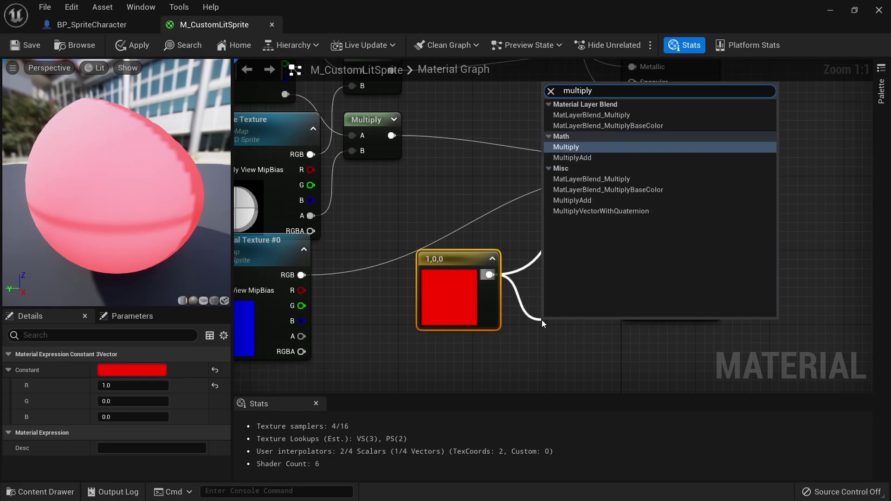
{"action": "key", "text": "Return"}
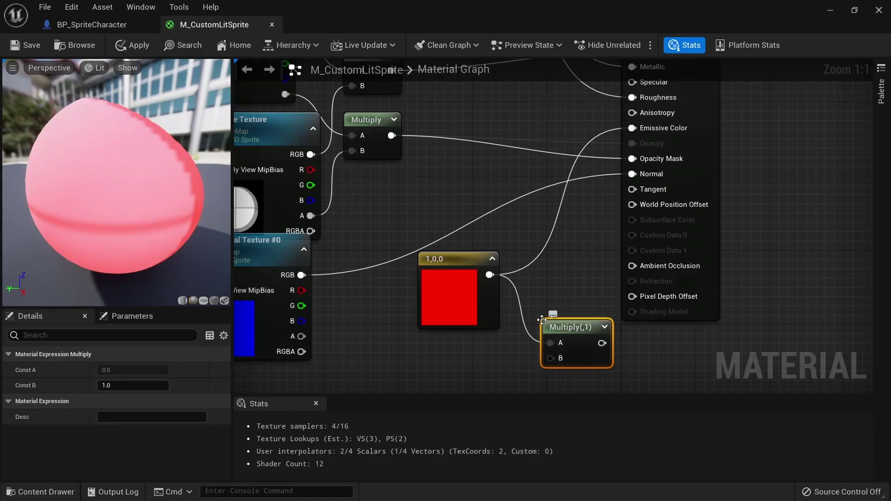
{"action": "left_click_drag", "start_coordinate": [605, 344], "coordinate": [632, 128]}
{"action": "left_click_drag", "start_coordinate": [575, 343], "coordinate": [545, 273]}
{"action": "left_click_drag", "start_coordinate": [585, 203], "coordinate": [612, 238]}
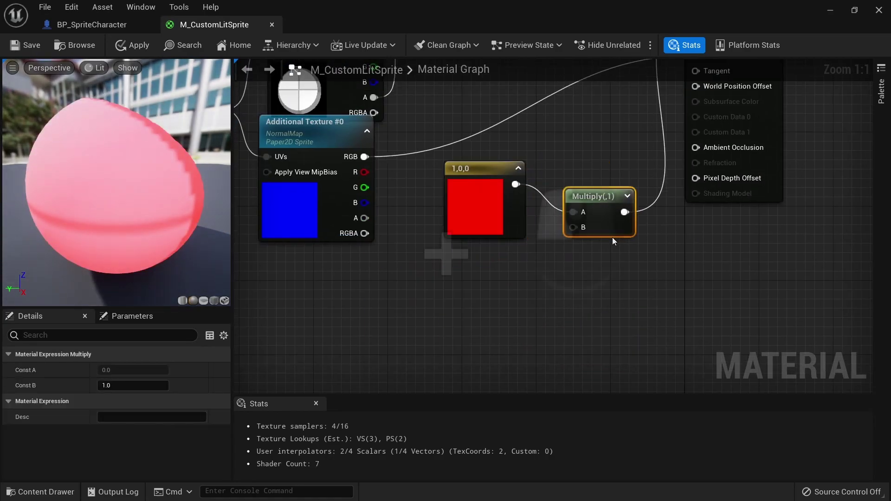
{"action": "left_click", "coordinate": [612, 247]}
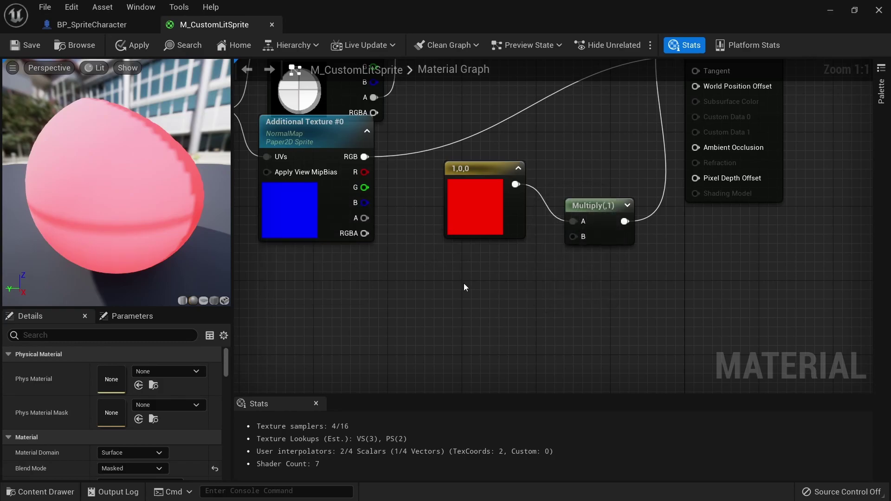
Add a Constant node feeding the new Multiply node's B input and convert it to a parameter named FlashMultiplier
{"action": "left_click", "coordinate": [464, 283]}
{"action": "left_click_drag", "start_coordinate": [487, 307], "coordinate": [575, 239]}
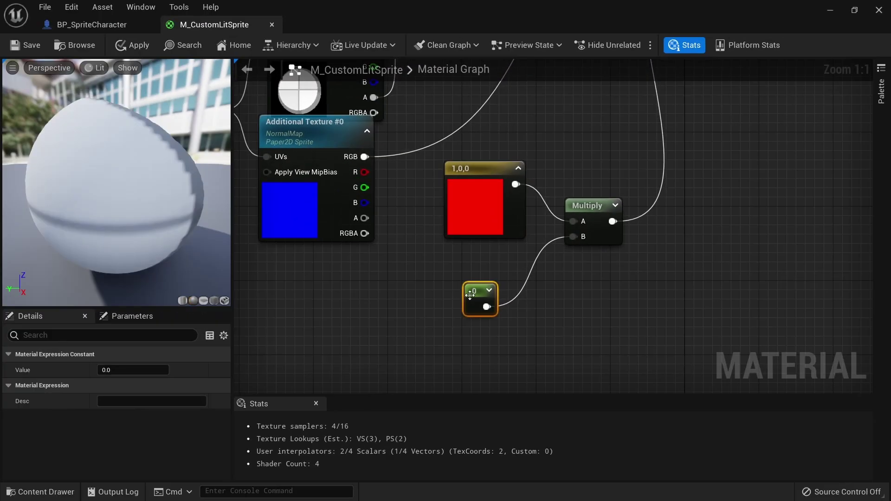
{"action": "right_click", "coordinate": [471, 296]}
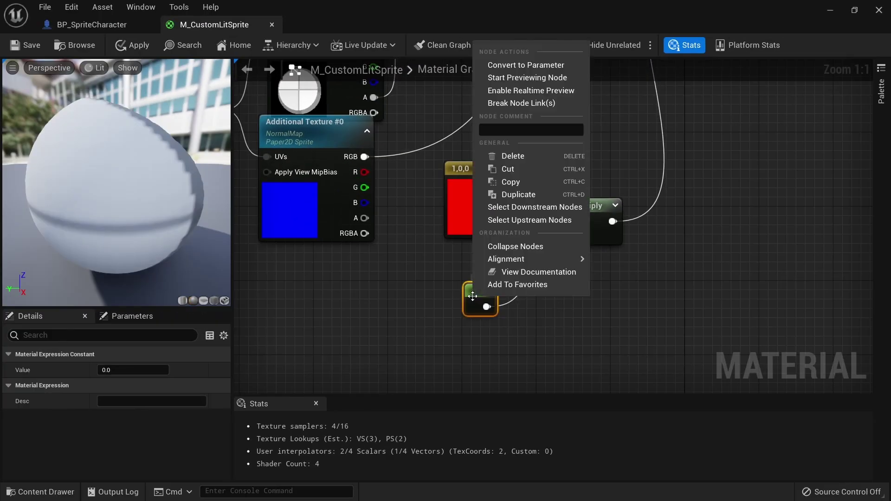
{"action": "left_click", "coordinate": [523, 67]}
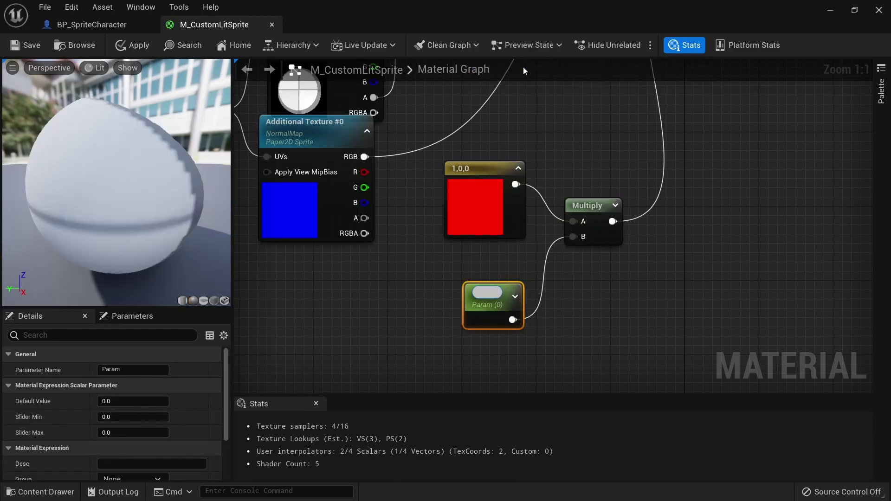
{"action": "type", "text": "FlashMultiplier"}
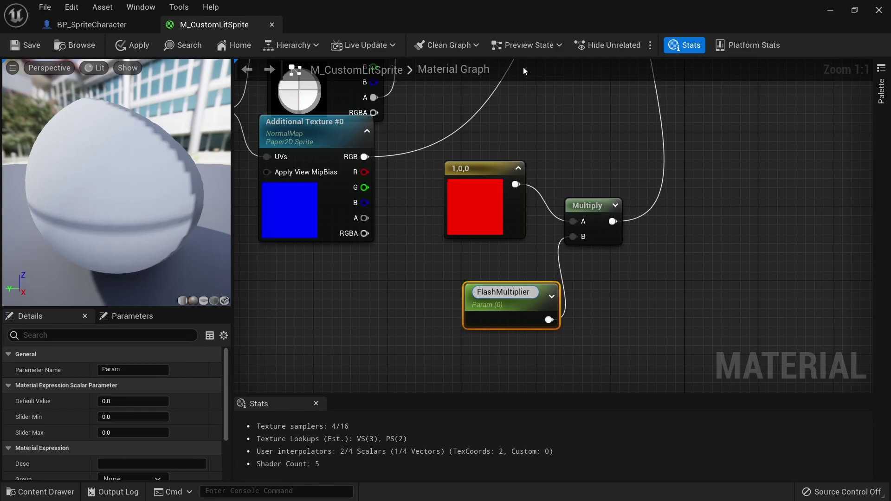
{"action": "key", "text": "Return"}
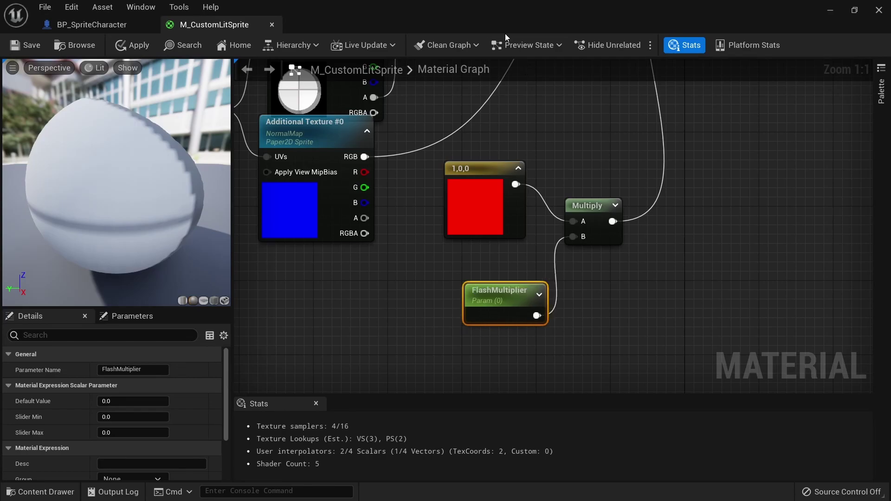
Convert the red constant to a parameter named FlashColor and shift the Multiply node slightly away from it
{"action": "right_click", "coordinate": [487, 175]}
{"action": "left_click", "coordinate": [587, 200]}
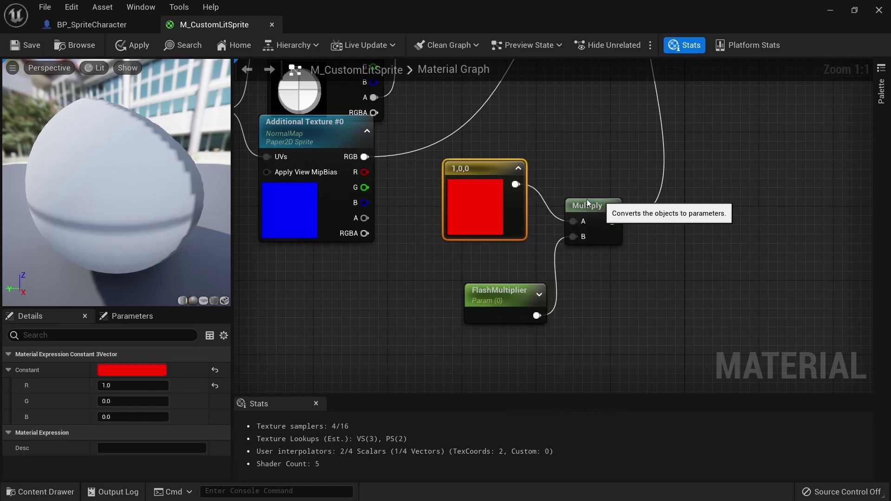
{"action": "type", "text": "FlashColor"}
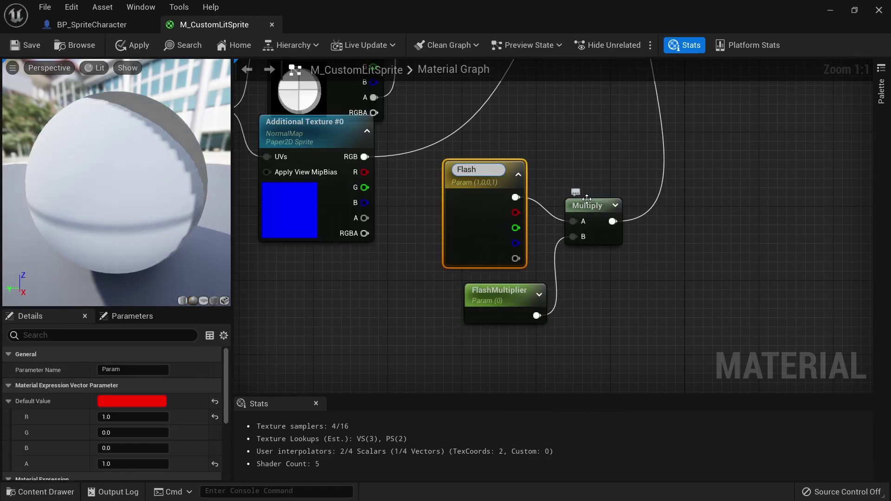
{"action": "key", "text": "Return"}
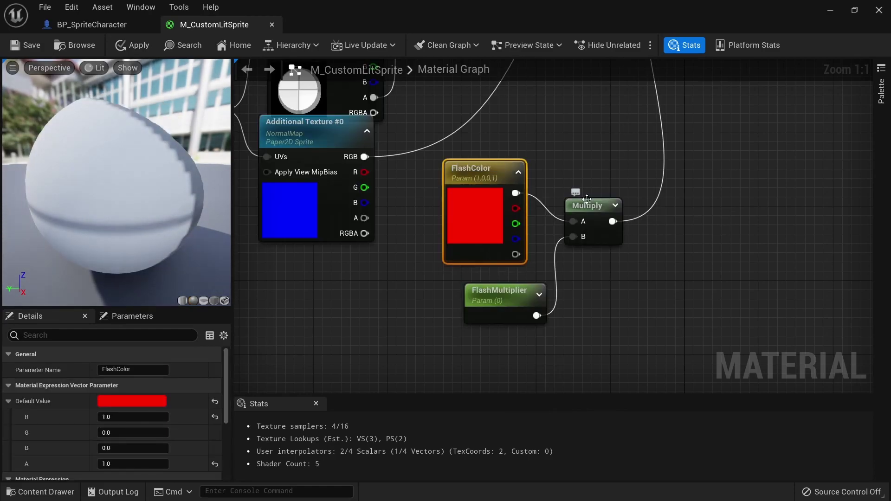
{"action": "left_click_drag", "start_coordinate": [586, 199], "coordinate": [615, 209]}
Collapse the FlashColor, FlashMultiplier and connected Multiply nodes into one subgraph node named FlashEffect
{"action": "left_click_drag", "start_coordinate": [451, 368], "coordinate": [598, 219]}
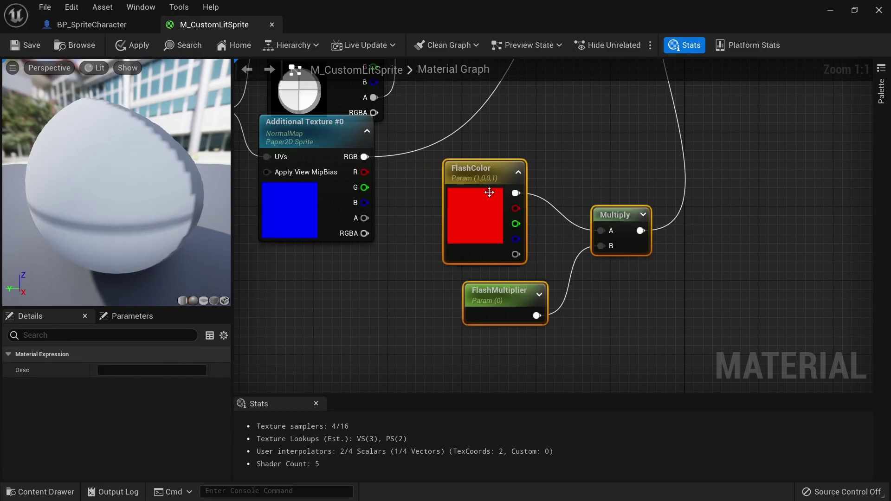
{"action": "right_click", "coordinate": [477, 177]}
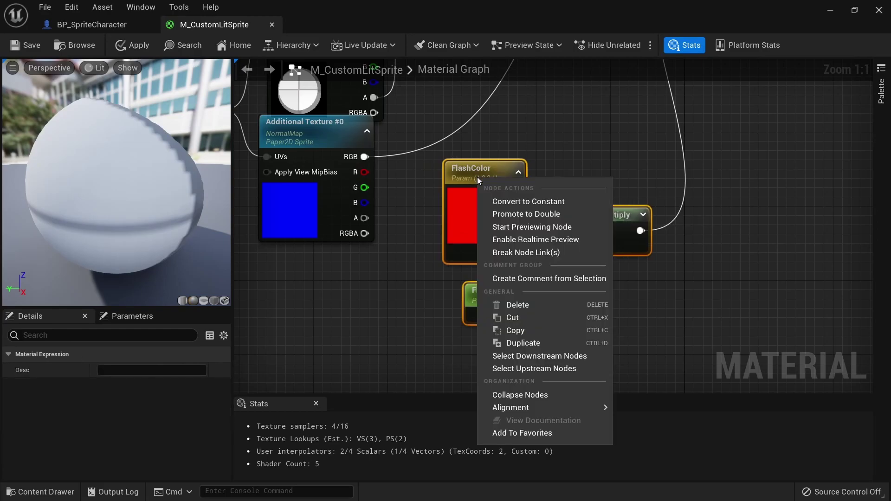
{"action": "left_click", "coordinate": [595, 396]}
{"action": "mouse_move", "coordinate": [533, 224]}
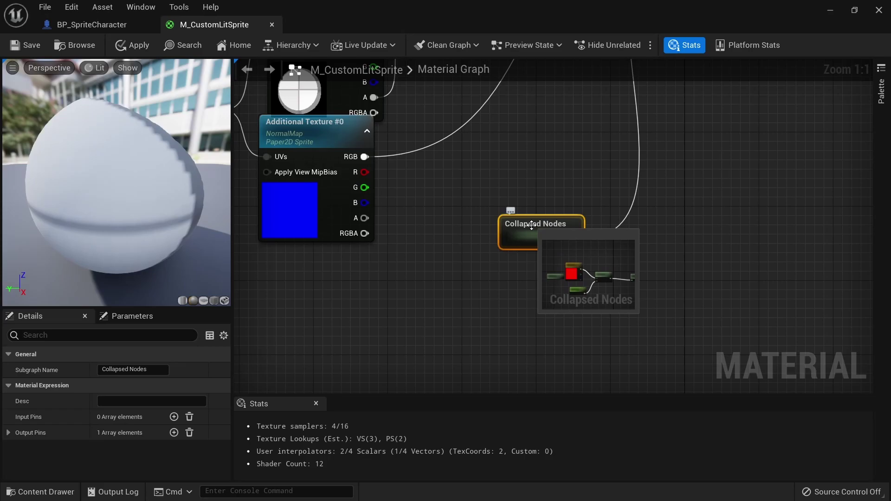
{"action": "double_click", "coordinate": [146, 370]}
{"action": "key", "text": "ctrl+a"}
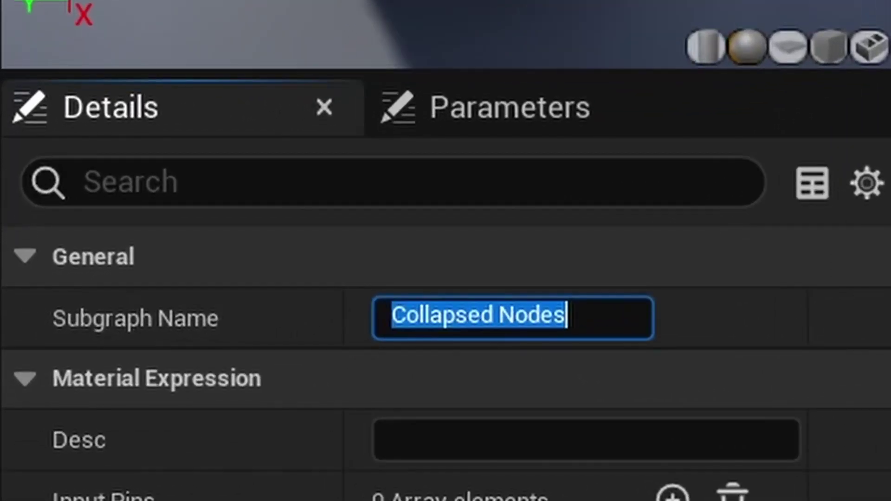
{"action": "type", "text": "FlashEf"}
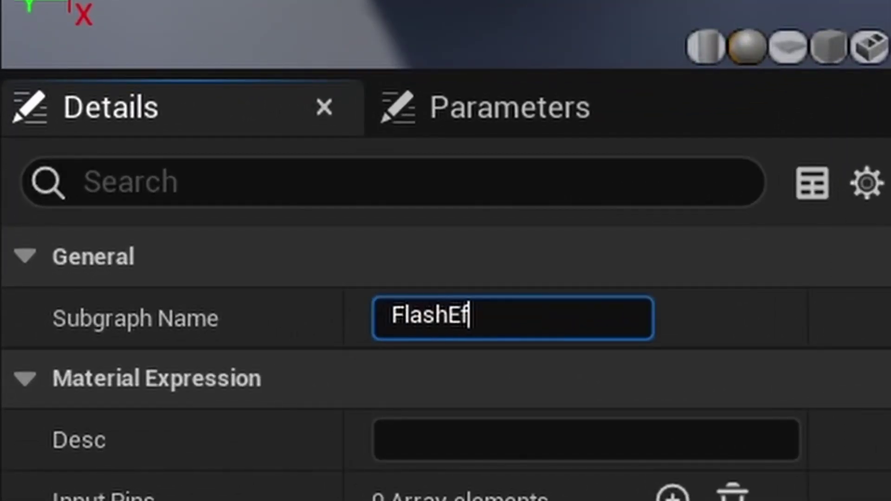
{"action": "type", "text": "fect"}
{"action": "key", "text": "Return"}
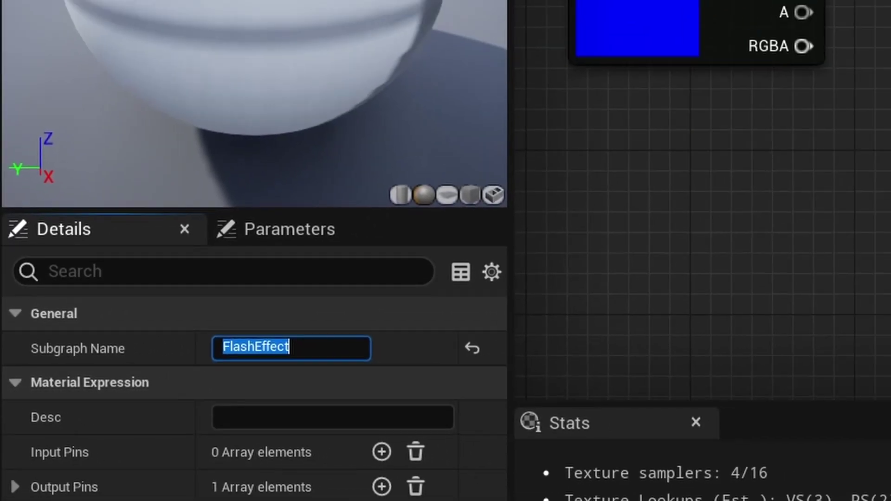
Move the FlashEffect node up beside the Emissive Color input of the main material node
{"action": "right_click_drag", "start_coordinate": [684, 169], "coordinate": [575, 338]}
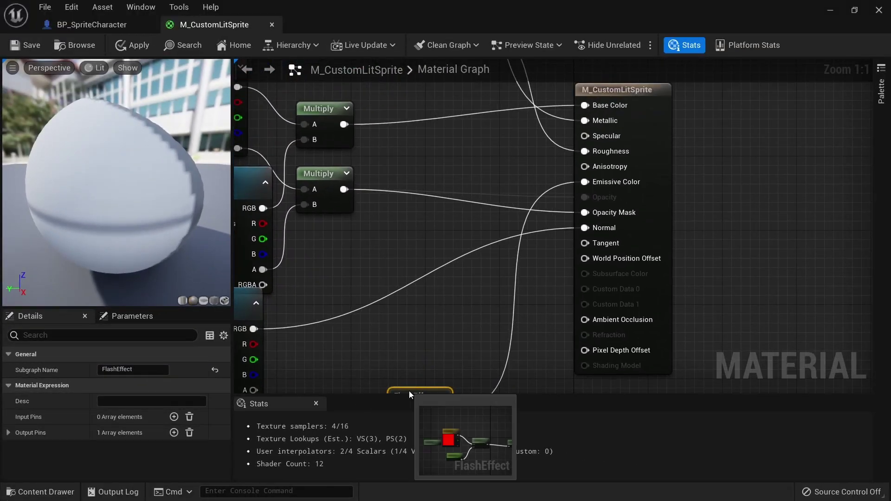
{"action": "left_click_drag", "start_coordinate": [409, 391], "coordinate": [513, 138]}
{"action": "left_click", "coordinate": [450, 121]}
{"action": "left_click", "coordinate": [500, 163]}
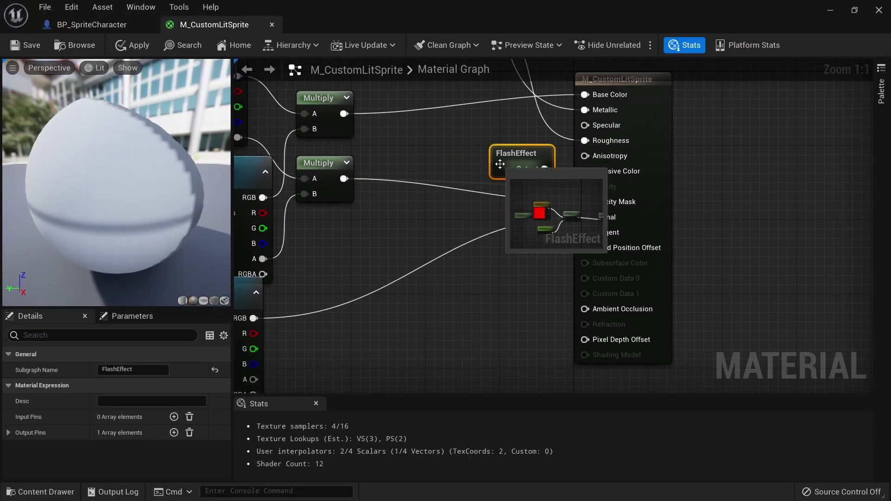
Copy the FlashEffect node, open M_CustomUnlitSprite, and paste it above the Source Texture node
{"action": "right_click", "coordinate": [501, 163]}
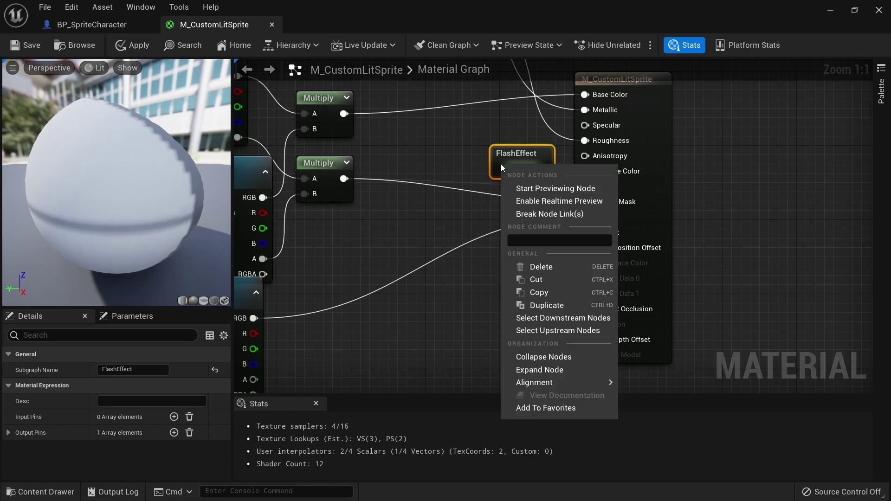
{"action": "left_click", "coordinate": [579, 292]}
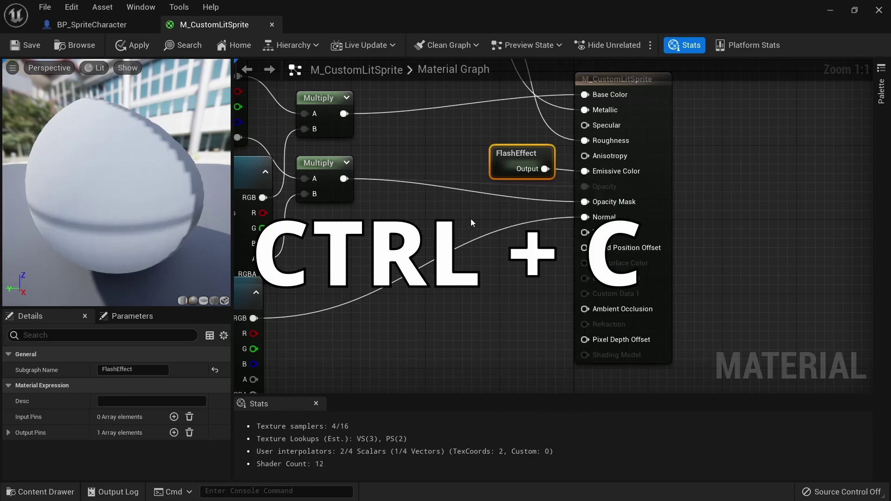
{"action": "key", "text": "ctrl+space"}
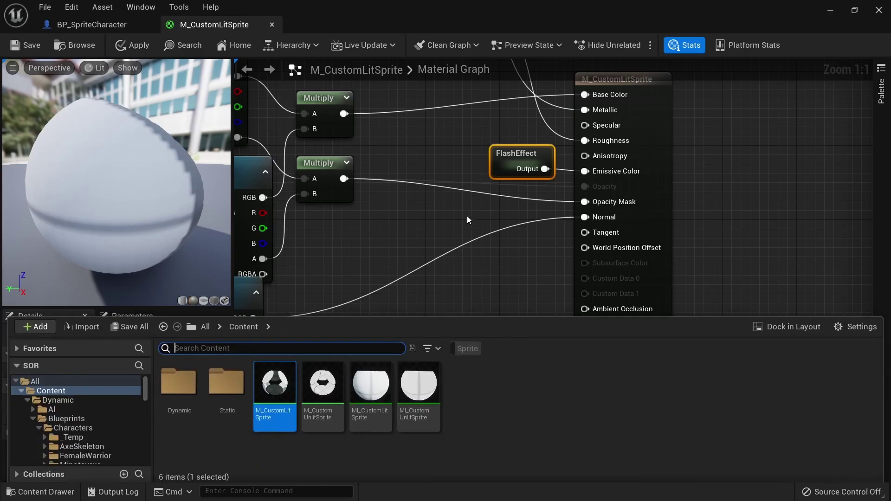
{"action": "double_click", "coordinate": [334, 424]}
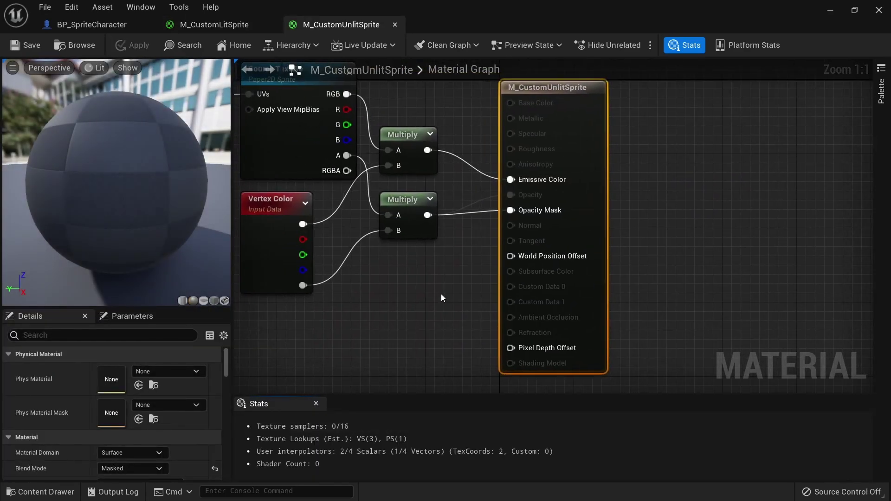
{"action": "right_click_drag", "start_coordinate": [421, 285], "coordinate": [524, 389]}
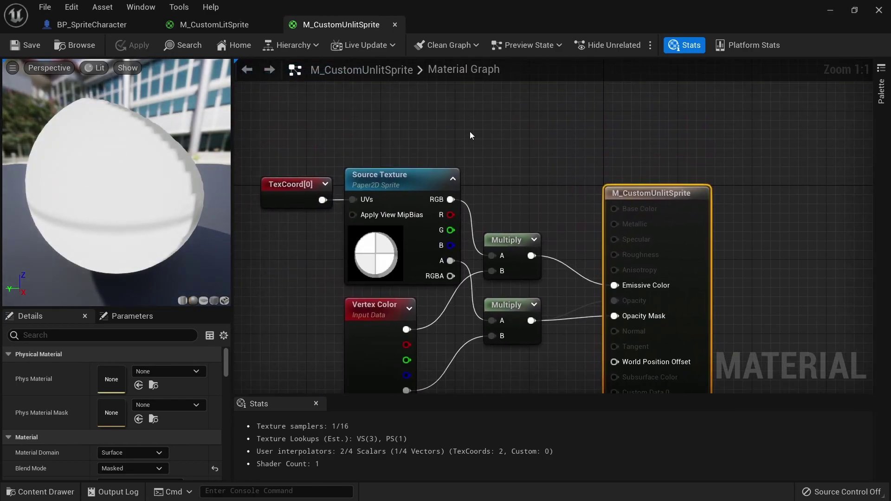
{"action": "key", "text": "ctrl+v"}
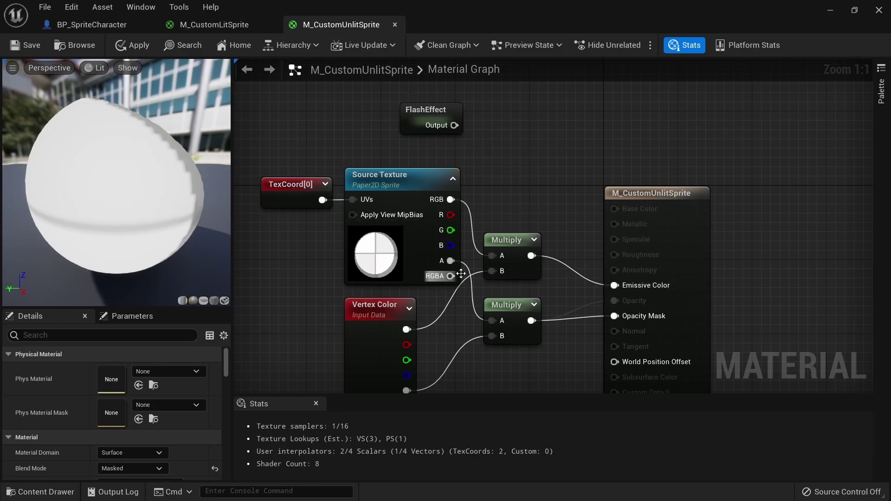
Add an Add node summing FlashEffect and the upper Multiply output, feed it into Emissive Color, and space the nodes neatly
{"action": "left_click_drag", "start_coordinate": [455, 126], "coordinate": [482, 139]}
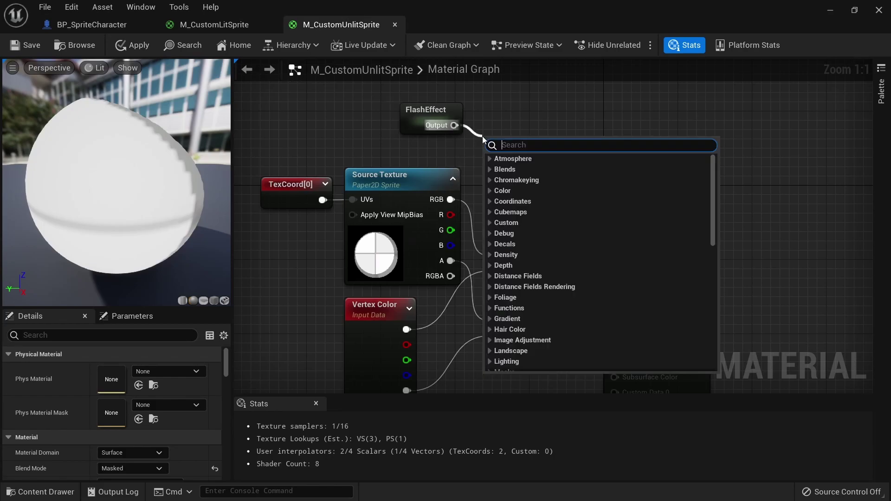
{"action": "type", "text": "add"}
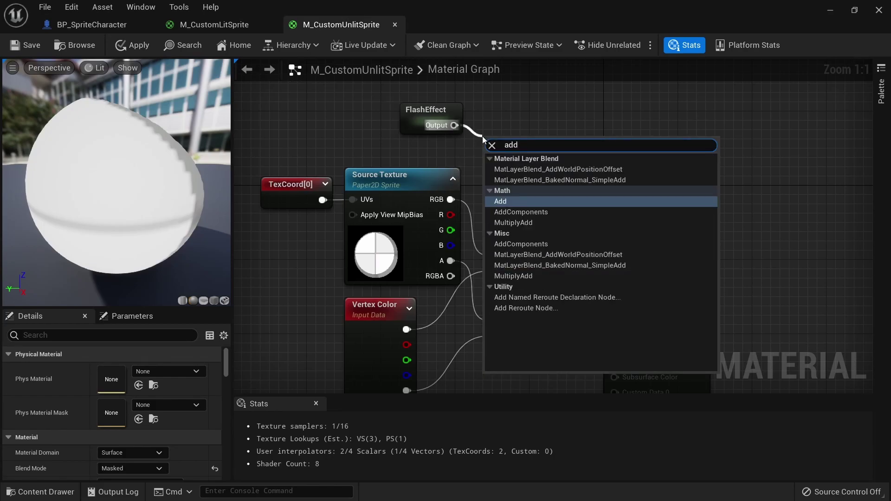
{"action": "key", "text": "Return"}
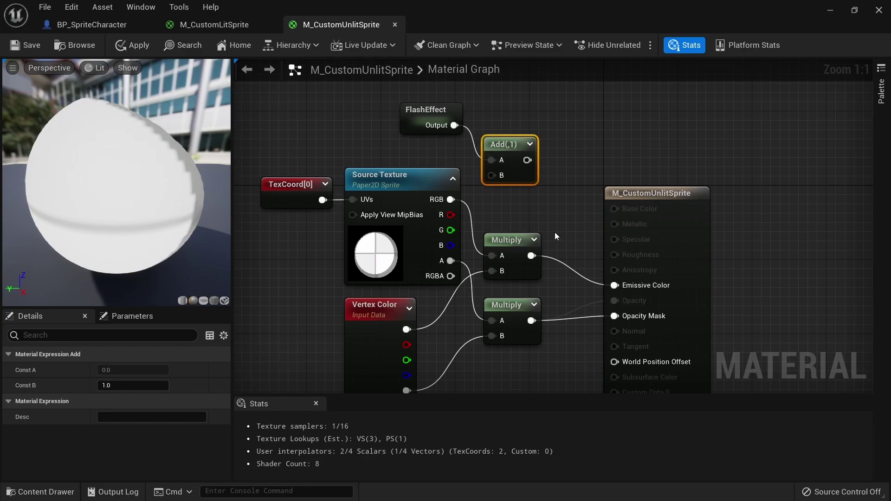
{"action": "left_click_drag", "start_coordinate": [532, 255], "coordinate": [615, 285]}
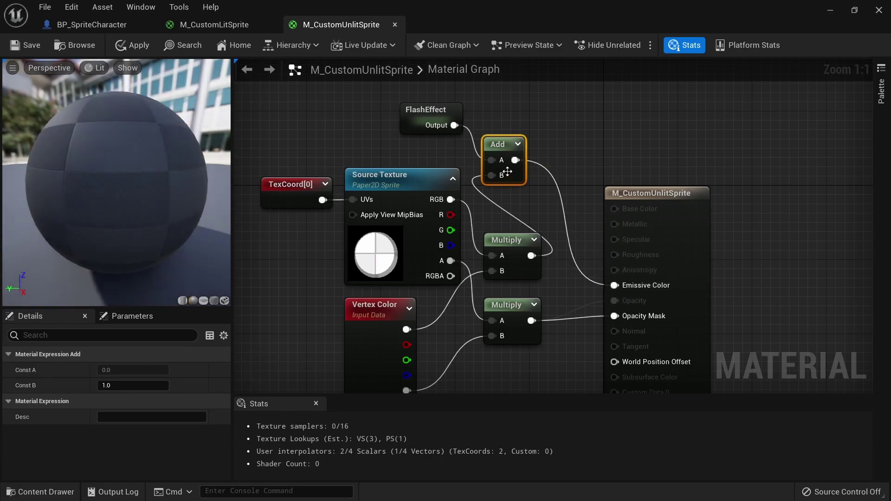
{"action": "left_click_drag", "start_coordinate": [526, 181], "coordinate": [589, 222]}
{"action": "left_click_drag", "start_coordinate": [659, 253], "coordinate": [675, 252]}
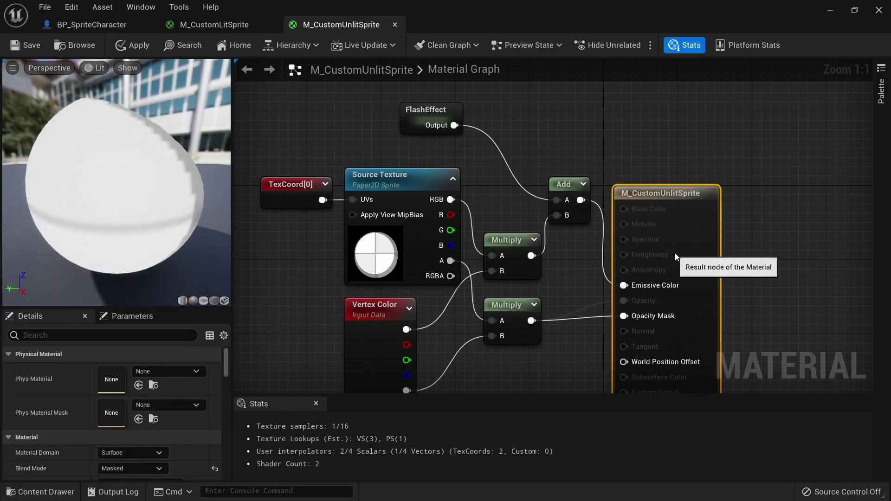
Move the FlashEffect node down beside the Add node, above the upper Multiply node
{"action": "left_click_drag", "start_coordinate": [420, 125], "coordinate": [496, 171]}
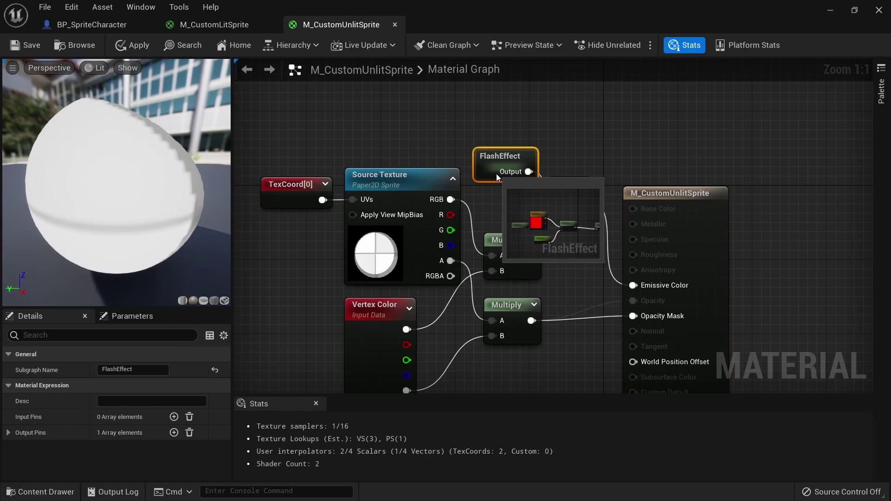
{"action": "left_click", "coordinate": [602, 151]}
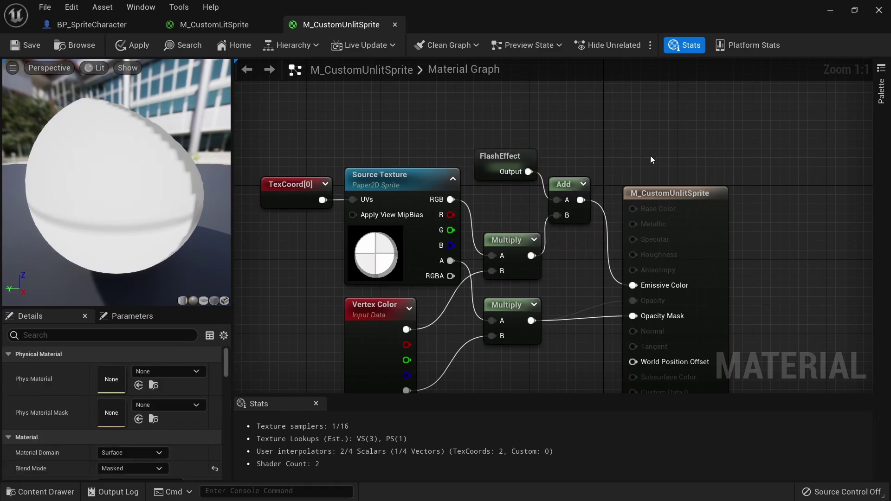
In BP_SpriteCharacter, assign the MI_CustomLitSprite material instance to material Element 0 of the Sprite component
{"action": "left_click", "coordinate": [99, 20]}
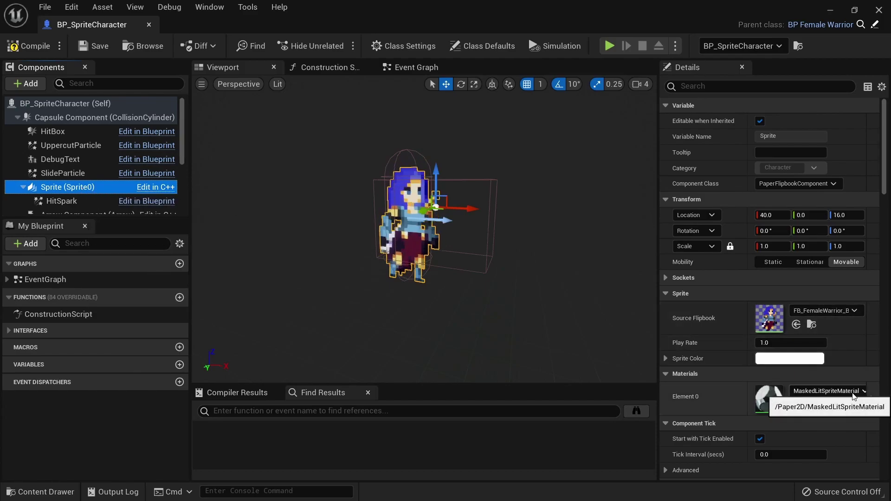
{"action": "left_click", "coordinate": [854, 395]}
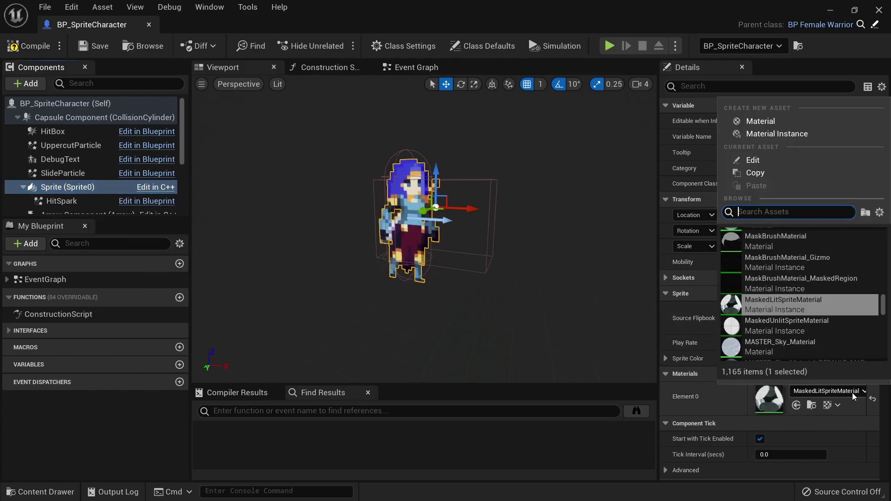
{"action": "type", "text": "MI_custom"}
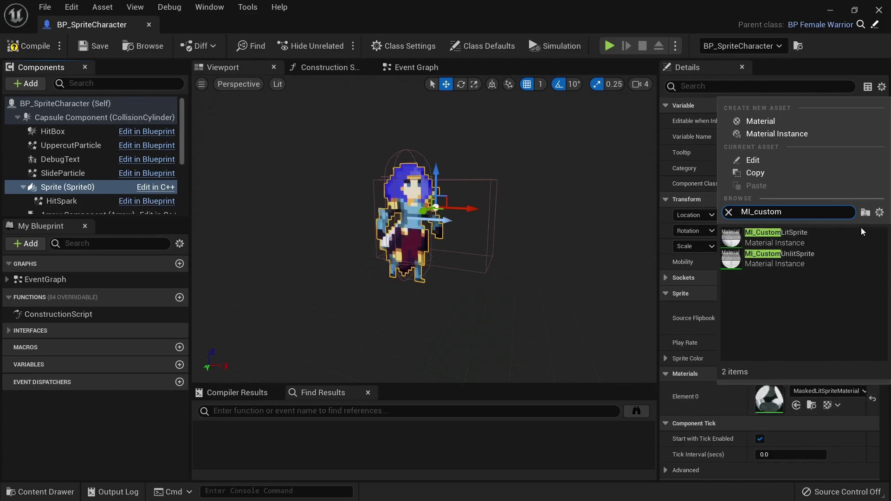
{"action": "left_click", "coordinate": [841, 240]}
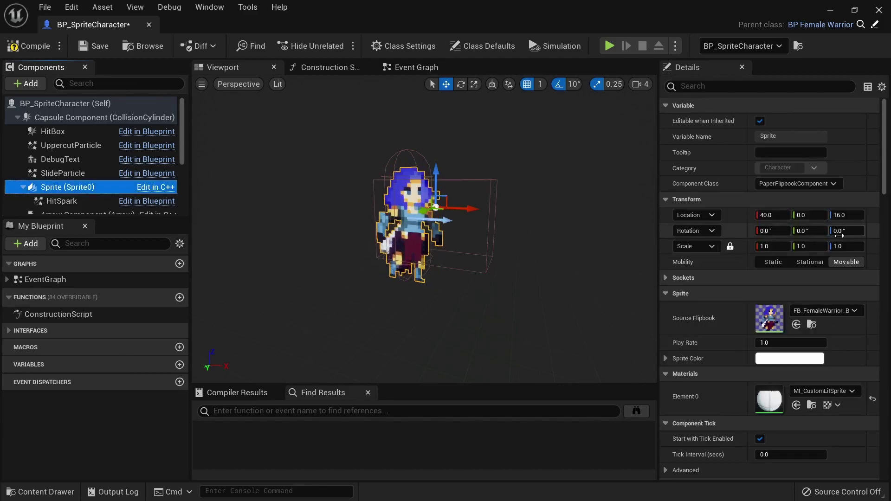
In the Event Graph, place a Sprite component reference and add a Create Dynamic Material Instance node targeting it
{"action": "double_click", "coordinate": [77, 283]}
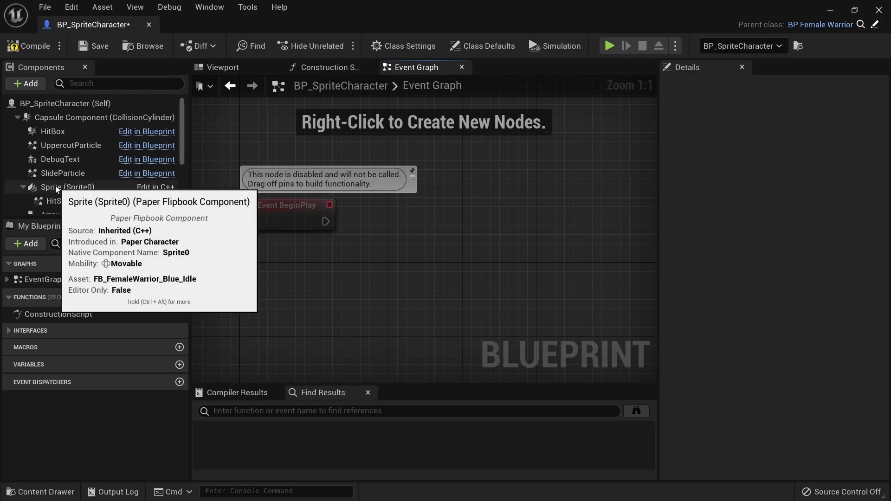
{"action": "left_click", "coordinate": [137, 188]}
{"action": "left_click_drag", "start_coordinate": [142, 204], "coordinate": [365, 241]}
{"action": "left_click_drag", "start_coordinate": [424, 244], "coordinate": [520, 215]}
{"action": "type", "text": "crea"}
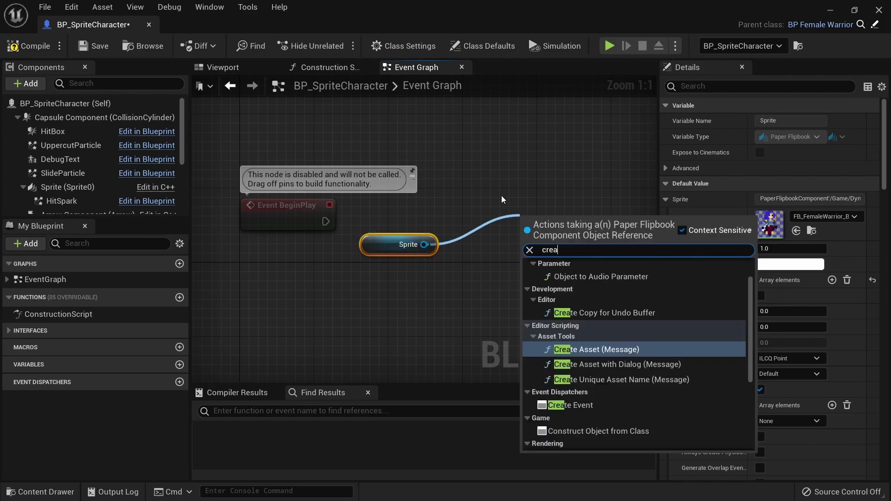
{"action": "type", "text": "te dynami"}
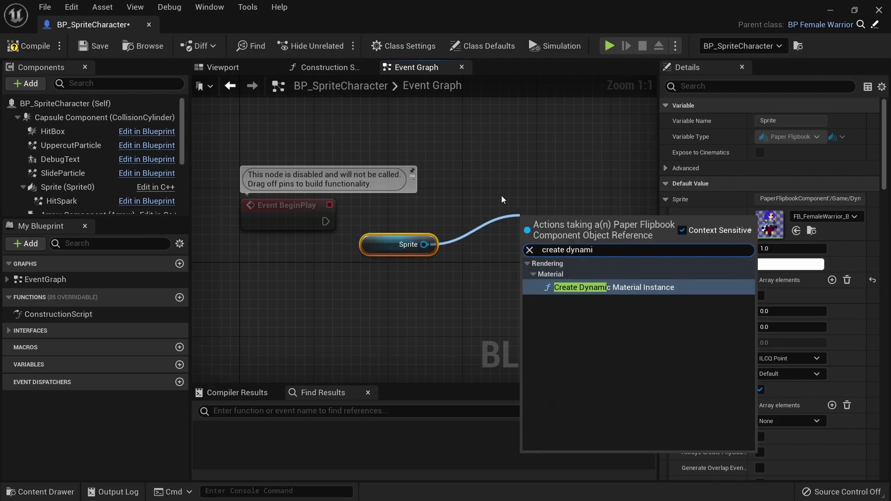
{"action": "key", "text": "Return"}
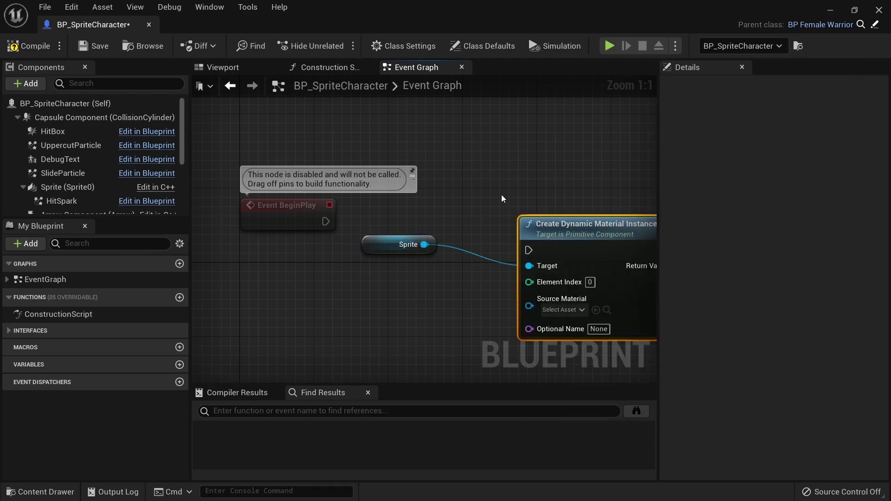
Connect Event BeginPlay to Create Dynamic Material Instance, tidy the nodes, and check the Sprite component's Element 0 material
{"action": "left_click_drag", "start_coordinate": [328, 220], "coordinate": [470, 213]}
{"action": "left_click_drag", "start_coordinate": [405, 266], "coordinate": [519, 203]}
{"action": "left_click", "coordinate": [410, 156]}
{"action": "left_click", "coordinate": [88, 187]}
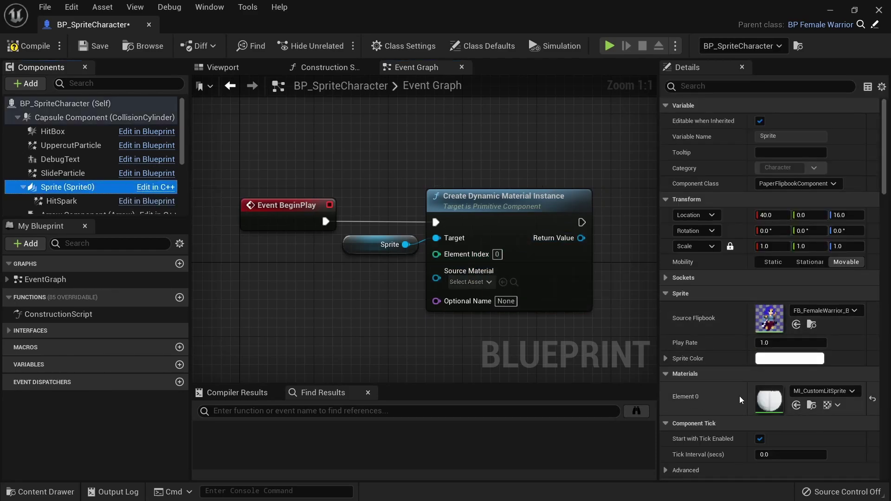
Promote the Create Dynamic Material Instance return value to a variable named DynamicSpriteMat and move its SET node closer
{"action": "right_click_drag", "start_coordinate": [474, 153], "coordinate": [348, 149]}
{"action": "left_click_drag", "start_coordinate": [454, 233], "coordinate": [535, 215]}
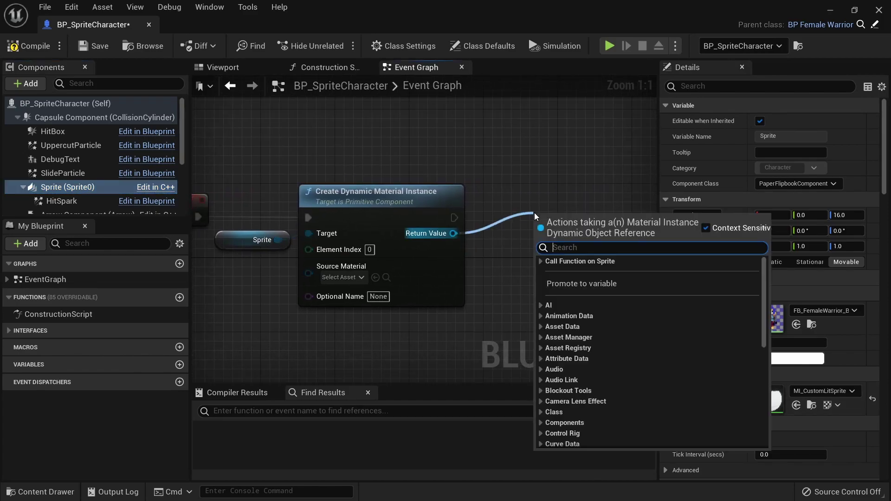
{"action": "left_click", "coordinate": [601, 286]}
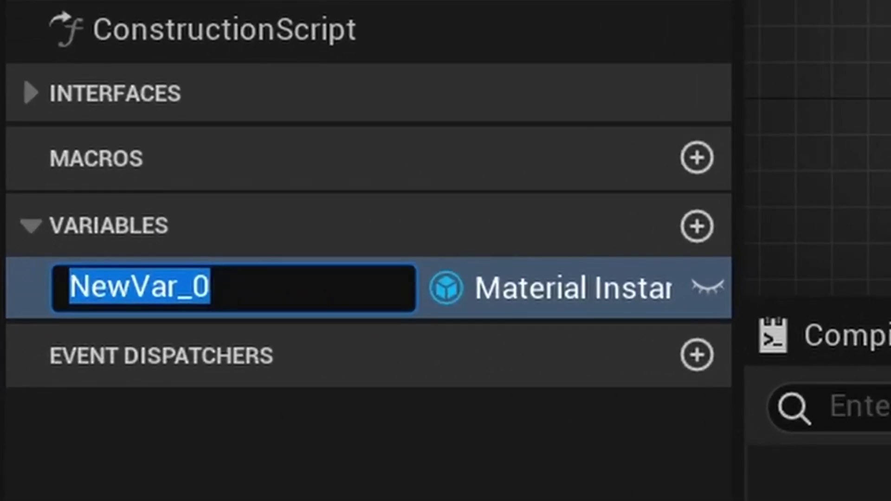
{"action": "type", "text": "DynamicSprite"}
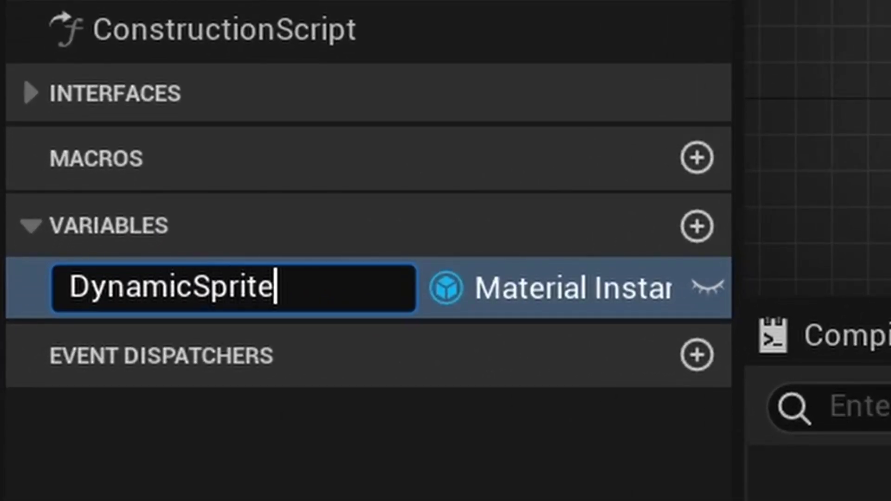
{"action": "type", "text": "Mat"}
{"action": "key", "text": "Return"}
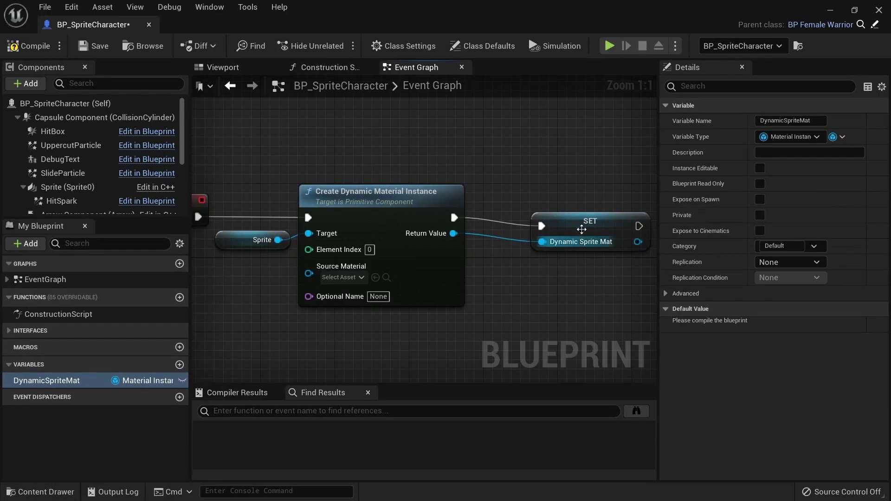
{"action": "left_click_drag", "start_coordinate": [582, 229], "coordinate": [535, 220]}
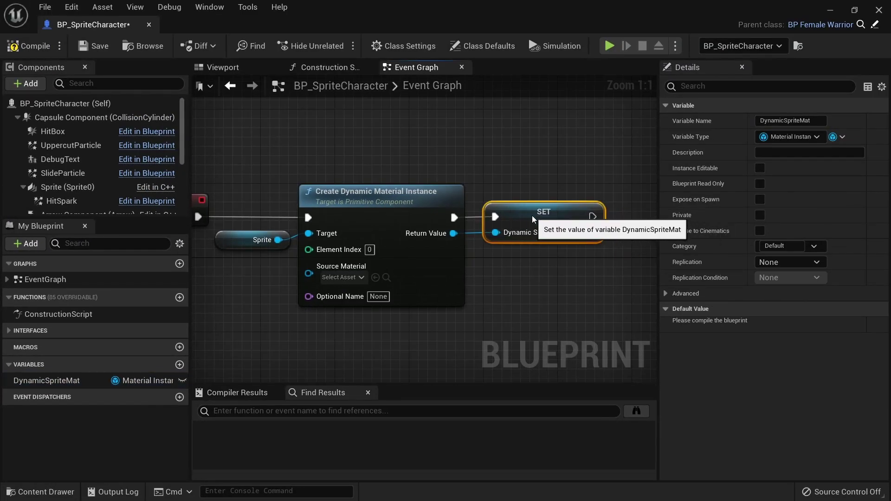
{"action": "left_click", "coordinate": [542, 288]}
Add a Delay node after the SET node with a duration of 5 seconds
{"action": "scroll", "coordinate": [542, 285], "scroll_direction": "down", "scroll_amount": 2}
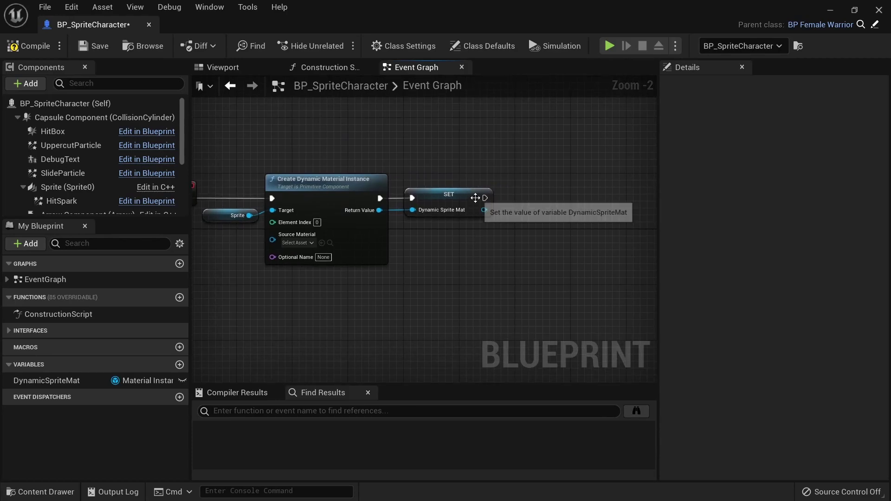
{"action": "left_click_drag", "start_coordinate": [483, 198], "coordinate": [524, 193]}
{"action": "type", "text": "delay"}
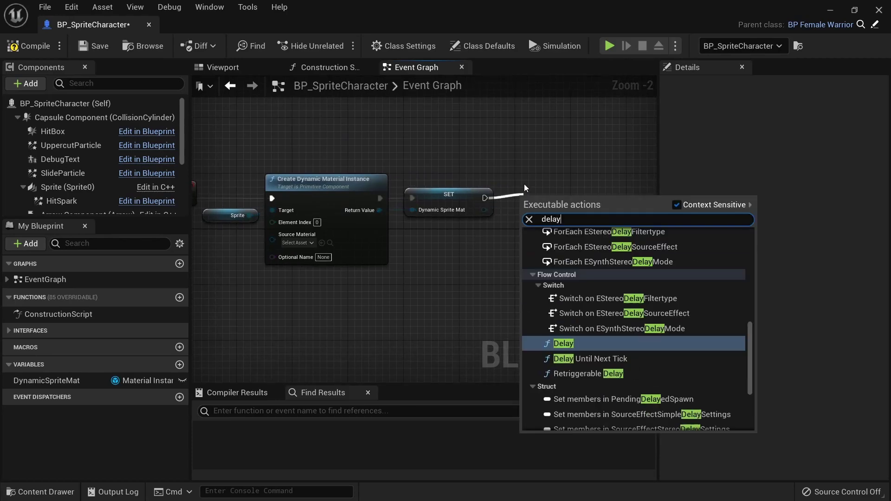
{"action": "key", "text": "Return"}
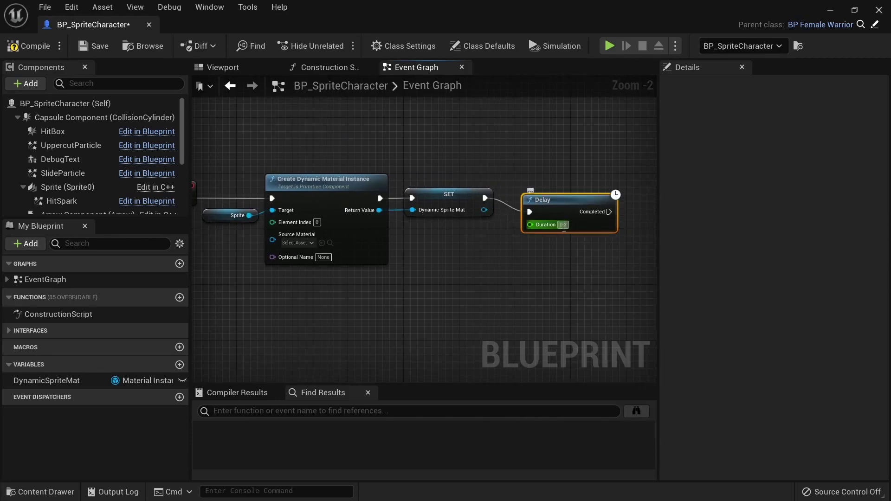
{"action": "left_click", "coordinate": [564, 227]}
{"action": "type", "text": "5"}
{"action": "left_click", "coordinate": [605, 256]}
{"action": "right_click_drag", "start_coordinate": [619, 241], "coordinate": [478, 245]}
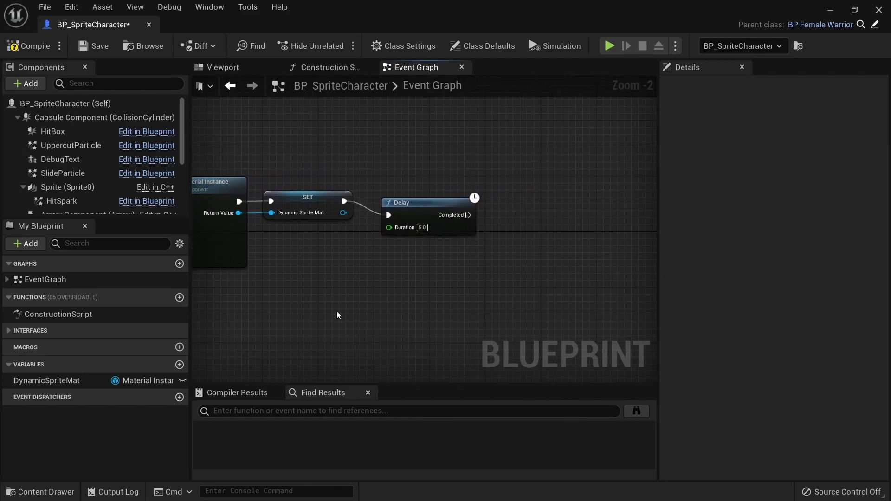
Add a Set Scalar Parameter Value node after the Delay, targeting a DynamicSpriteMat reference, with its Value set to 1
{"action": "left_click_drag", "start_coordinate": [51, 381], "coordinate": [534, 229]}
{"action": "right_click_drag", "start_coordinate": [534, 229], "coordinate": [477, 228]}
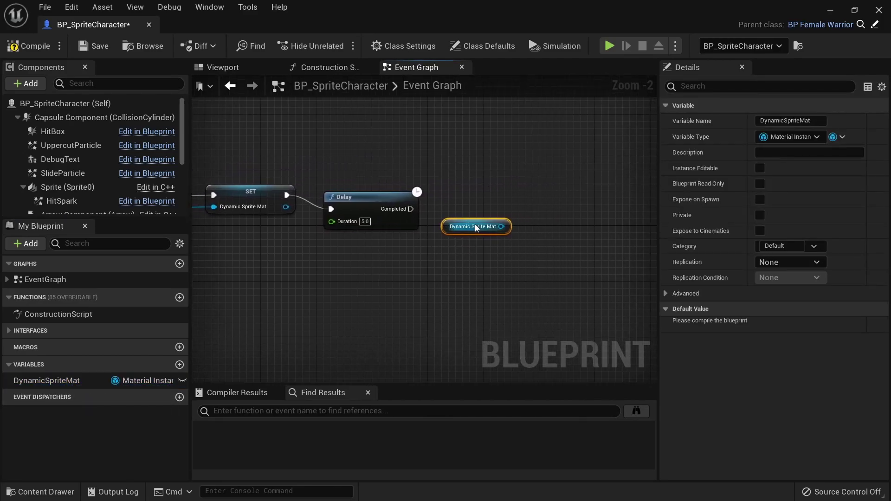
{"action": "left_click_drag", "start_coordinate": [502, 227], "coordinate": [524, 206]}
{"action": "type", "text": "se"}
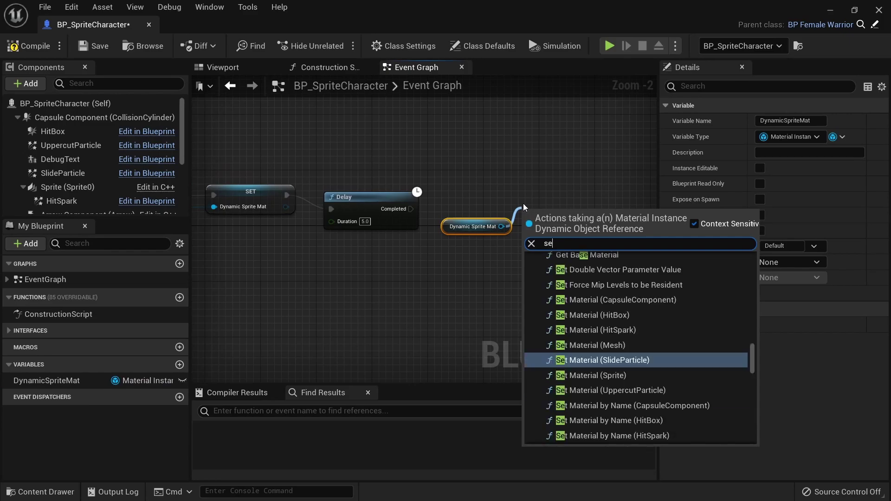
{"action": "type", "text": "t paramete"}
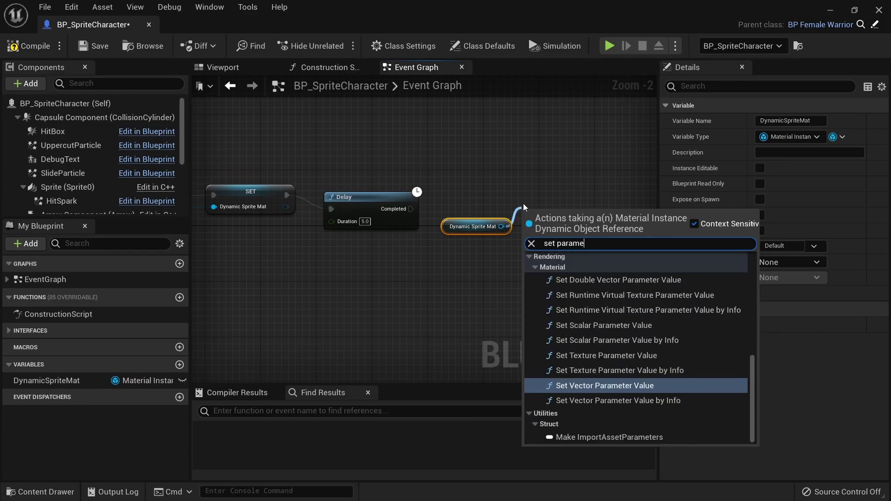
{"action": "left_click", "coordinate": [637, 327]}
{"action": "scroll", "coordinate": [570, 307], "scroll_direction": "up", "scroll_amount": 2}
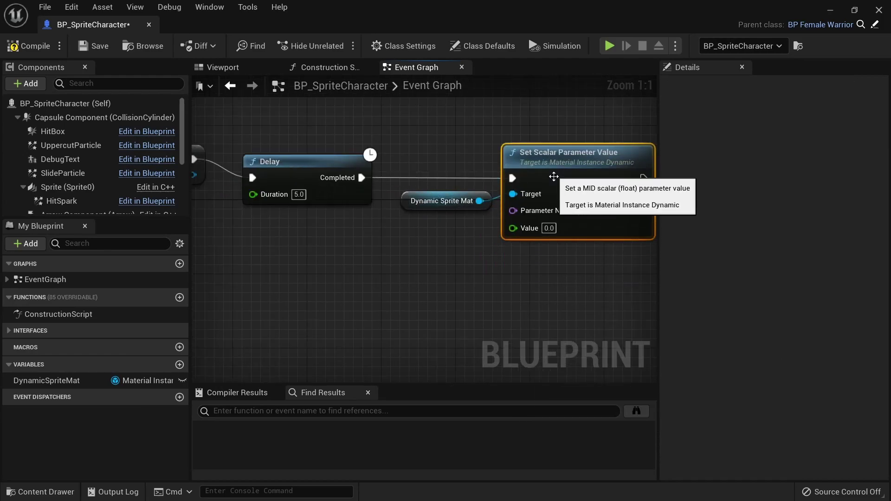
{"action": "left_click", "coordinate": [554, 228]}
{"action": "type", "text": "1"}
{"action": "left_click", "coordinate": [584, 265]}
{"action": "right_click_drag", "start_coordinate": [584, 266], "coordinate": [543, 257]}
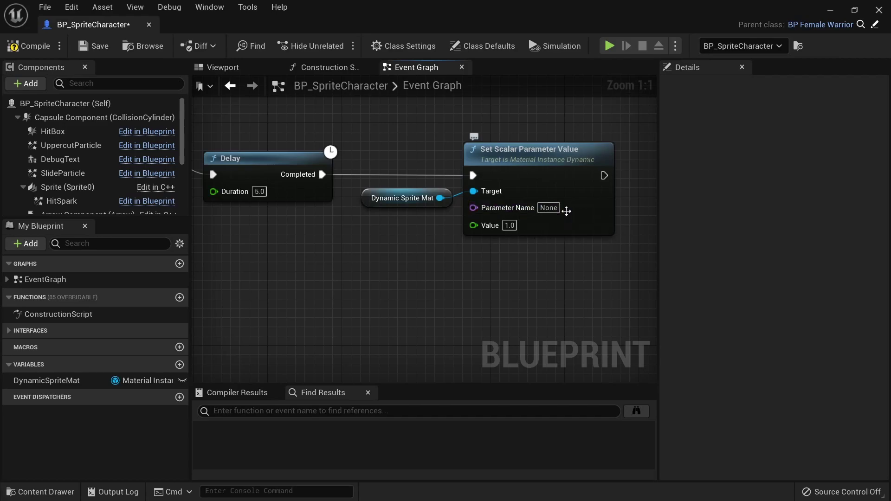
Look up the multiplier parameter in M_CustomLitSprite's FlashEffect subgraph and enter FlashMultiplier as the Set Scalar Parameter Value node's Parameter Name
{"action": "key", "text": "ctrl+space"}
{"action": "double_click", "coordinate": [282, 424]}
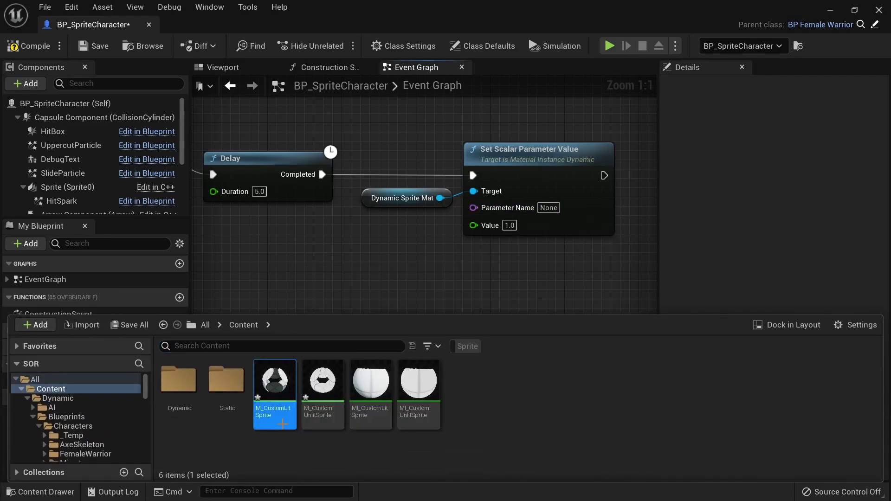
{"action": "left_click", "coordinate": [448, 165]}
{"action": "double_click", "coordinate": [448, 166]}
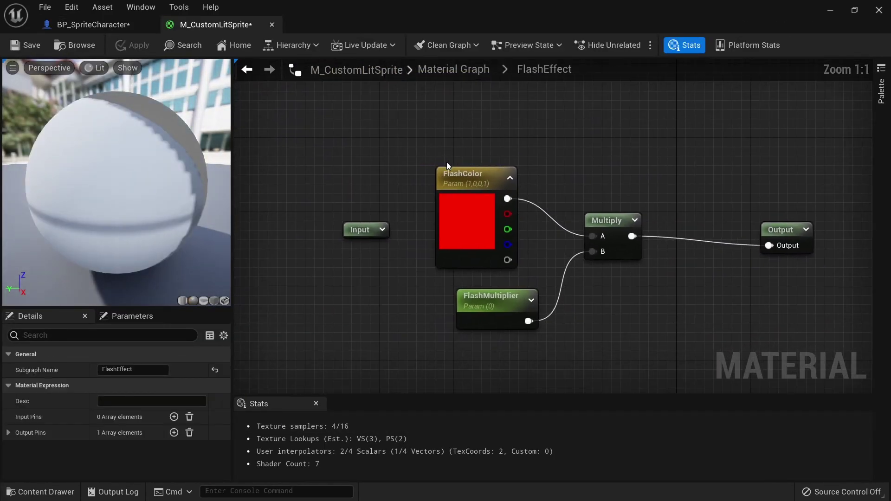
{"action": "left_click", "coordinate": [505, 300]}
{"action": "left_click", "coordinate": [88, 24]}
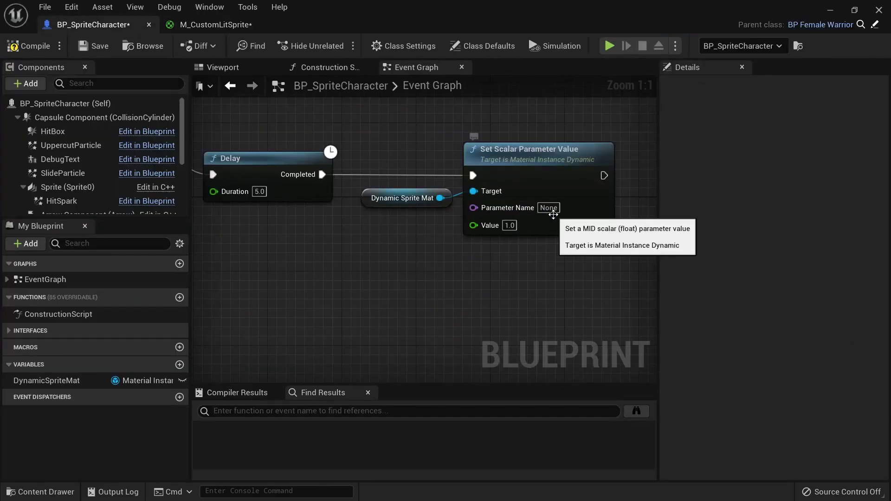
{"action": "left_click", "coordinate": [549, 208]}
{"action": "type", "text": "Flash"}
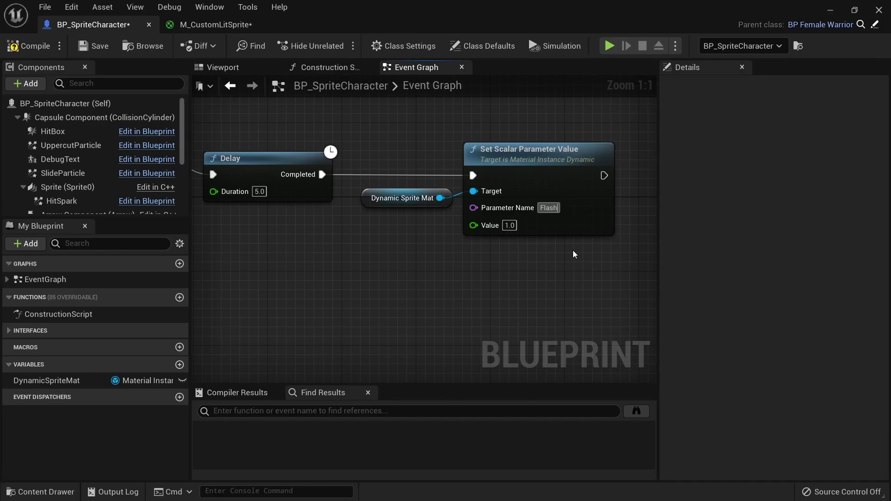
{"action": "type", "text": "Multiplier"}
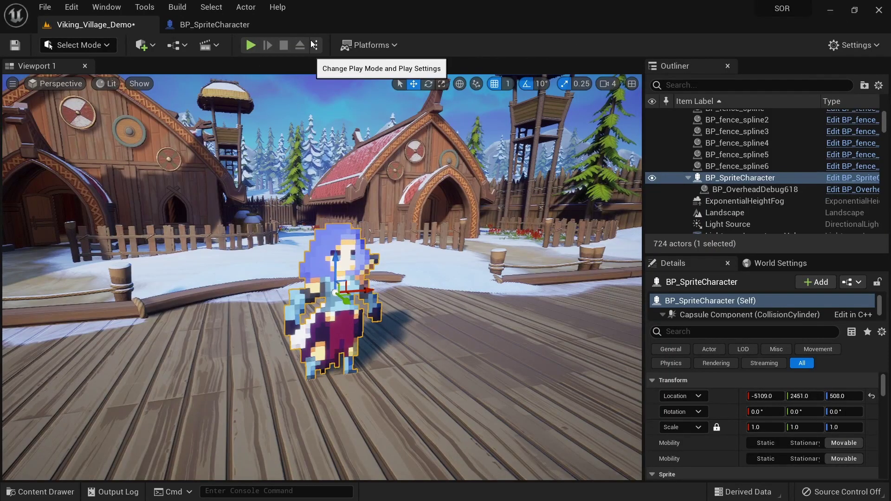
Run the Viking_Village_Demo level in Simulate mode to test the sprite character's flash
{"action": "left_click", "coordinate": [314, 44]}
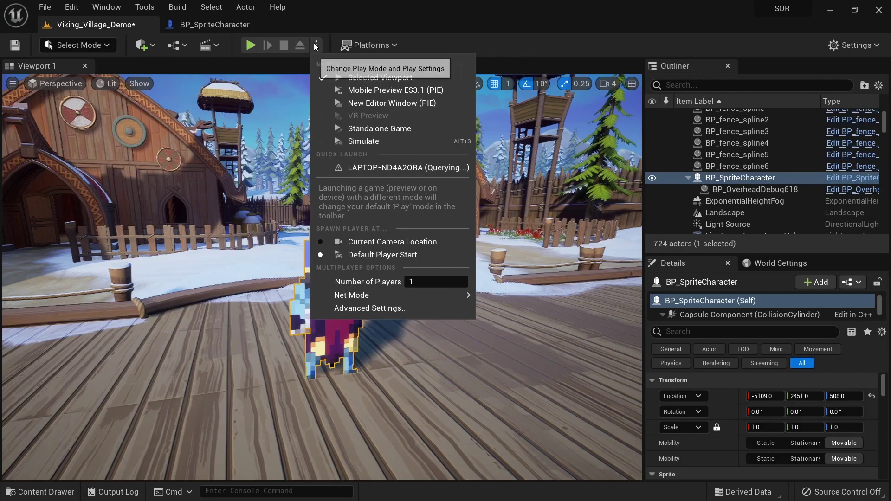
{"action": "left_click", "coordinate": [395, 138]}
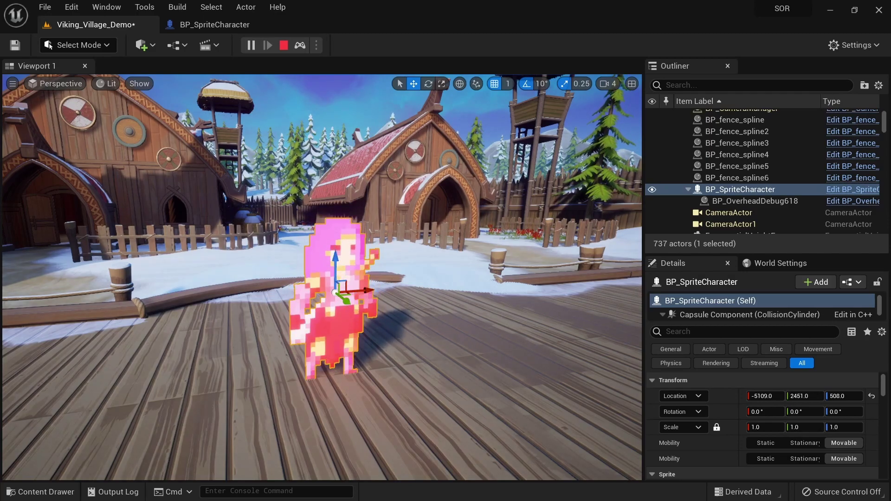
{"action": "left_click", "coordinate": [357, 111]}
In BP_SpriteCharacter, set the FlashMultiplier Value on the Set Scalar Parameter Value node to 10, and return to the level
{"action": "left_click", "coordinate": [215, 25]}
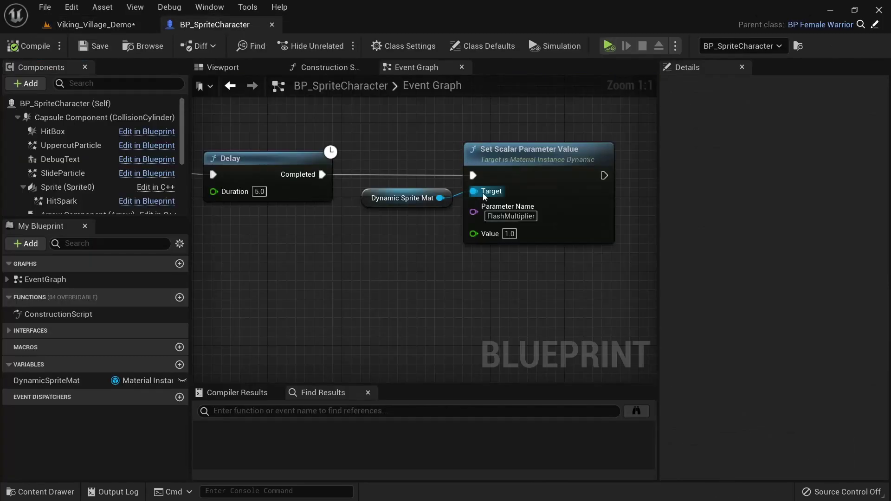
{"action": "left_click", "coordinate": [510, 234]}
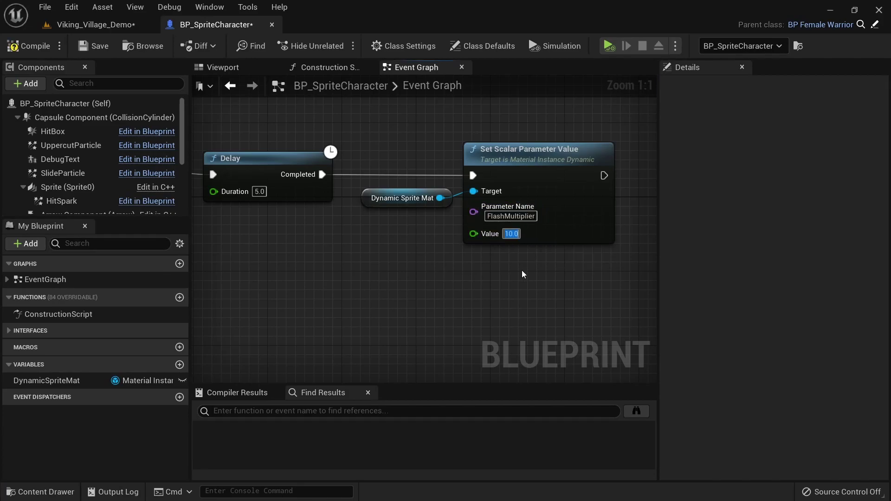
{"action": "left_click", "coordinate": [118, 25]}
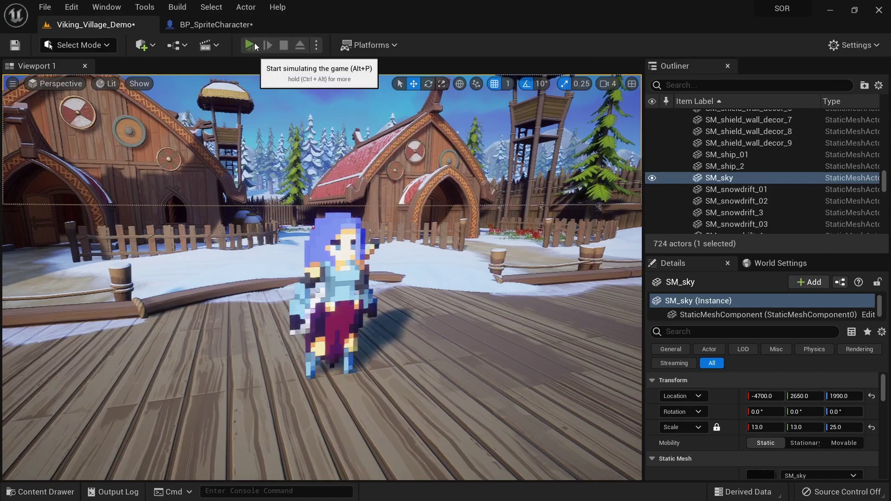
Simulate the level to check the sprite character's flash with the new multiplier
{"action": "left_click", "coordinate": [251, 45]}
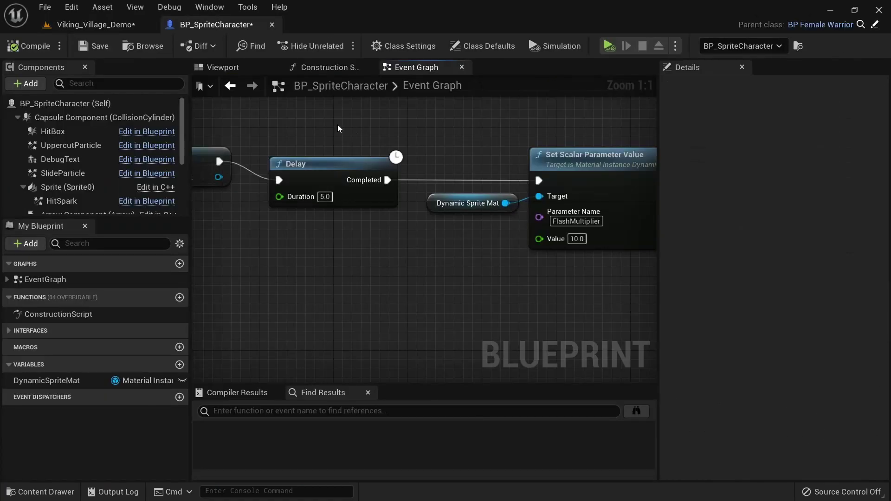
Remove the Delay and Set Scalar Parameter Value test nodes from the BeginPlay chain in BP_SpriteCharacter's Event Graph
{"action": "left_click_drag", "start_coordinate": [338, 125], "coordinate": [579, 288]}
{"action": "right_click_drag", "start_coordinate": [579, 289], "coordinate": [538, 297]}
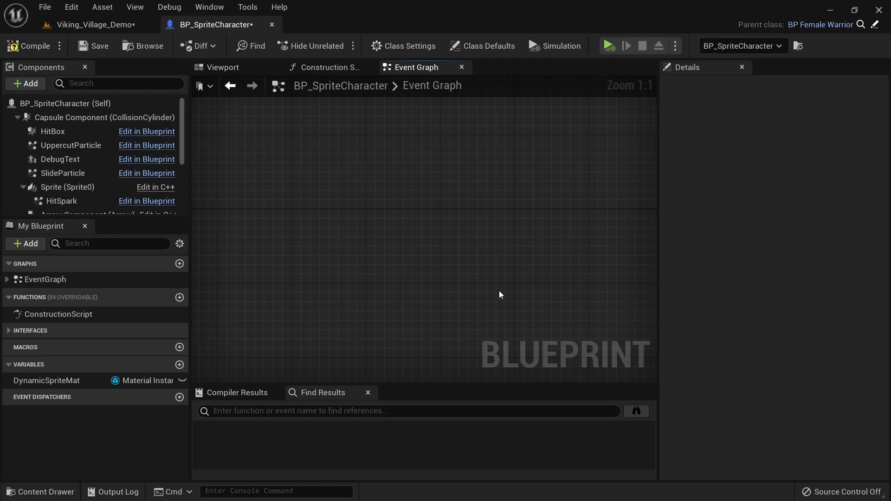
Add a custom event named TriggerFlash below the BeginPlay chain in the Event Graph
{"action": "scroll", "coordinate": [500, 290], "scroll_direction": "down", "scroll_amount": 1}
{"action": "right_click_drag", "start_coordinate": [325, 249], "coordinate": [652, 224]}
{"action": "scroll", "coordinate": [652, 224], "scroll_direction": "down", "scroll_amount": 1}
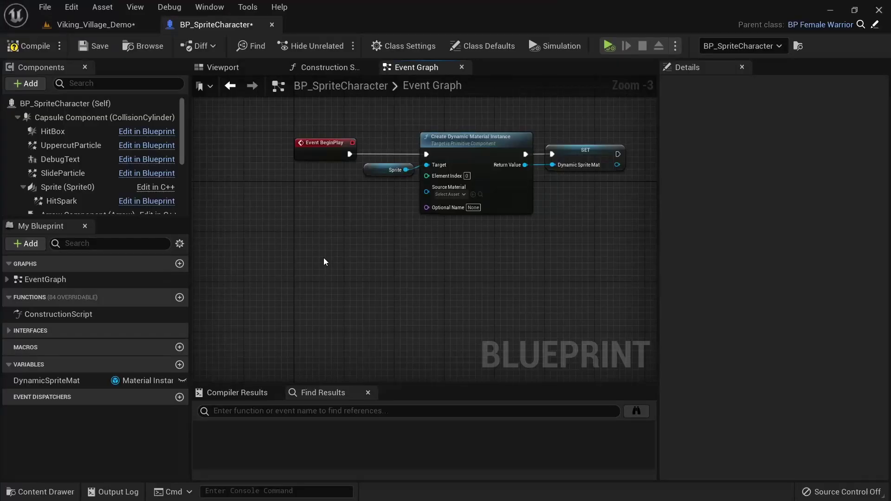
{"action": "right_click", "coordinate": [324, 259]}
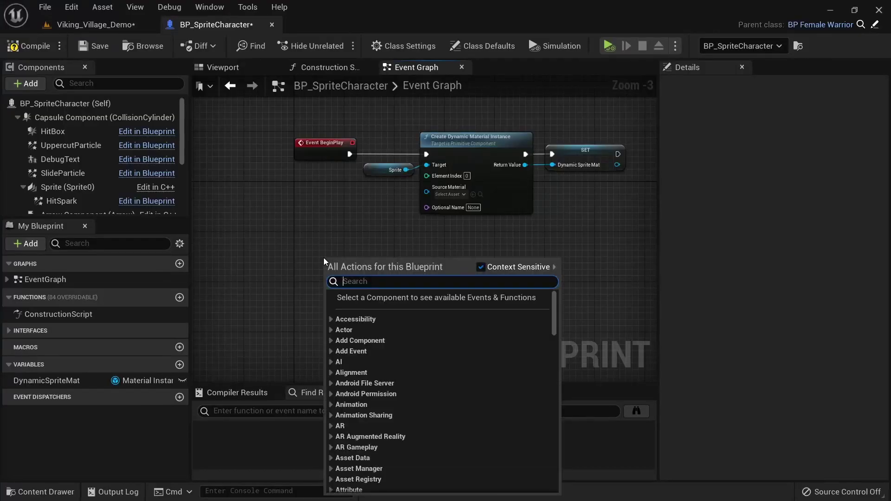
{"action": "type", "text": "add custom event"}
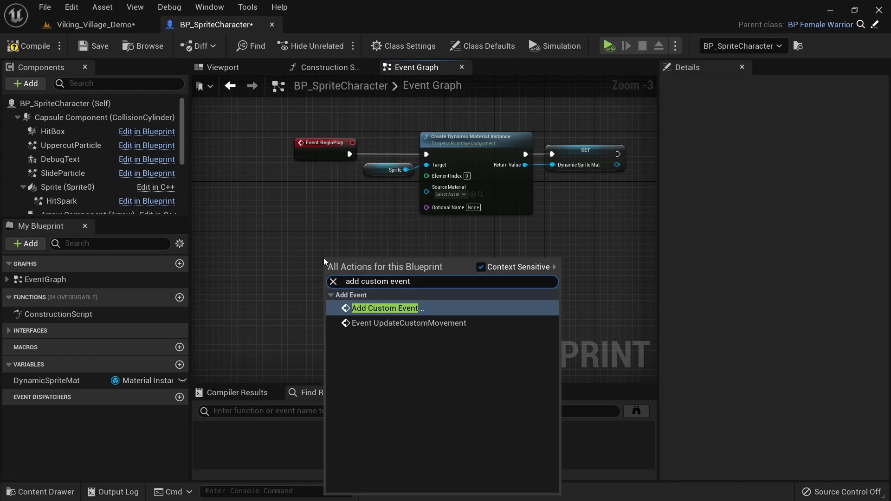
{"action": "key", "text": "Return"}
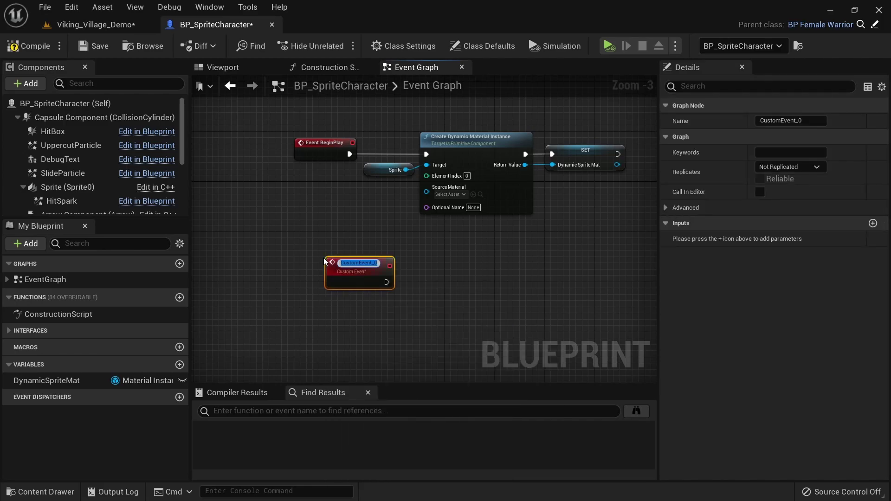
{"action": "type", "text": "TriggerFlash"}
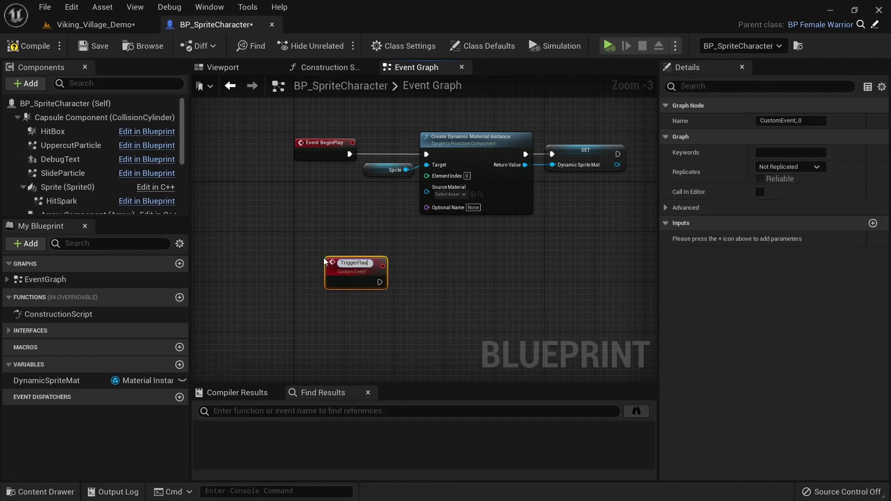
{"action": "key", "text": "Return"}
{"action": "scroll", "coordinate": [323, 258], "scroll_direction": "up", "scroll_amount": 2}
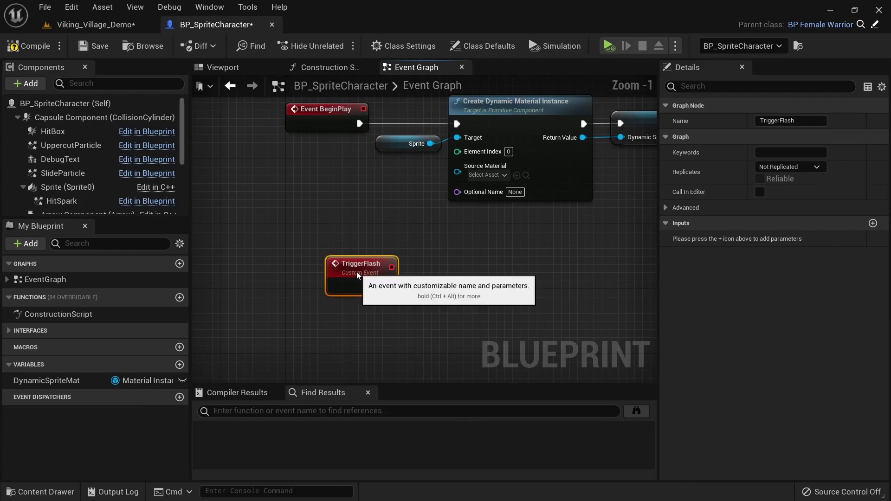
{"action": "left_click_drag", "start_coordinate": [356, 272], "coordinate": [312, 276]}
Add a DynamicSpriteMat reference beside TriggerFlash and create a Set Scalar Parameter Value node targeting it
{"action": "scroll", "coordinate": [357, 278], "scroll_direction": "up", "scroll_amount": 1}
{"action": "right_click_drag", "start_coordinate": [397, 280], "coordinate": [336, 179]}
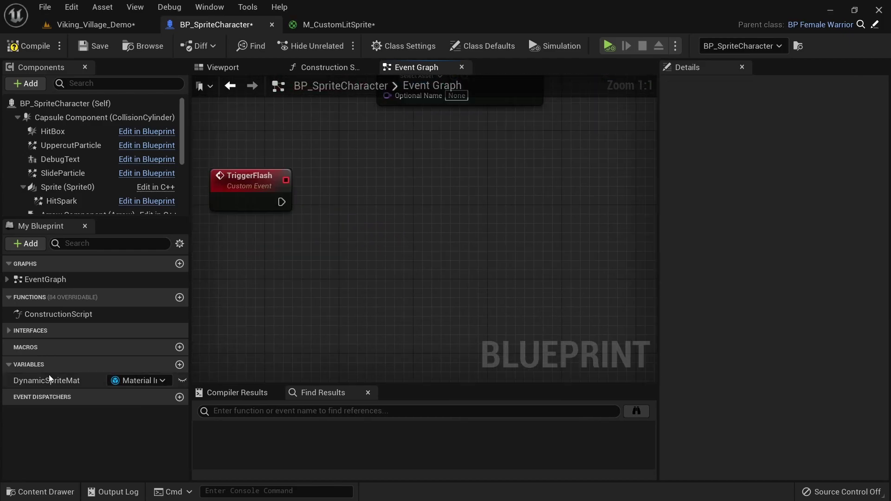
{"action": "left_click_drag", "start_coordinate": [47, 381], "coordinate": [292, 219]}
{"action": "left_click", "coordinate": [338, 243]}
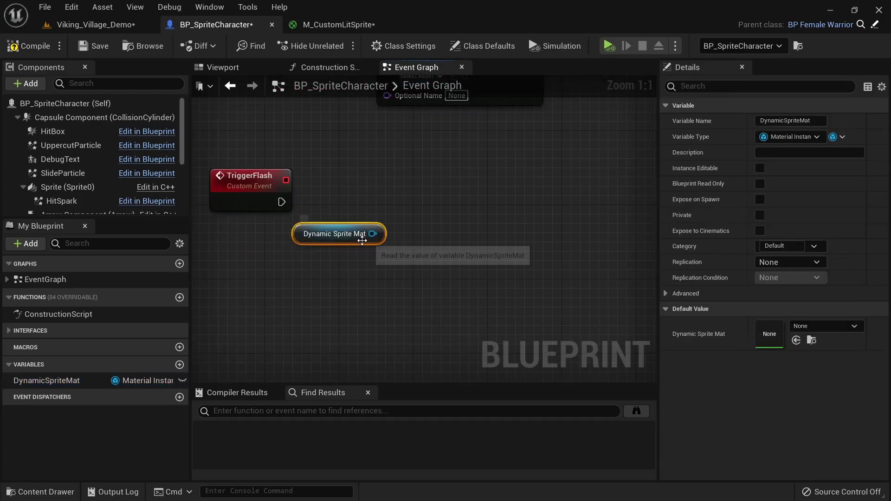
{"action": "left_click_drag", "start_coordinate": [372, 234], "coordinate": [405, 230]}
{"action": "type", "text": "set scalar"}
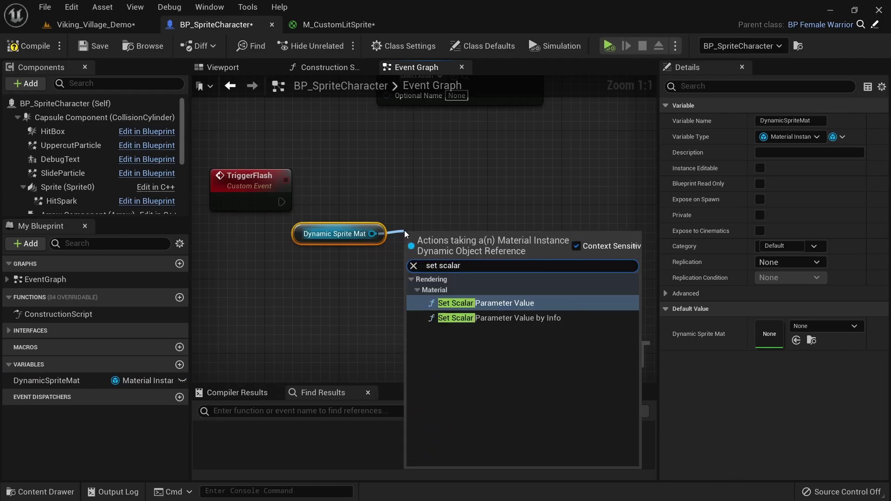
{"action": "key", "text": "Return"}
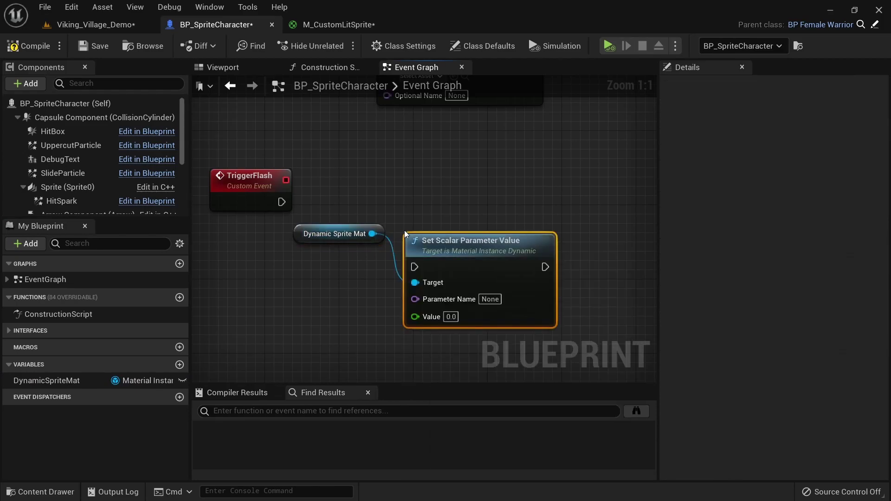
Connect TriggerFlash's execution output to the Set Scalar Parameter Value node and align the nodes in a row
{"action": "left_click_drag", "start_coordinate": [372, 204], "coordinate": [446, 260]}
{"action": "left_click_drag", "start_coordinate": [446, 260], "coordinate": [473, 222]}
{"action": "left_click_drag", "start_coordinate": [282, 202], "coordinate": [441, 230]}
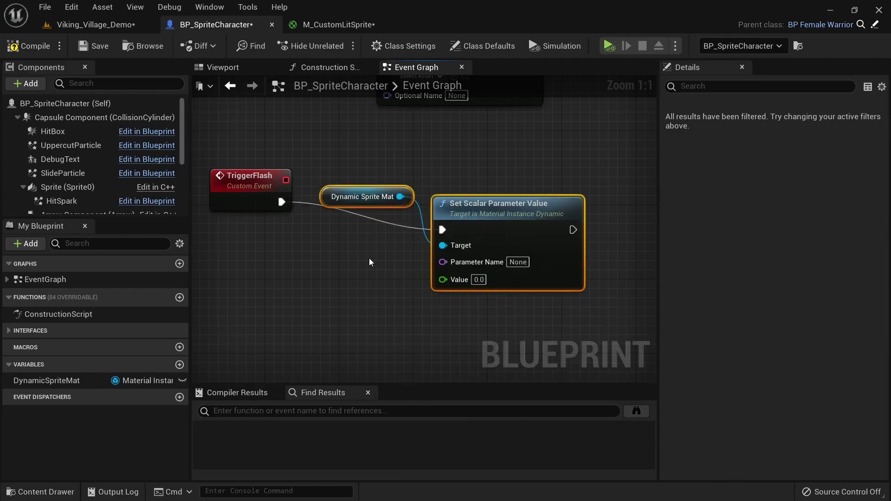
{"action": "key", "text": "q"}
{"action": "left_click_drag", "start_coordinate": [357, 198], "coordinate": [367, 226]}
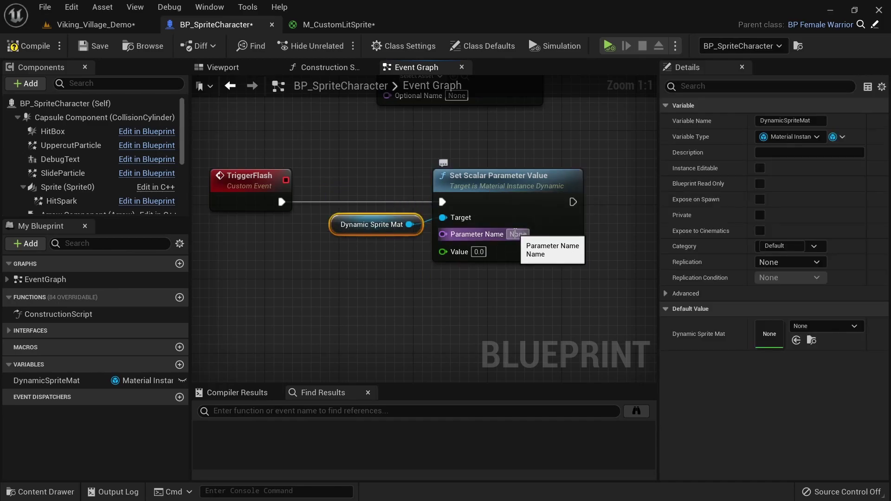
Set the scalar node's Parameter Name to FlashMultiplier and check the spelling against the parameter in M_CustomLitSprite
{"action": "left_click", "coordinate": [519, 233]}
{"action": "type", "text": "FFlashMu"}
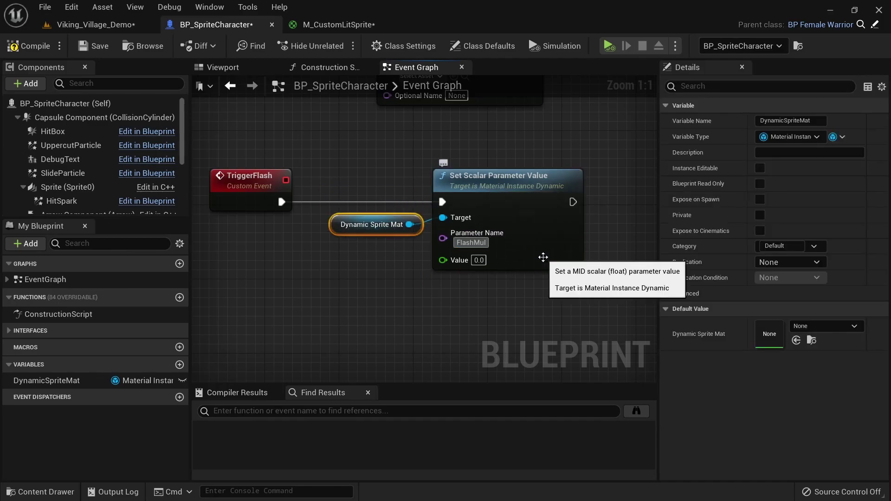
{"action": "type", "text": "ltiplier"}
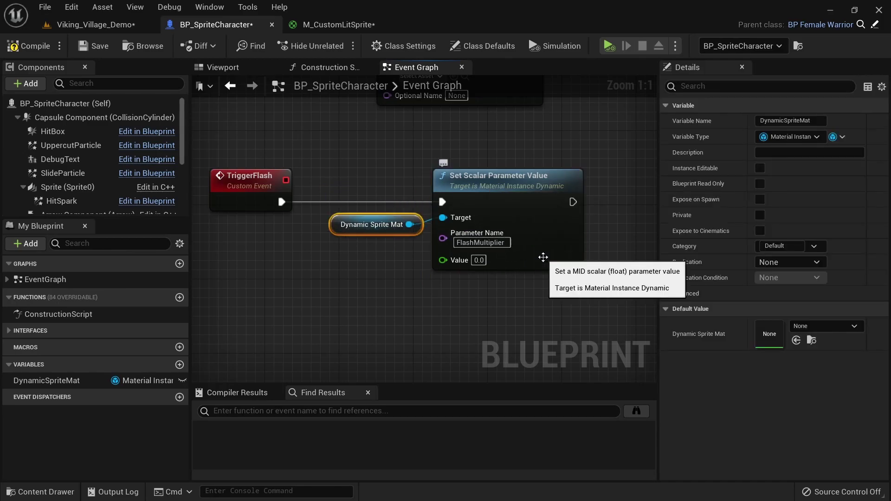
{"action": "left_click", "coordinate": [339, 25]}
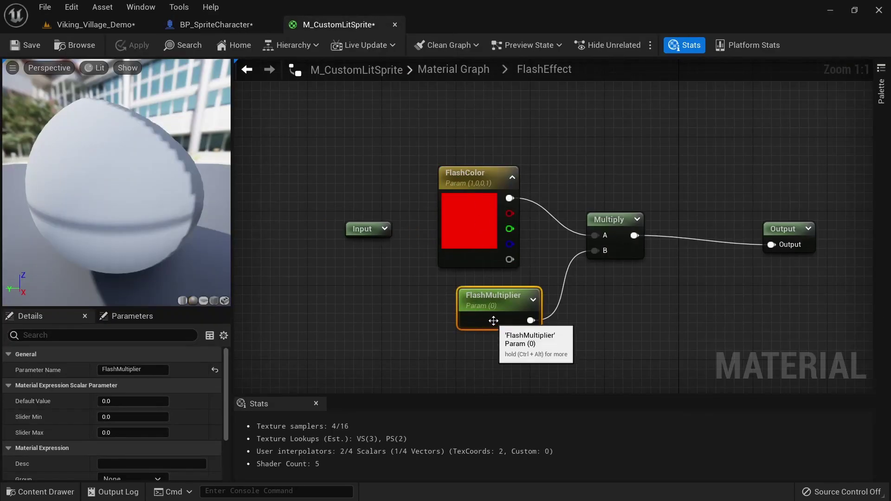
{"action": "left_click", "coordinate": [190, 25]}
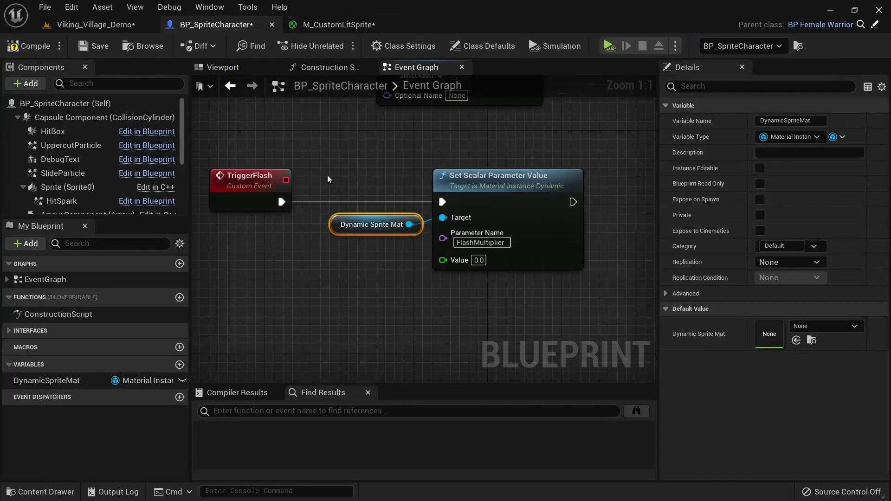
Feed the scalar node's Value from a new TriggerFlash float input named Multiplier, routing the wire below the DynamicSpriteMat reference
{"action": "left_click", "coordinate": [328, 176]}
{"action": "left_click_drag", "start_coordinate": [443, 260], "coordinate": [235, 206]}
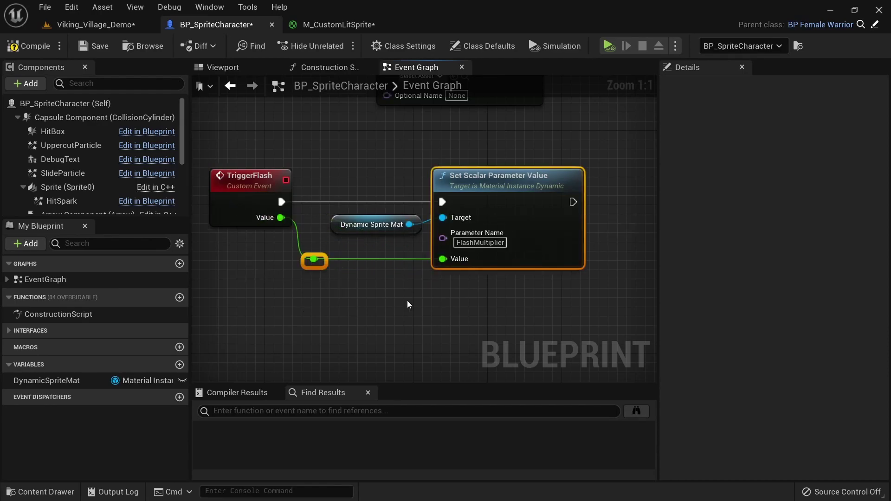
{"action": "left_click", "coordinate": [408, 300]}
{"action": "left_click", "coordinate": [253, 223]}
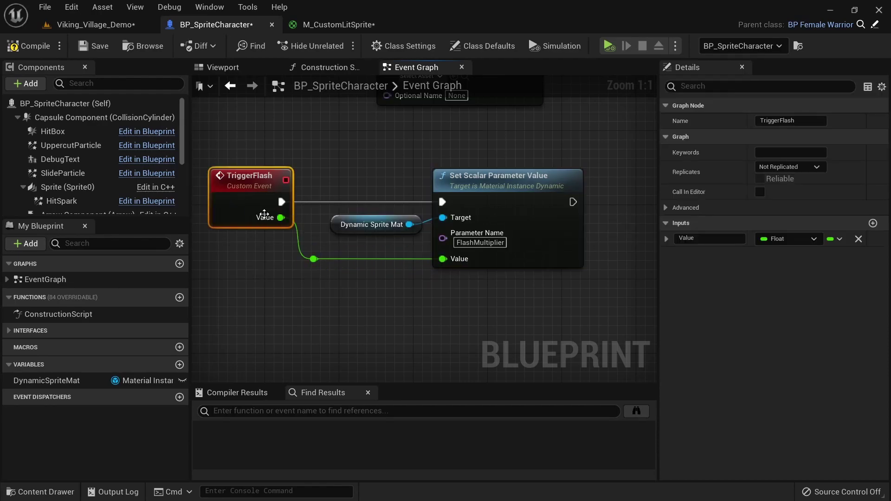
{"action": "left_click", "coordinate": [710, 238]}
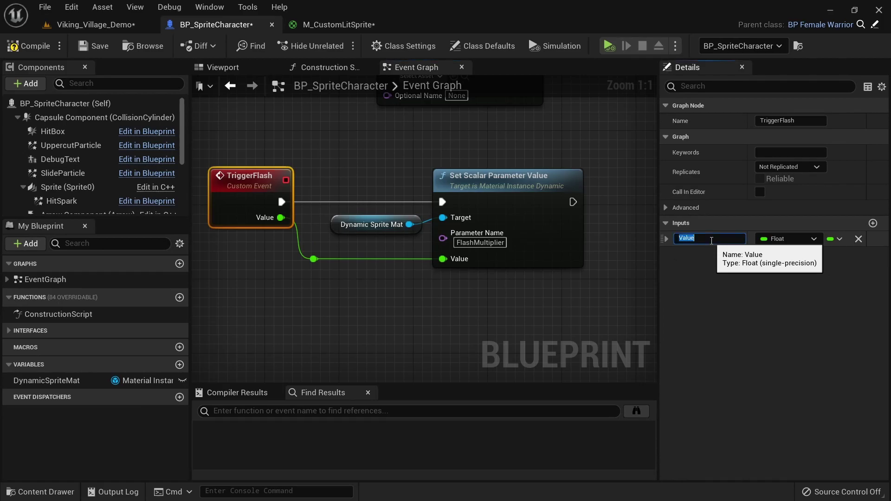
{"action": "key", "text": "Return"}
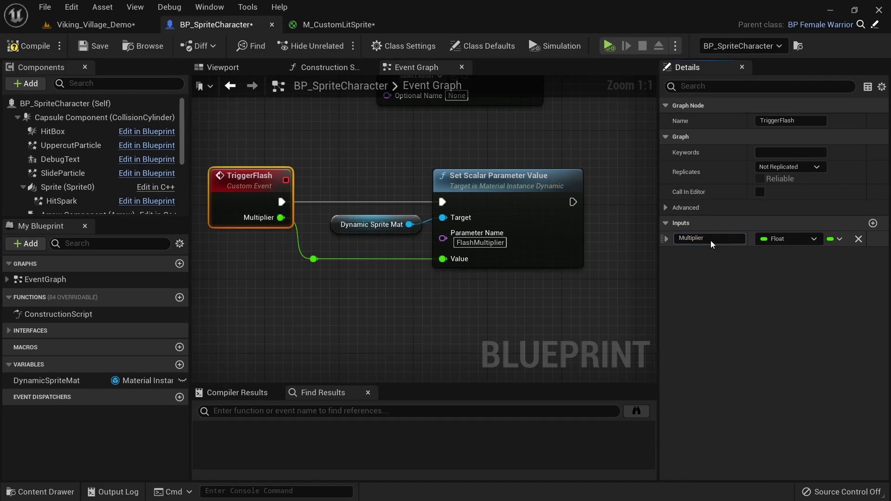
Set the default value of TriggerFlash's Multiplier input to 1
{"action": "left_click", "coordinate": [666, 239]}
{"action": "left_click", "coordinate": [773, 254]}
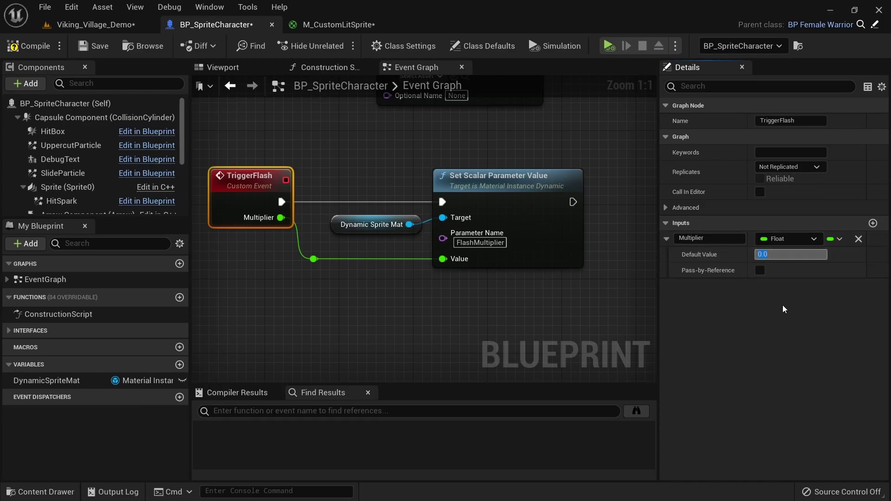
{"action": "type", "text": "1"}
{"action": "key", "text": "Return"}
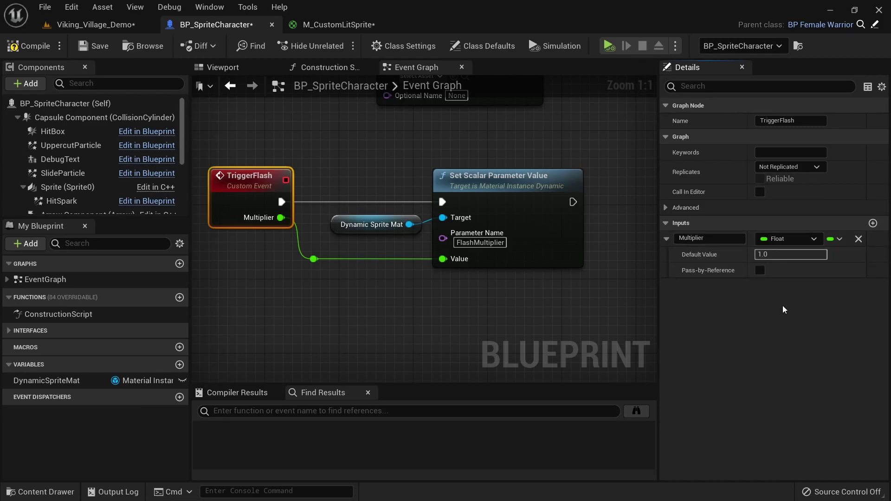
Add a Set Vector Parameter Value node after the scalar node, targeting a second DynamicSpriteMat reference
{"action": "right_click_drag", "start_coordinate": [496, 319], "coordinate": [340, 318]}
{"action": "left_click_drag", "start_coordinate": [46, 380], "coordinate": [453, 217], "text": "ctrl"}
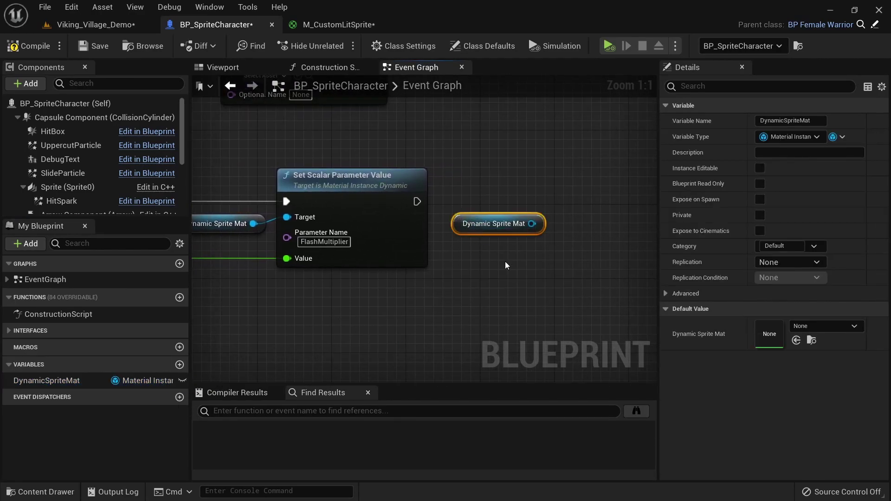
{"action": "right_click_drag", "start_coordinate": [527, 227], "coordinate": [495, 233]}
{"action": "left_click_drag", "start_coordinate": [500, 229], "coordinate": [527, 245]}
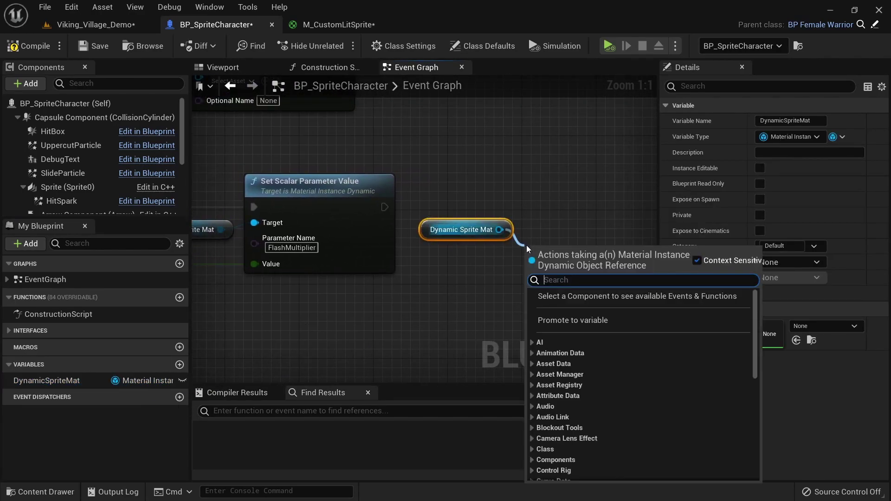
{"action": "type", "text": "set vector"}
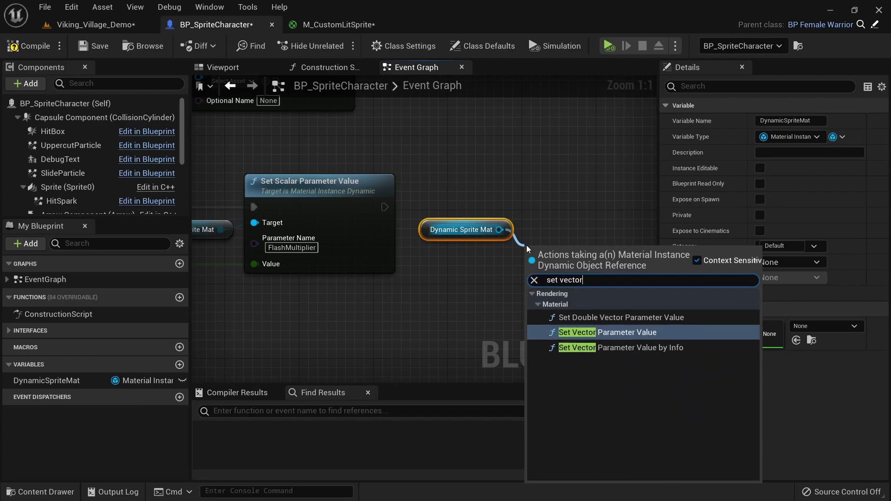
{"action": "type", "text": " parameter"}
{"action": "key", "text": "Return"}
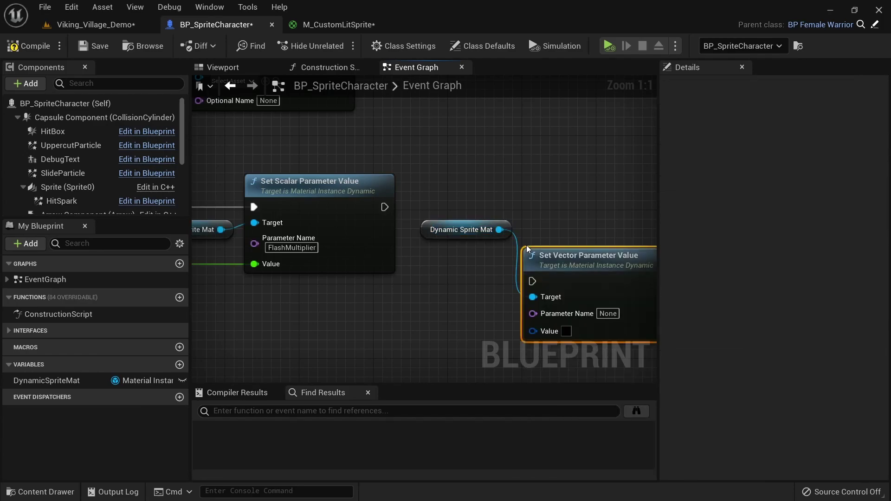
{"action": "right_click_drag", "start_coordinate": [526, 245], "coordinate": [503, 231]}
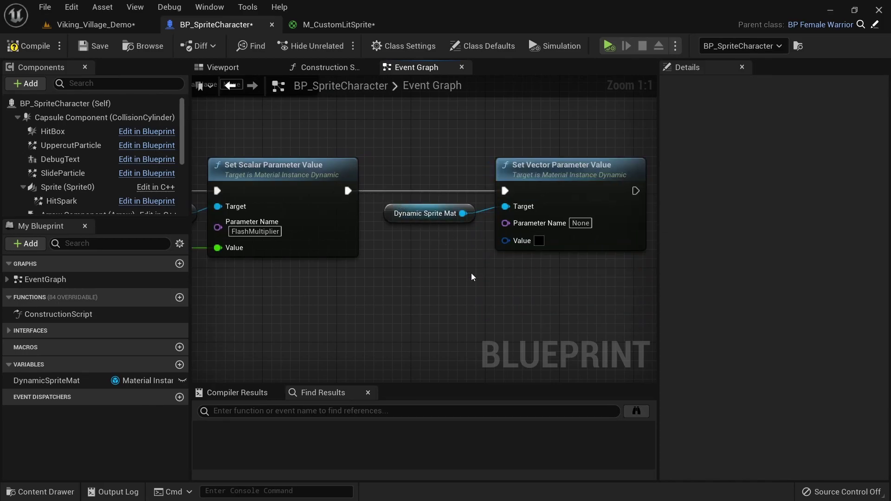
Look up the color parameter in M_CustomLitSprite and enter FlashColor as the Set Vector Parameter Value node's Parameter Name
{"action": "left_click", "coordinate": [581, 223]}
{"action": "left_click", "coordinate": [305, 26]}
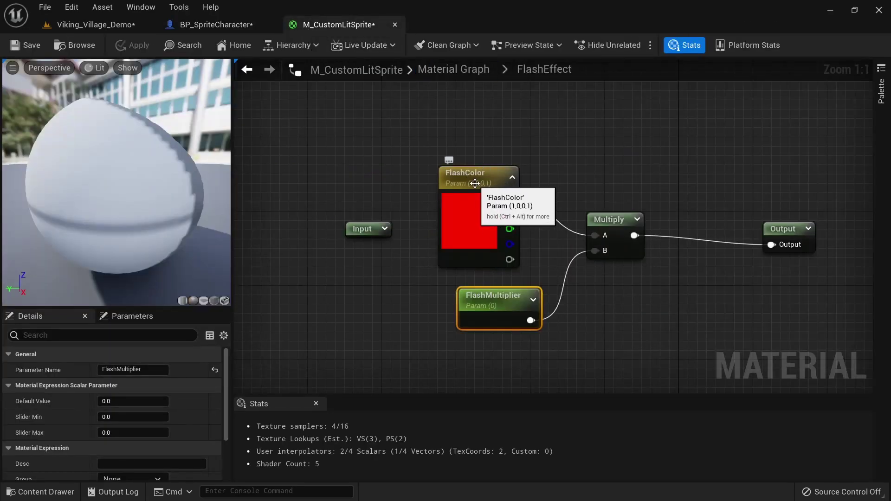
{"action": "left_click", "coordinate": [197, 26]}
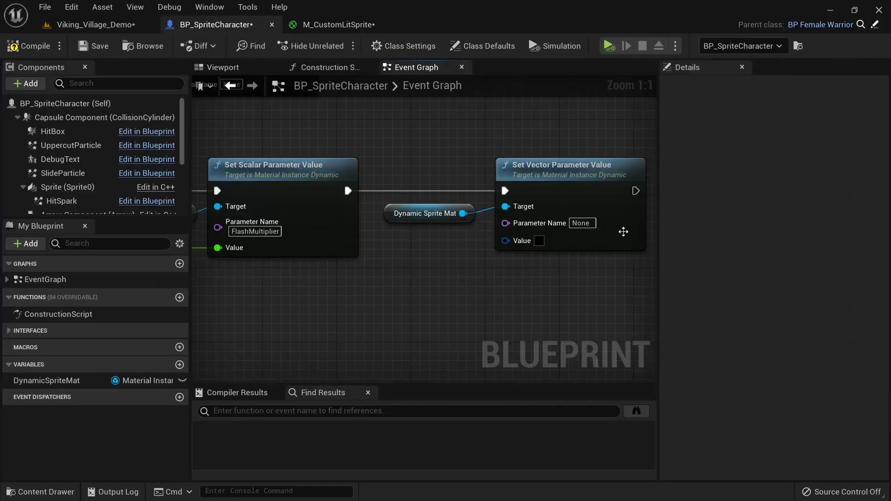
{"action": "left_click", "coordinate": [581, 223]}
{"action": "type", "text": "FlashColor"}
{"action": "key", "text": "Return"}
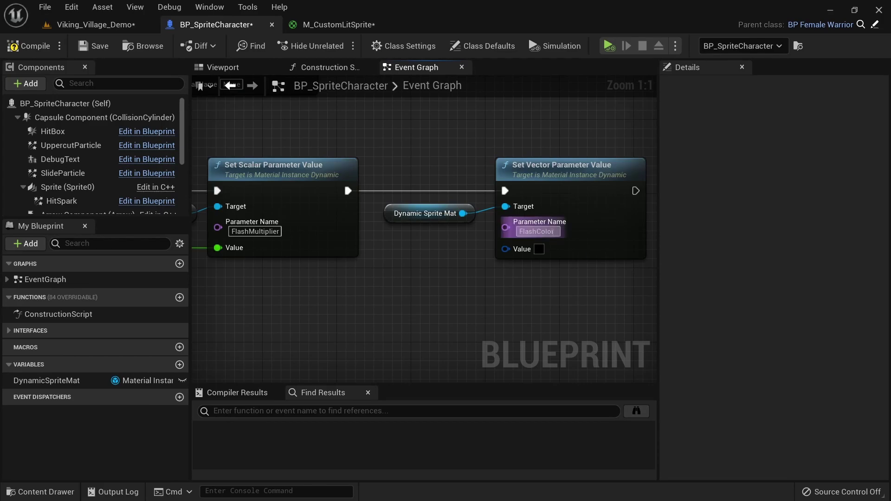
Expose the vector node's Value as a TriggerFlash input and route its wire beneath the nodes with two reroute points
{"action": "scroll", "coordinate": [539, 320], "scroll_direction": "down", "scroll_amount": 1}
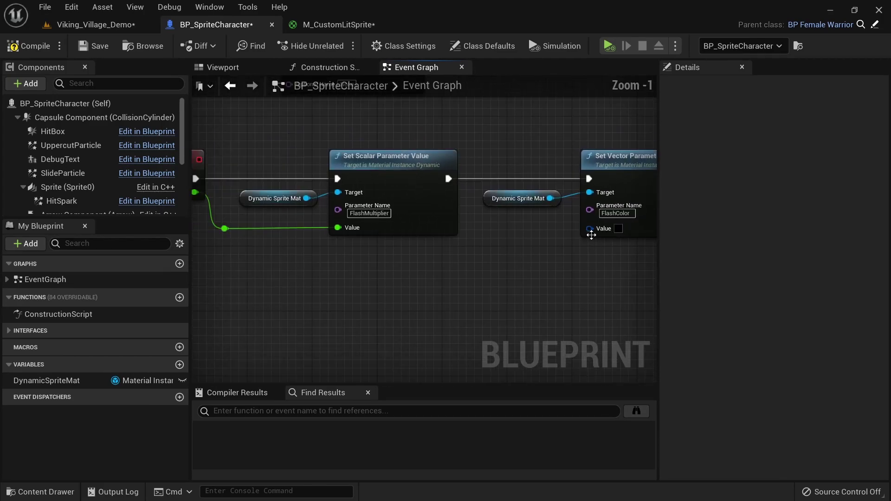
{"action": "left_click_drag", "start_coordinate": [592, 231], "coordinate": [238, 192]}
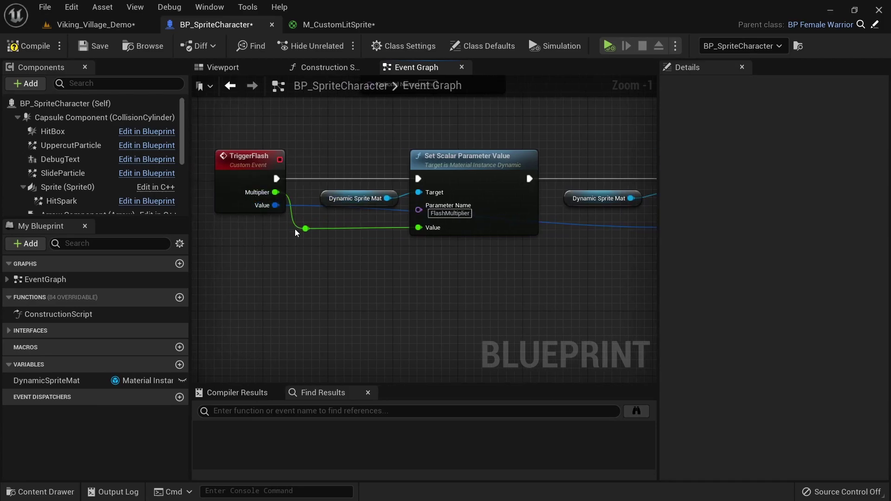
{"action": "right_click_drag", "start_coordinate": [507, 247], "coordinate": [473, 240]}
{"action": "double_click", "coordinate": [283, 200]}
{"action": "left_click_drag", "start_coordinate": [282, 204], "coordinate": [603, 242]}
{"action": "double_click", "coordinate": [288, 234]}
{"action": "left_click", "coordinate": [272, 211]}
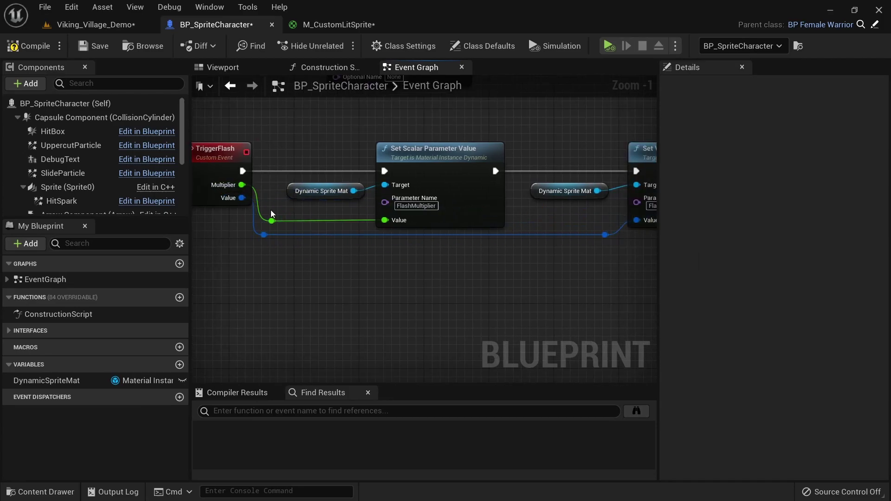
Rename TriggerFlash's Linear Color input to Color
{"action": "left_click", "coordinate": [214, 161]}
{"action": "left_click", "coordinate": [736, 288]}
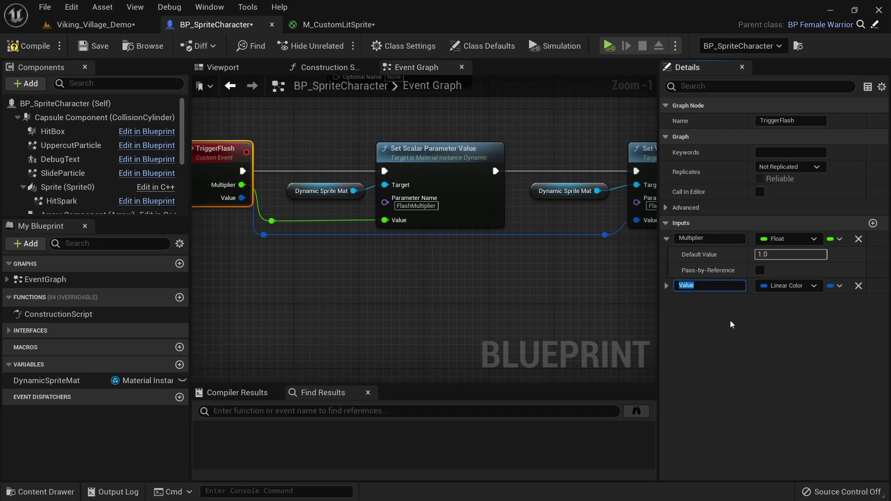
{"action": "type", "text": "Color"}
{"action": "key", "text": "Return"}
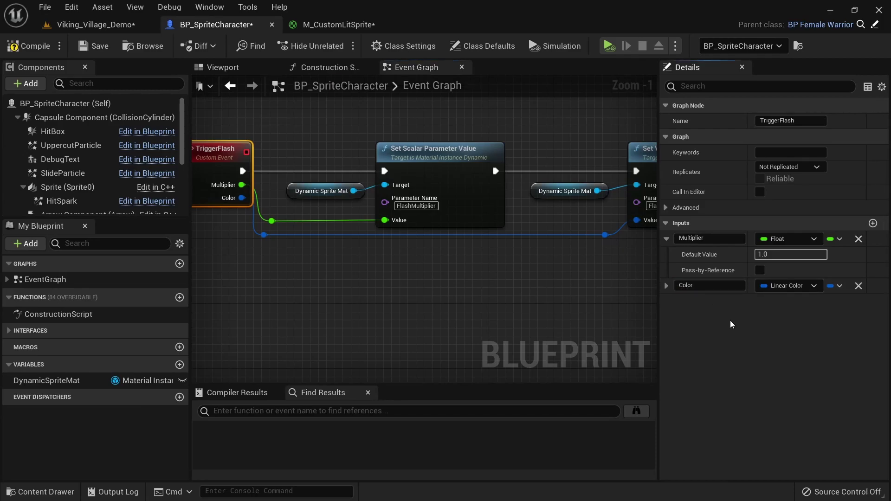
Set the default value of TriggerFlash's Color input to pure red and save the blueprint
{"action": "left_click", "coordinate": [667, 285]}
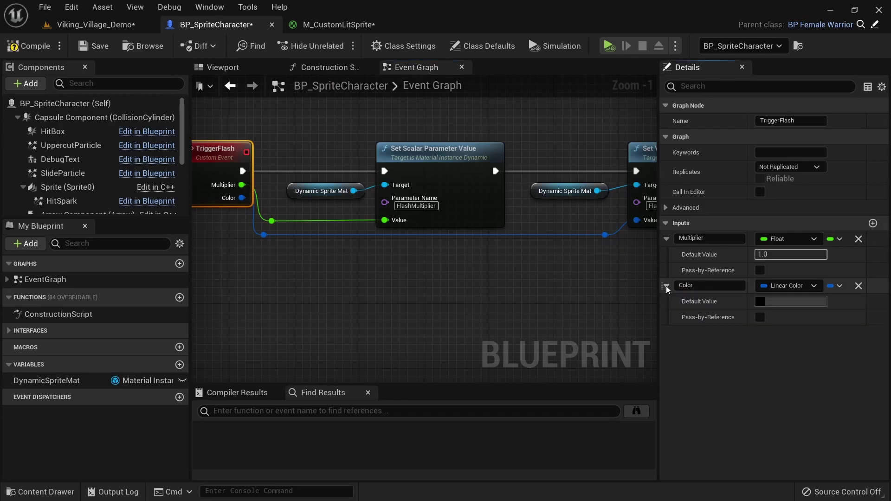
{"action": "left_click", "coordinate": [763, 302]}
{"action": "left_click_drag", "start_coordinate": [656, 341], "coordinate": [671, 278]}
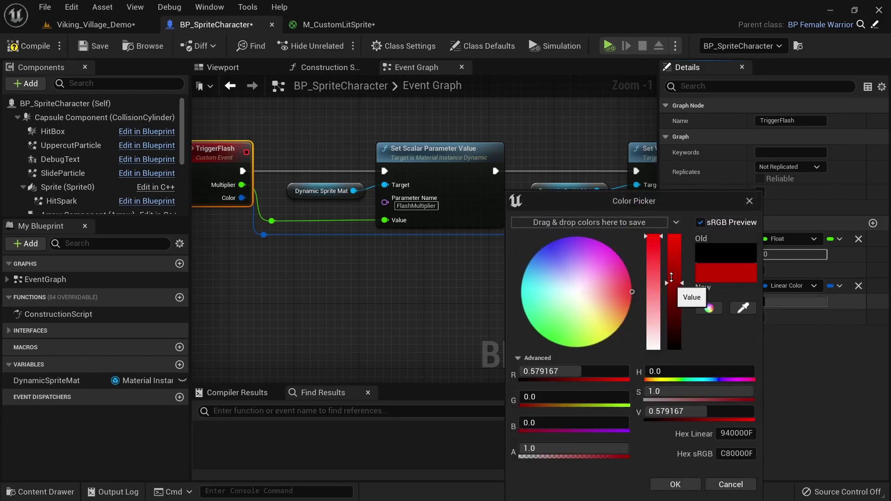
{"action": "left_click", "coordinate": [676, 484]}
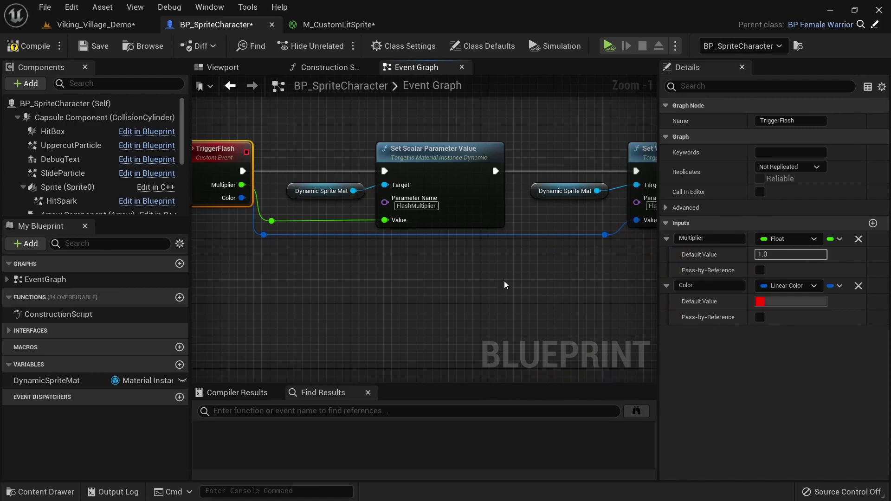
{"action": "scroll", "coordinate": [423, 272], "scroll_direction": "down", "scroll_amount": 1}
{"action": "key", "text": "ctrl+s"}
Add a Delay node after the Dynamic Sprite Mat SET node in the BeginPlay chain and align it with that node
{"action": "scroll", "coordinate": [553, 160], "scroll_direction": "down", "scroll_amount": 2}
{"action": "right_click_drag", "start_coordinate": [533, 149], "coordinate": [543, 257]}
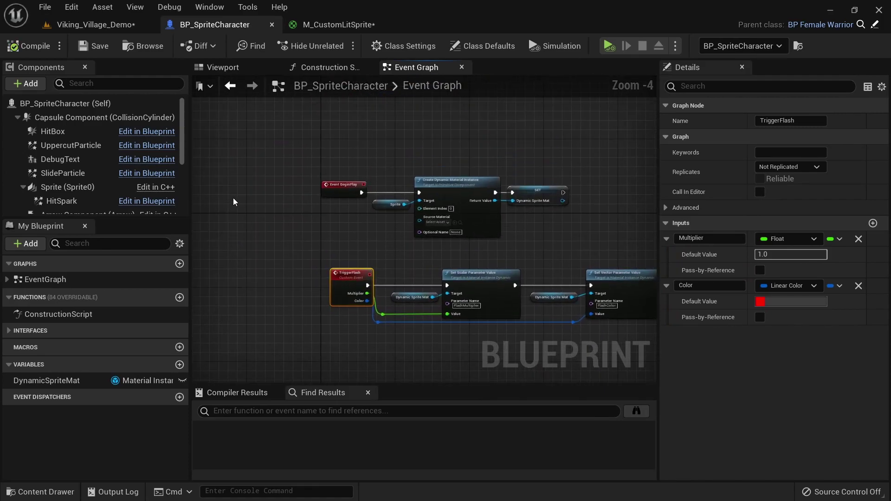
{"action": "scroll", "coordinate": [347, 195], "scroll_direction": "up", "scroll_amount": 4}
{"action": "right_click_drag", "start_coordinate": [567, 188], "coordinate": [259, 189]}
{"action": "left_click_drag", "start_coordinate": [461, 191], "coordinate": [569, 191]}
{"action": "type", "text": "ded"}
{"action": "key", "text": "BackSpace"}
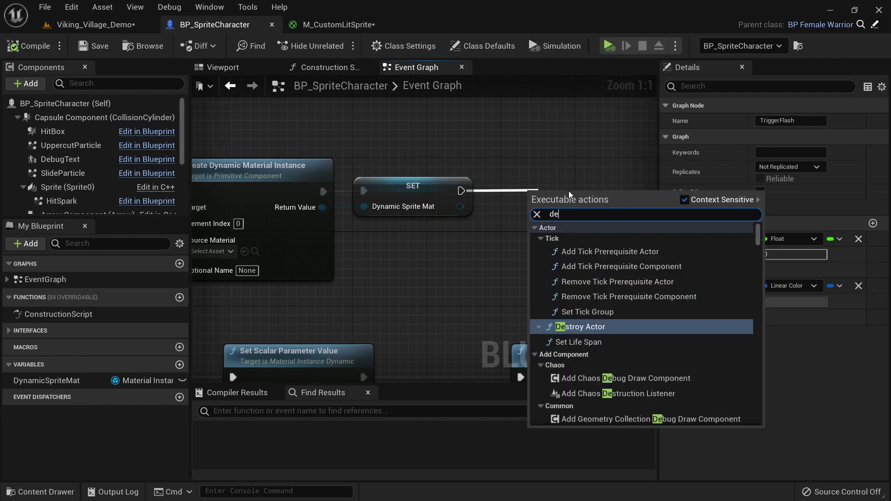
{"action": "type", "text": "lay"}
{"action": "key", "text": "Return"}
{"action": "right_click_drag", "start_coordinate": [570, 191], "coordinate": [516, 156]}
{"action": "left_click_drag", "start_coordinate": [516, 159], "coordinate": [534, 131]}
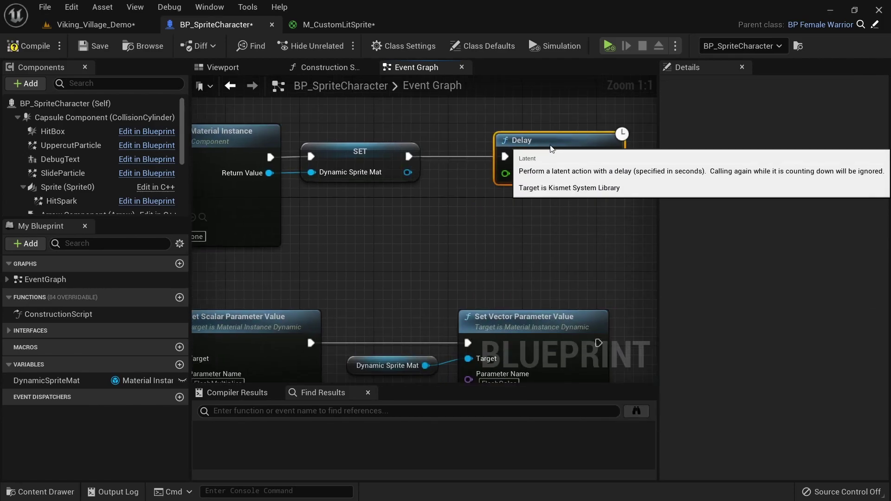
Set the Delay node's Duration to 5.0 seconds
{"action": "left_click", "coordinate": [549, 173]}
{"action": "type", "text": "5"}
{"action": "left_click", "coordinate": [597, 219]}
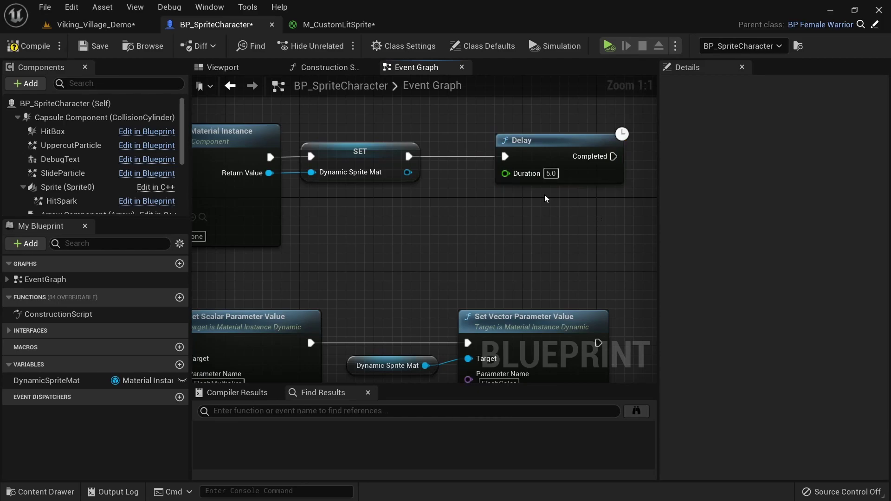
Call Trigger Flash from the Delay node's Completed output and align the call with the Delay node
{"action": "scroll", "coordinate": [498, 210], "scroll_direction": "down", "scroll_amount": 1}
{"action": "right_click_drag", "start_coordinate": [493, 213], "coordinate": [394, 219]}
{"action": "left_click_drag", "start_coordinate": [510, 161], "coordinate": [565, 164]}
{"action": "type", "text": "trigger f"}
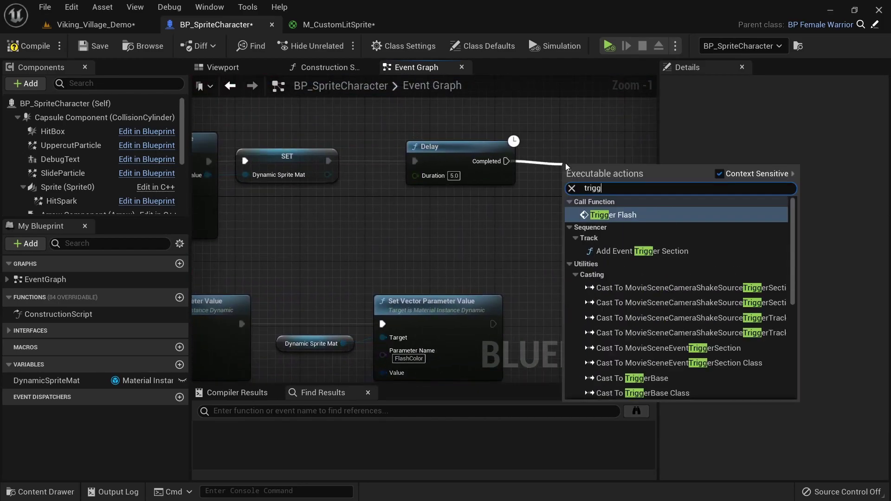
{"action": "key", "text": "Return"}
{"action": "right_click_drag", "start_coordinate": [581, 166], "coordinate": [505, 157]}
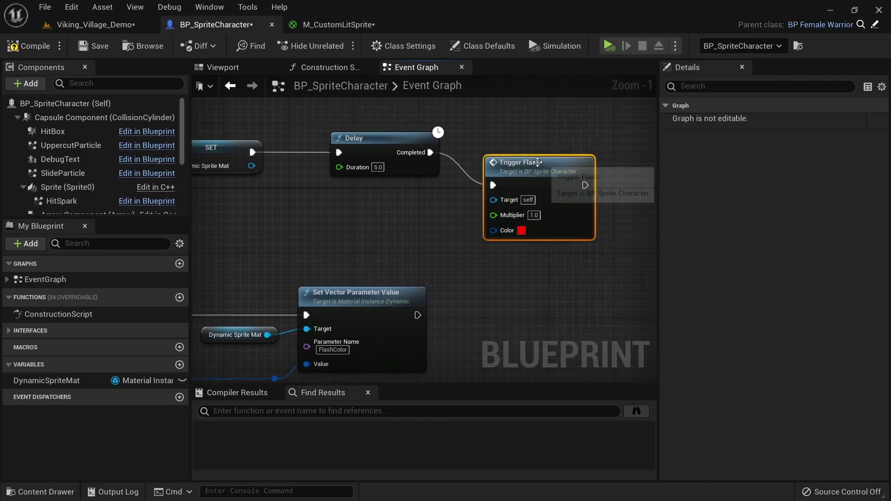
{"action": "left_click_drag", "start_coordinate": [542, 163], "coordinate": [539, 132]}
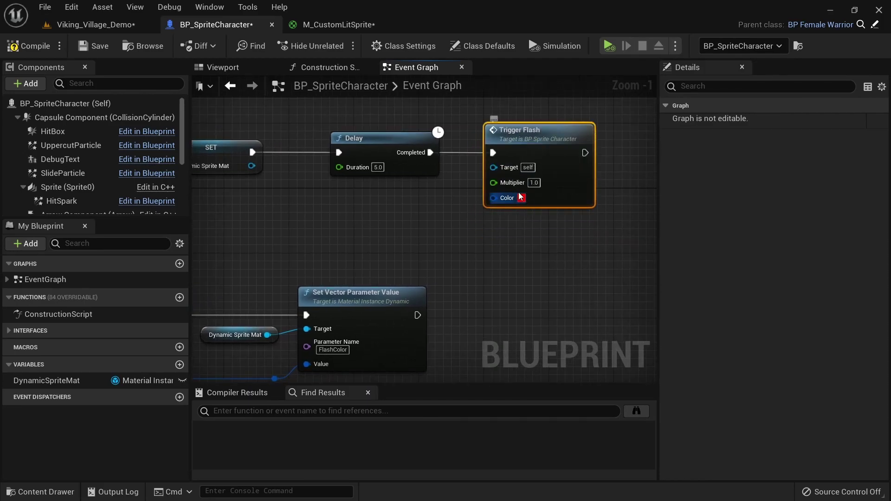
Set the Trigger Flash call's Color to bright green and play the level to test the flash on the sprite
{"action": "left_click", "coordinate": [534, 182]}
{"action": "left_click", "coordinate": [521, 199]}
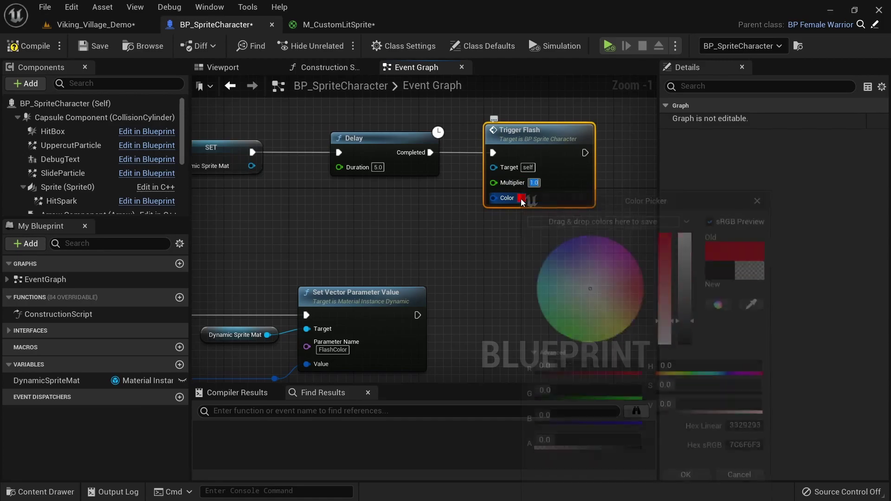
{"action": "left_click_drag", "start_coordinate": [587, 325], "coordinate": [556, 338]}
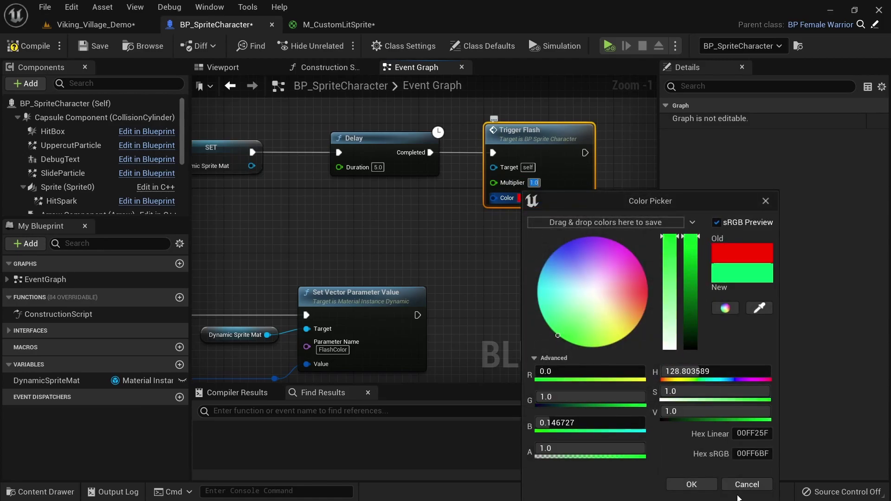
{"action": "left_click", "coordinate": [692, 485]}
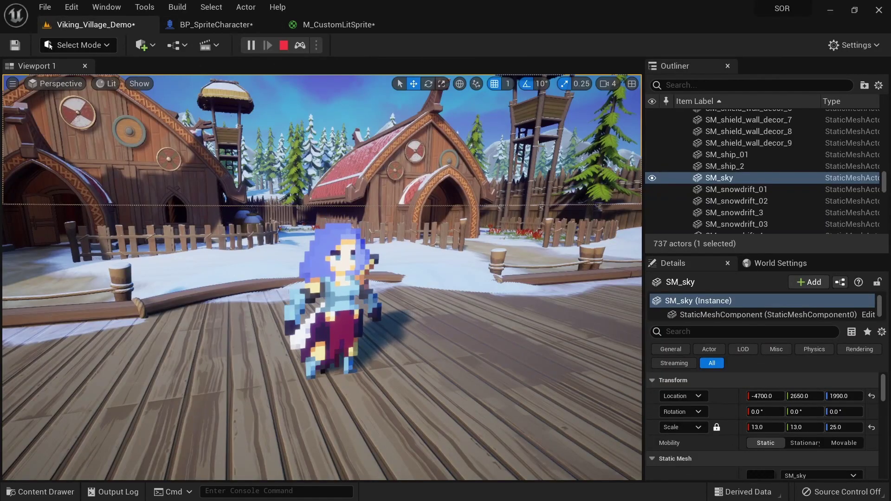
{"action": "key", "text": "f"}
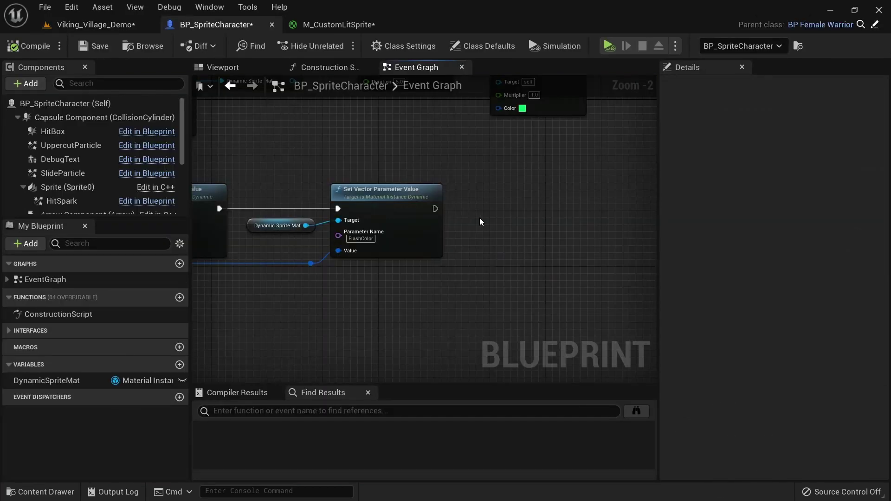
Add a timeline named FlashMultiplier and connect the Set Vector Parameter Value node's execution output to its Play from Start input
{"action": "right_click", "coordinate": [480, 218]}
{"action": "type", "text": "add"}
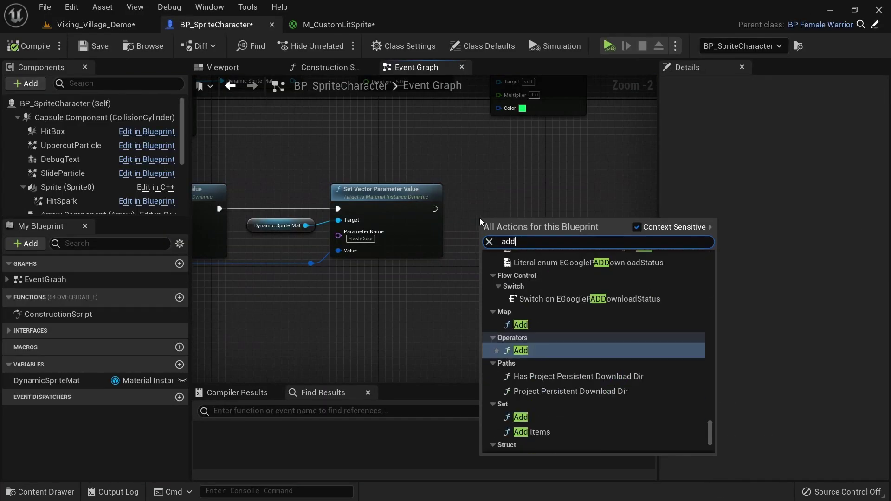
{"action": "type", "text": " timeline"}
{"action": "key", "text": "Return"}
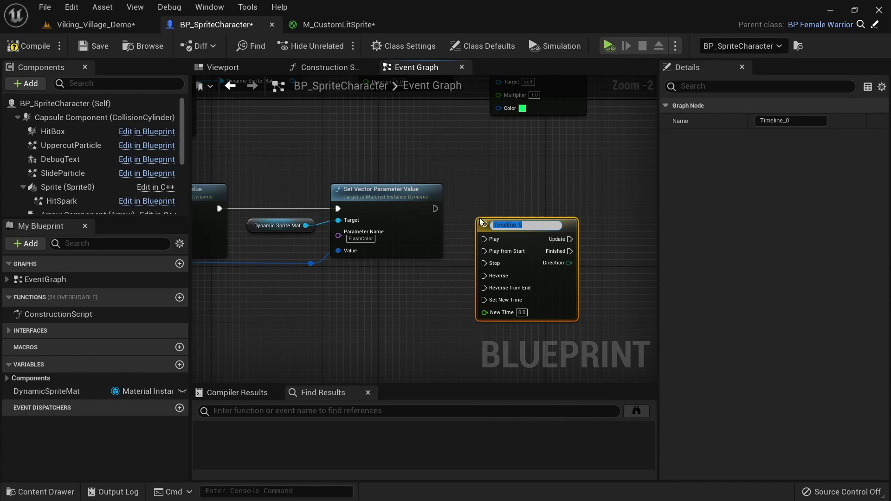
{"action": "type", "text": "FlashMultiplier"}
{"action": "key", "text": "Return"}
{"action": "right_click_drag", "start_coordinate": [480, 218], "coordinate": [411, 188]}
{"action": "left_click_drag", "start_coordinate": [358, 193], "coordinate": [458, 170]}
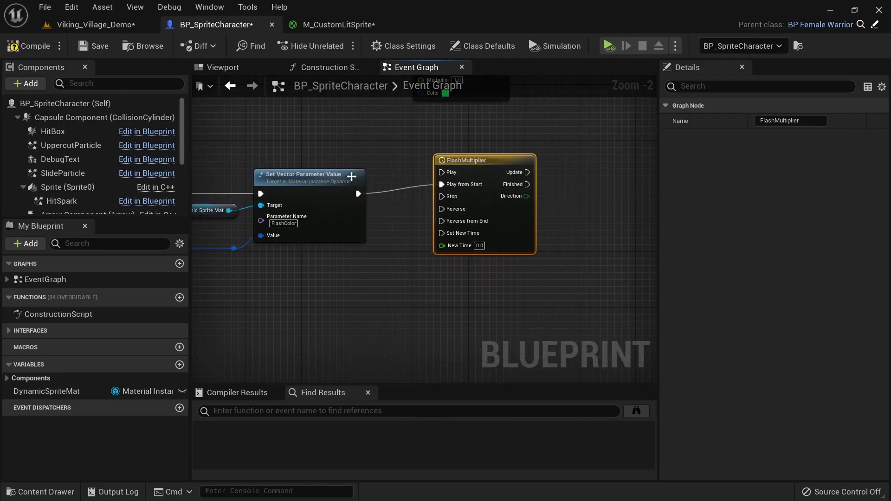
Open the FlashMultiplier timeline and add a float track named Alpha
{"action": "double_click", "coordinate": [439, 189]}
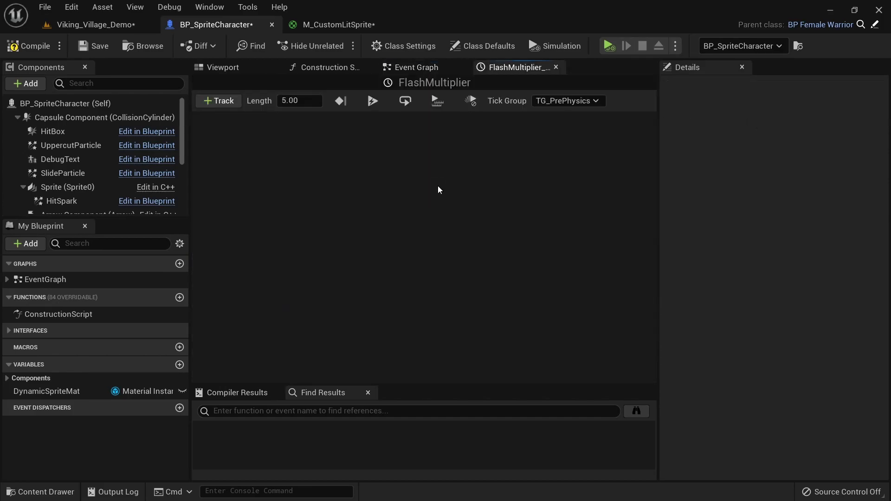
{"action": "left_click", "coordinate": [229, 101]}
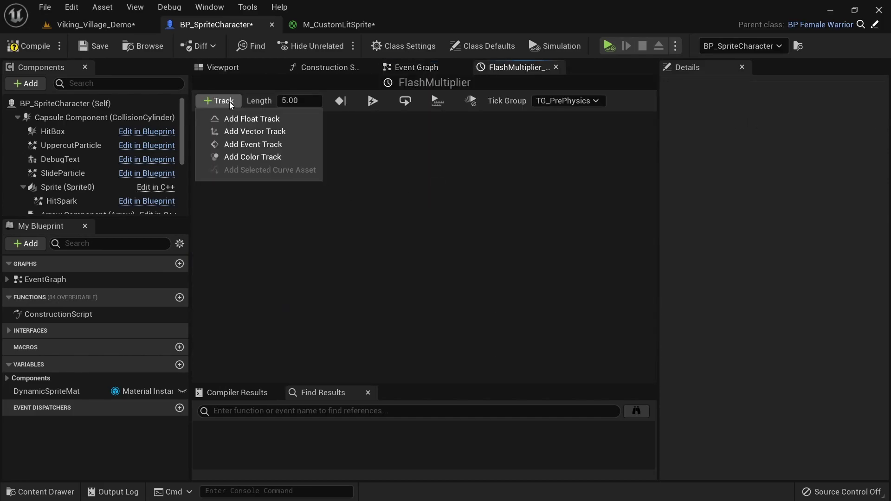
{"action": "left_click", "coordinate": [299, 118]}
{"action": "type", "text": "Alpha"}
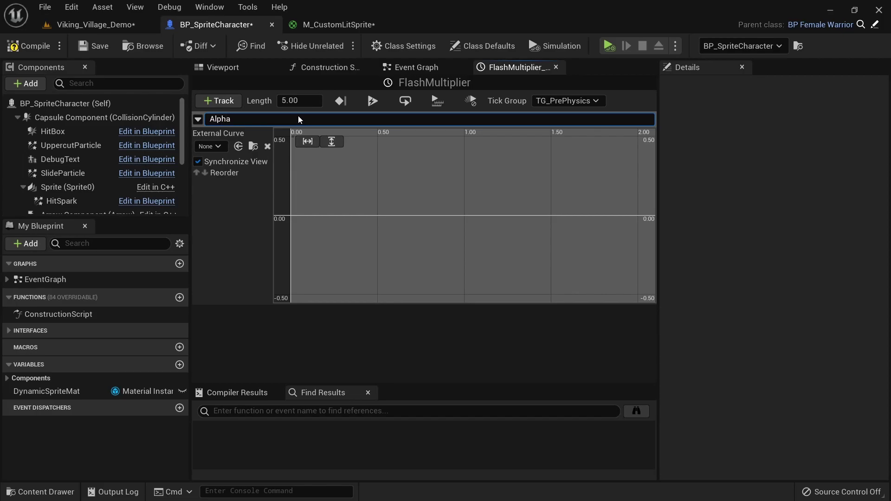
{"action": "key", "text": "Return"}
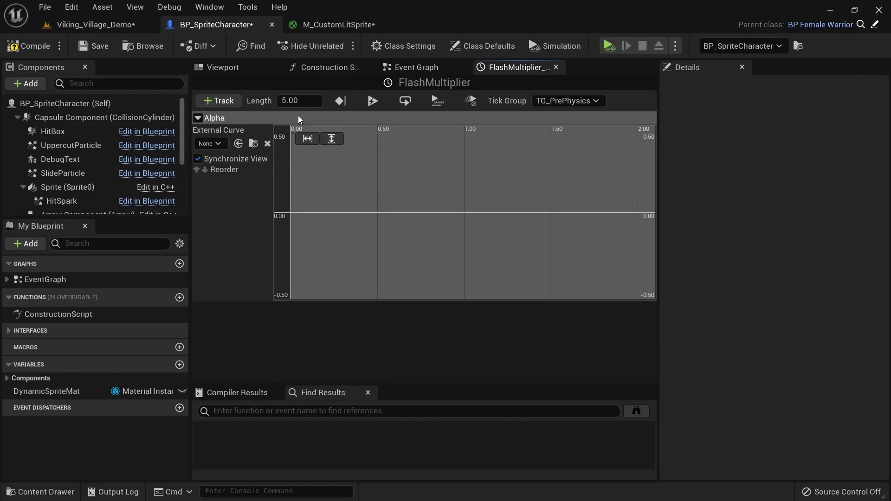
Add a first key to the Alpha track at time 0 with value 1
{"action": "right_click", "coordinate": [318, 182]}
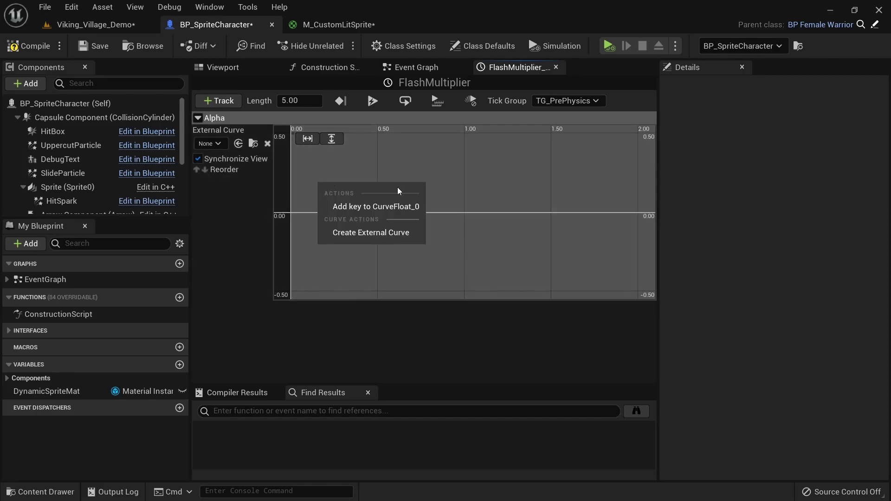
{"action": "left_click", "coordinate": [409, 207]}
{"action": "left_click", "coordinate": [385, 139]}
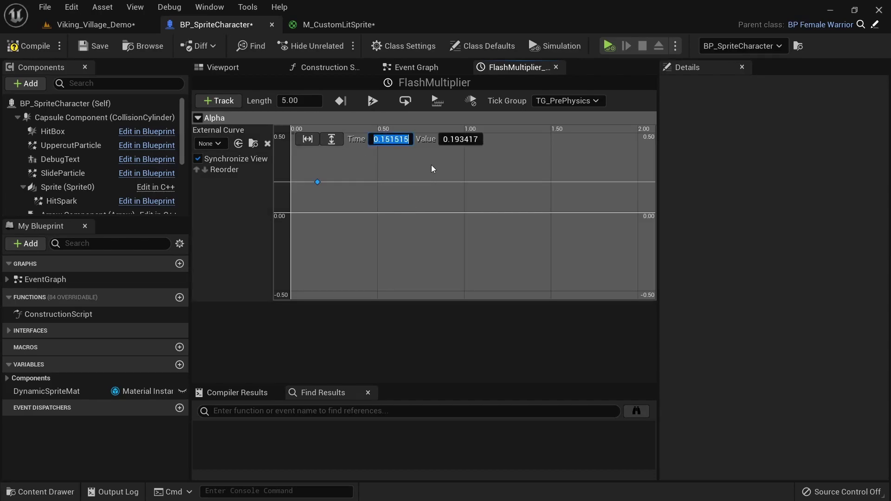
{"action": "type", "text": "0"}
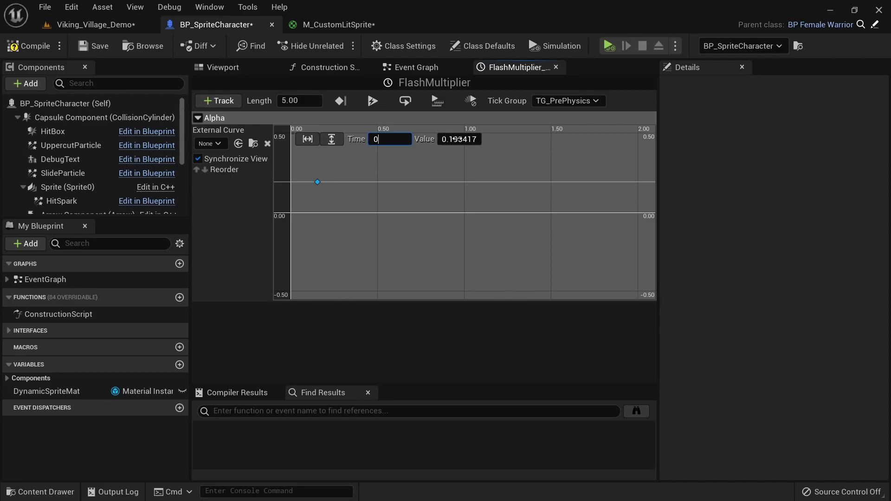
{"action": "key", "text": "Tab"}
{"action": "type", "text": "1"}
{"action": "key", "text": "Return"}
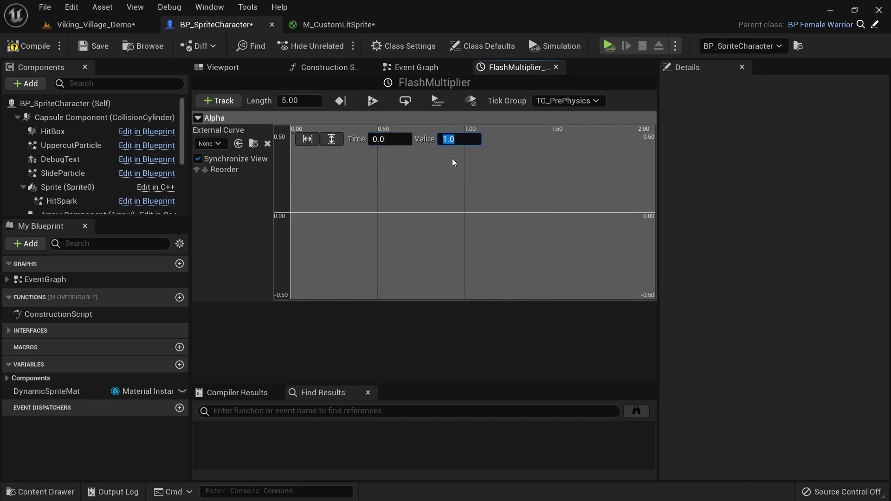
Add a second key to the Alpha track at time 1 with value 0
{"action": "left_click", "coordinate": [452, 184]}
{"action": "right_click", "coordinate": [453, 184]}
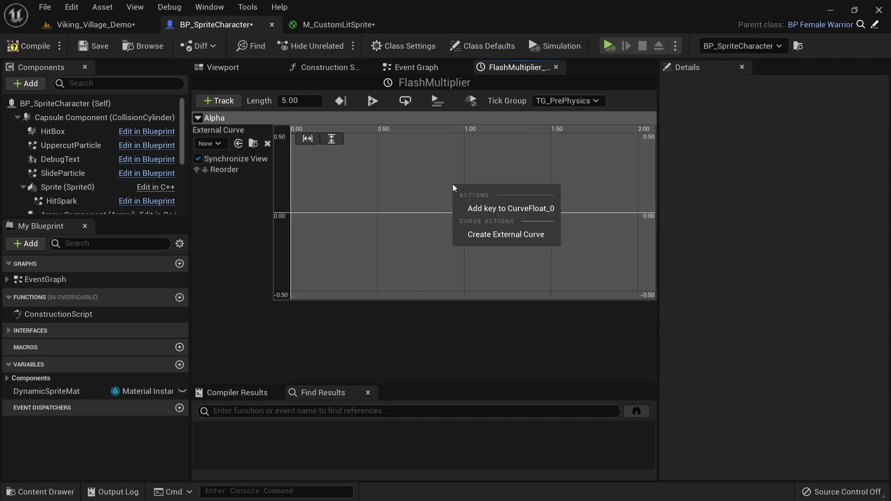
{"action": "left_click", "coordinate": [492, 208]}
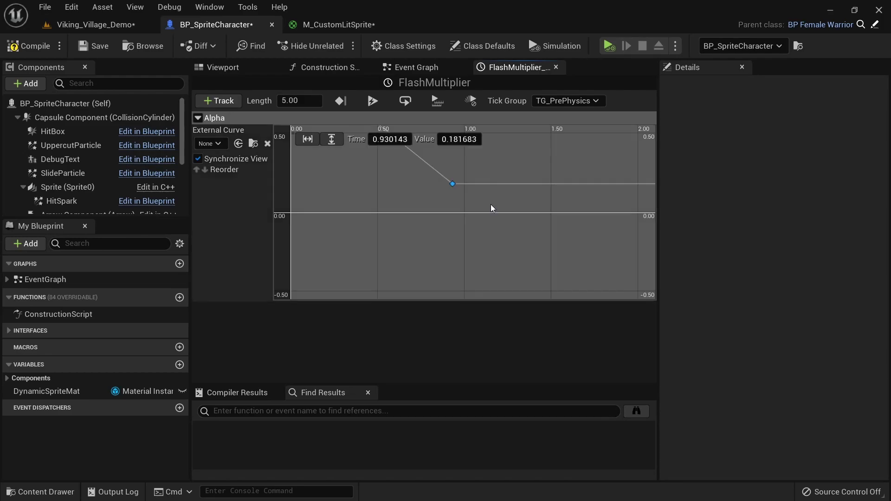
{"action": "left_click", "coordinate": [402, 141]}
{"action": "type", "text": "1"}
{"action": "left_click", "coordinate": [459, 142]}
{"action": "type", "text": "0"}
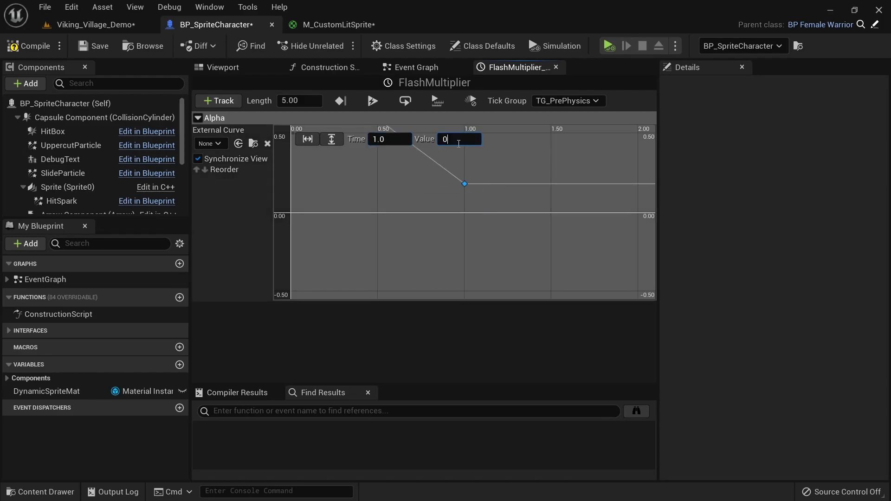
{"action": "key", "text": "Return"}
Fit the Alpha curve in the track view and set the timeline's Length to 1.00
{"action": "left_click", "coordinate": [315, 141]}
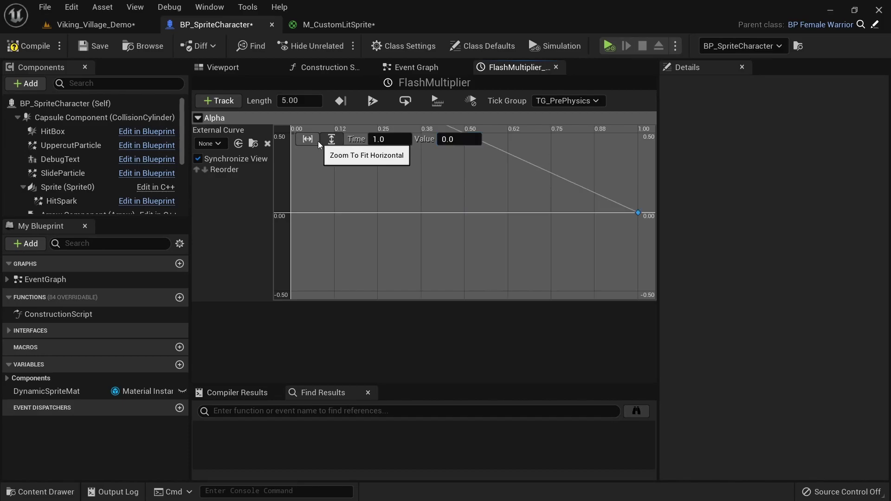
{"action": "left_click", "coordinate": [332, 140]}
{"action": "scroll", "coordinate": [456, 191], "scroll_direction": "down", "scroll_amount": 4}
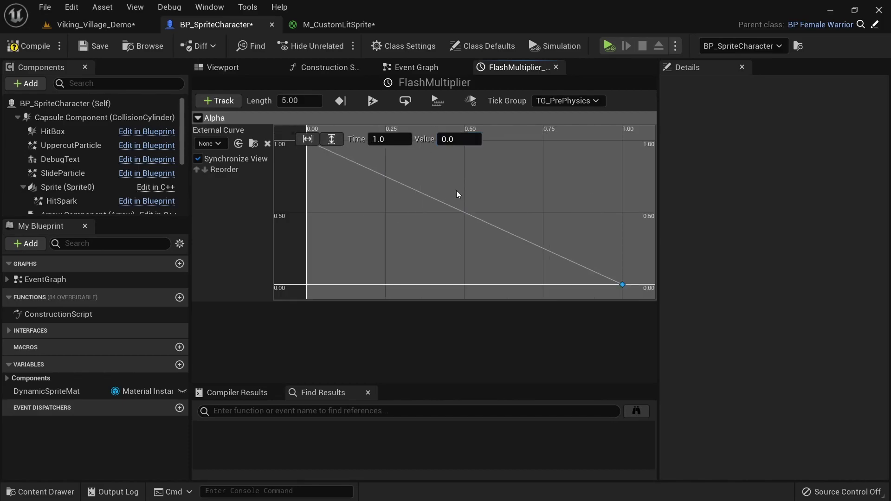
{"action": "left_click", "coordinate": [299, 101]}
{"action": "type", "text": "1"}
{"action": "key", "text": "Return"}
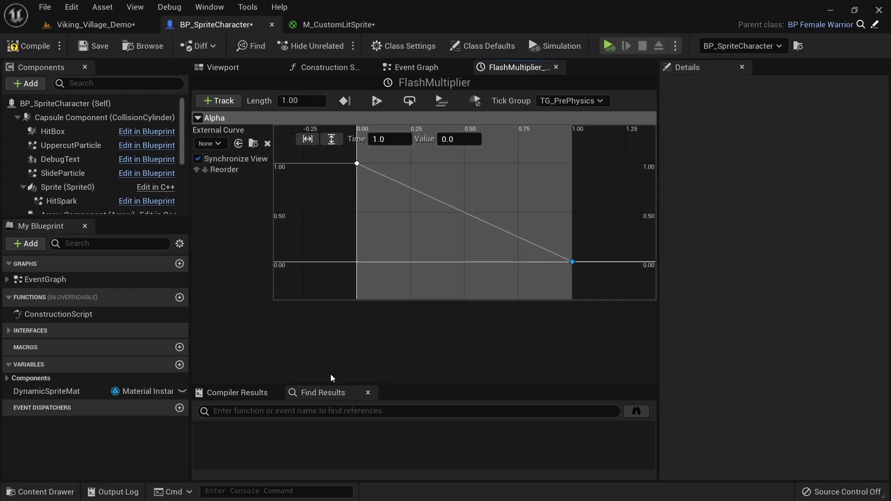
Change the interpolation of both Alpha keys to Auto
{"action": "left_click_drag", "start_coordinate": [333, 162], "coordinate": [625, 278]}
{"action": "right_click", "coordinate": [357, 164]}
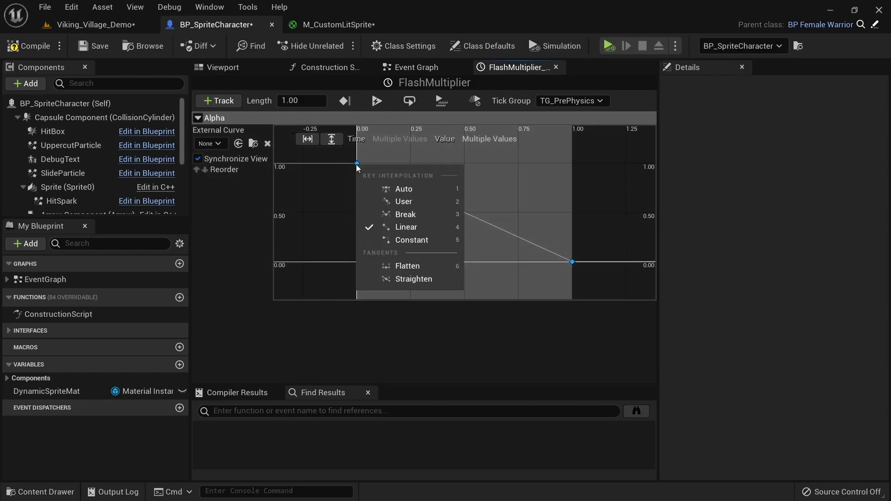
{"action": "left_click", "coordinate": [459, 191]}
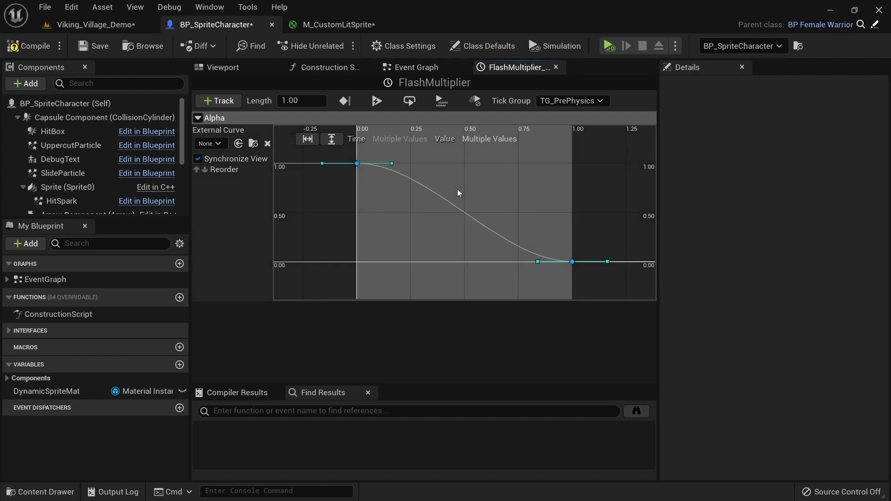
Duplicate the FlashMultiplier Set Scalar Parameter Value node with its Dynamic Sprite Mat reference beside the FlashMultiplier timeline in the Event Graph
{"action": "left_click", "coordinate": [404, 68]}
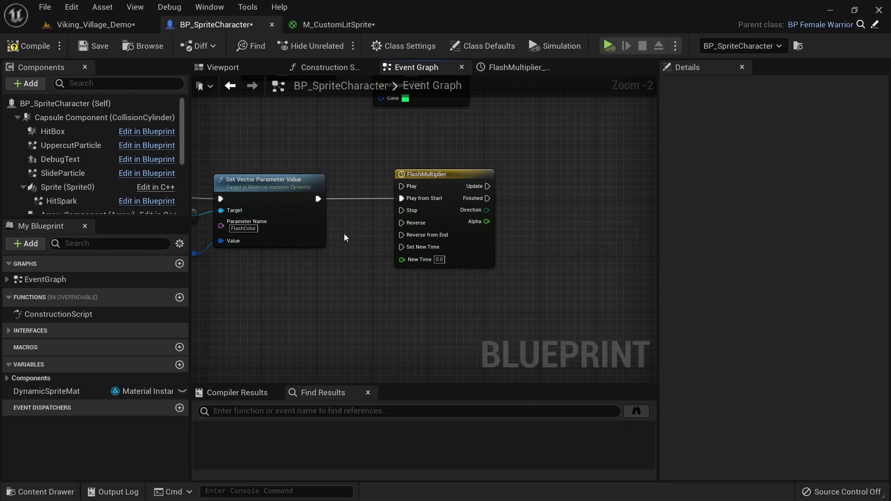
{"action": "right_click_drag", "start_coordinate": [278, 223], "coordinate": [362, 183]}
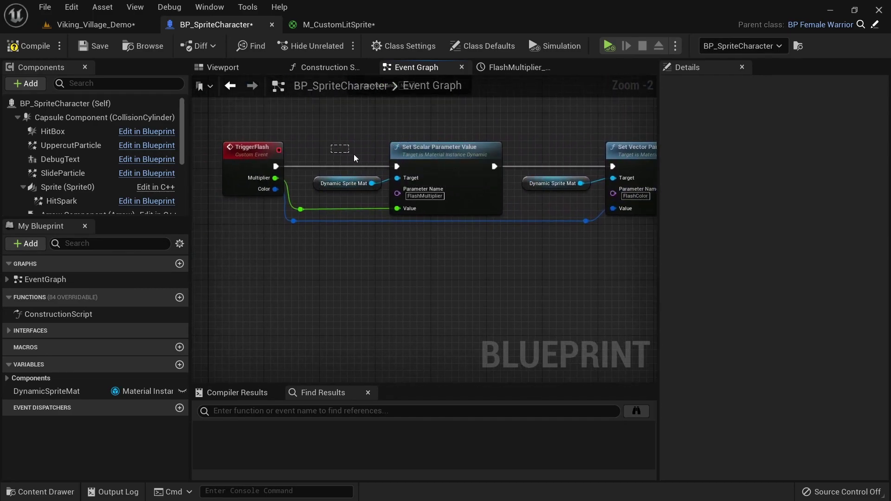
{"action": "left_click_drag", "start_coordinate": [354, 156], "coordinate": [415, 225]}
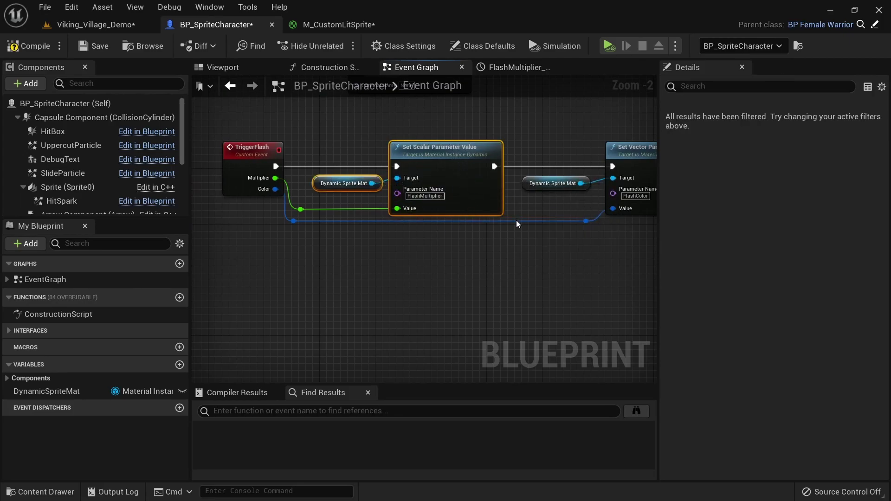
{"action": "right_click_drag", "start_coordinate": [563, 224], "coordinate": [276, 199]}
{"action": "right_click_drag", "start_coordinate": [497, 190], "coordinate": [259, 189]}
{"action": "left_click", "coordinate": [456, 136]}
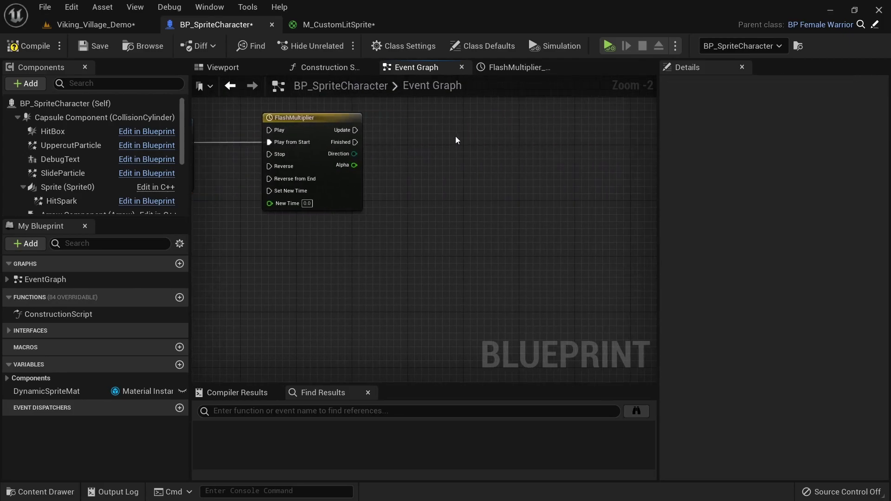
{"action": "key", "text": "ctrl+v"}
Connect the FlashMultiplier timeline's Update output to the duplicated Set Scalar Parameter Value node and straighten the connection
{"action": "right_click_drag", "start_coordinate": [442, 137], "coordinate": [407, 143]}
{"action": "left_click_drag", "start_coordinate": [319, 137], "coordinate": [462, 148]}
{"action": "key", "text": "q"}
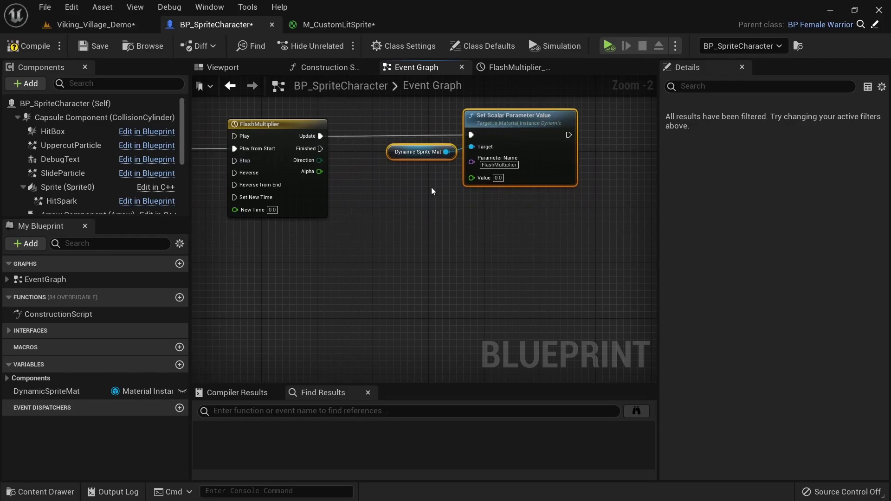
Add a Lerp node feeding the duplicated Set Scalar Parameter Value's Value, and connect the timeline's Alpha output to the Lerp's Alpha
{"action": "scroll", "coordinate": [432, 192], "scroll_direction": "up", "scroll_amount": 1}
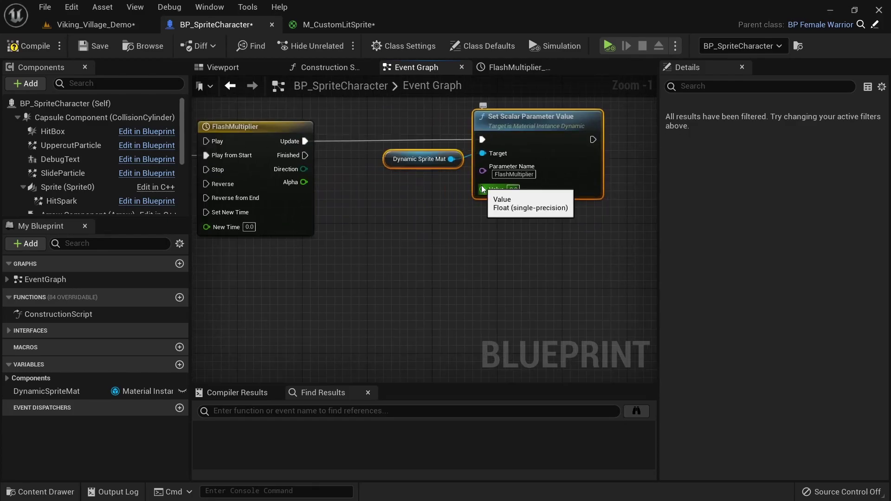
{"action": "left_click_drag", "start_coordinate": [481, 185], "coordinate": [430, 249]}
{"action": "type", "text": "lerp"}
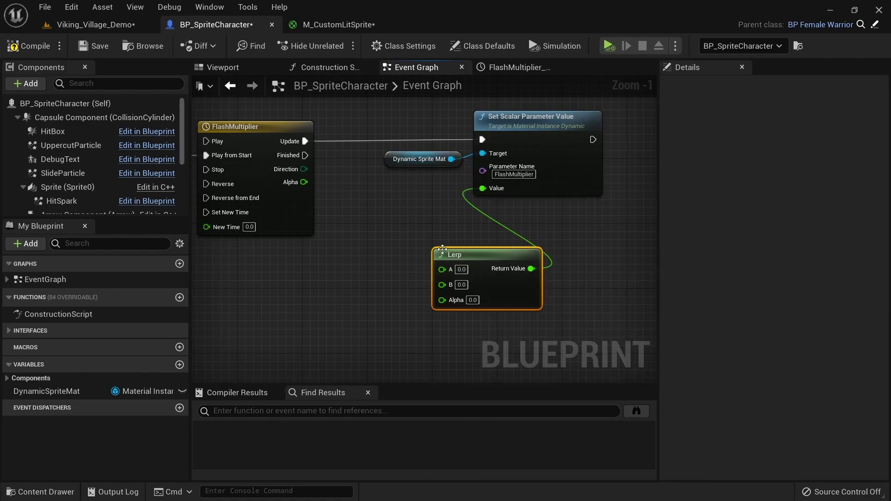
{"action": "left_click_drag", "start_coordinate": [442, 250], "coordinate": [406, 189]}
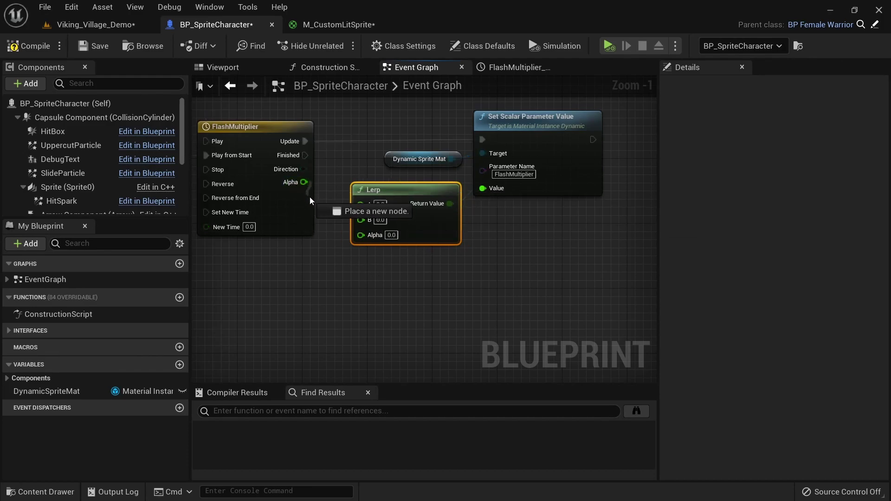
{"action": "left_click_drag", "start_coordinate": [342, 235], "coordinate": [362, 240]}
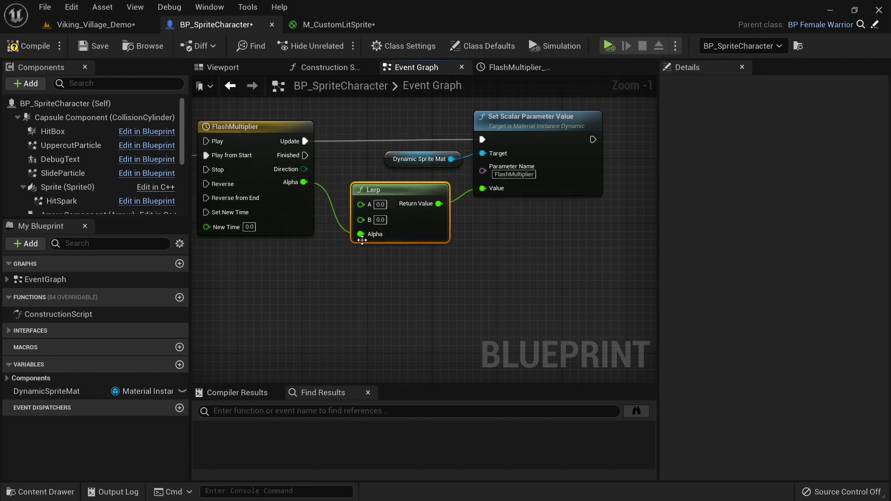
{"action": "scroll", "coordinate": [383, 257], "scroll_direction": "up", "scroll_amount": 2}
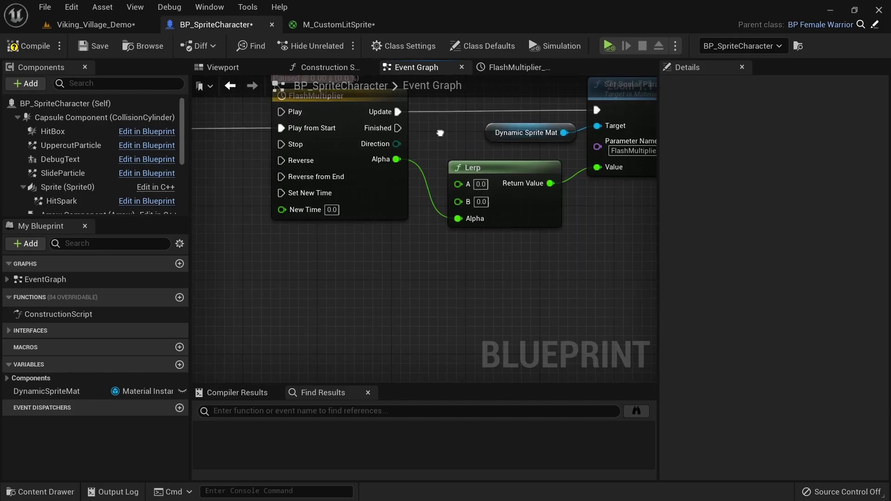
Connect TriggerFlash's Multiplier to the Lerp's B input, routing the wire below the nodes through two reroute nodes
{"action": "scroll", "coordinate": [427, 232], "scroll_direction": "down", "scroll_amount": 2}
{"action": "right_click_drag", "start_coordinate": [280, 244], "coordinate": [538, 234]}
{"action": "right_click_drag", "start_coordinate": [296, 238], "coordinate": [603, 220]}
{"action": "left_click_drag", "start_coordinate": [352, 145], "coordinate": [469, 225]}
{"action": "double_click", "coordinate": [495, 186]}
{"action": "right_click_drag", "start_coordinate": [376, 227], "coordinate": [648, 206]}
{"action": "double_click", "coordinate": [541, 179]}
{"action": "left_click_drag", "start_coordinate": [542, 182], "coordinate": [316, 196]}
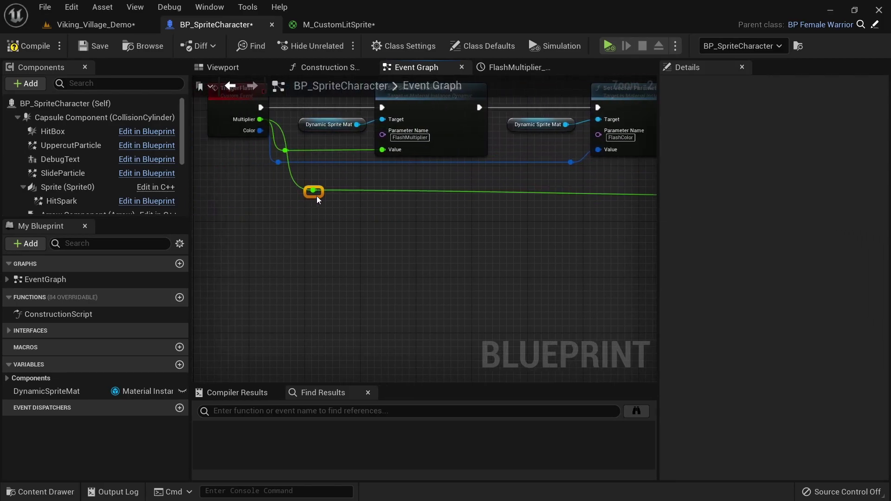
{"action": "right_click_drag", "start_coordinate": [404, 207], "coordinate": [200, 261]}
{"action": "scroll", "coordinate": [466, 261], "scroll_direction": "up", "scroll_amount": 2}
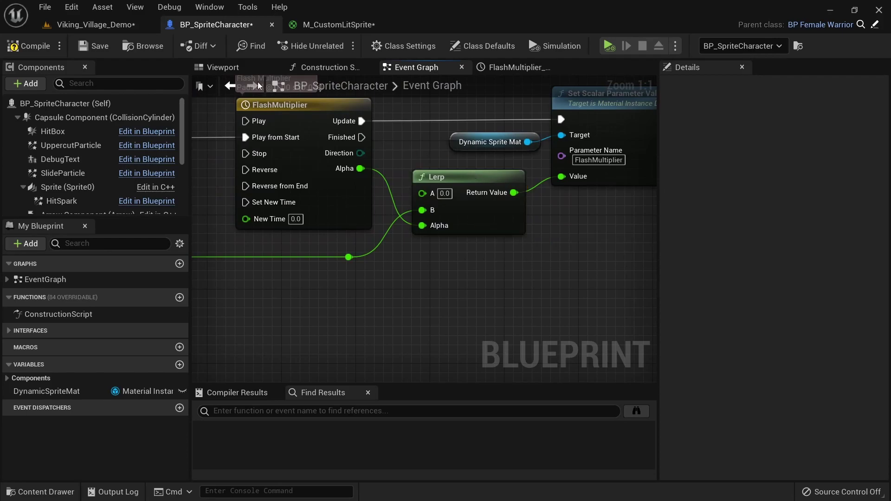
Play the Viking_Village_Demo level to test the fading flash on the sprite character
{"action": "left_click", "coordinate": [107, 23]}
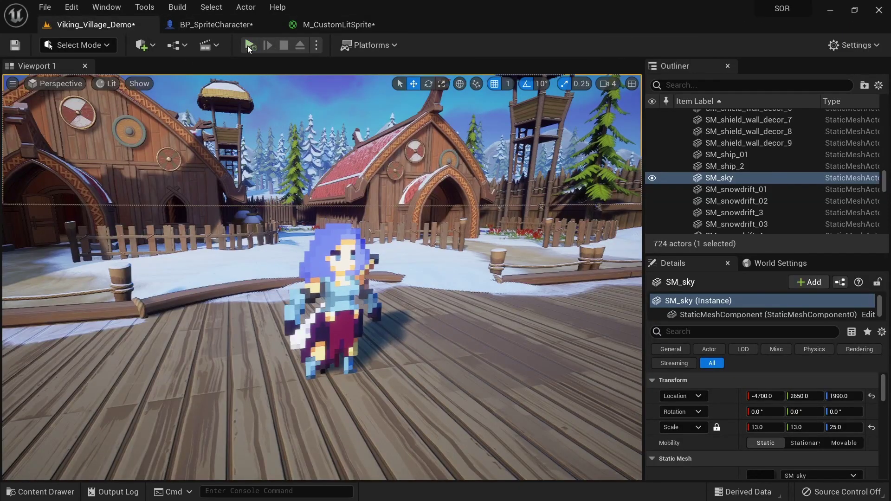
{"action": "left_click", "coordinate": [249, 45]}
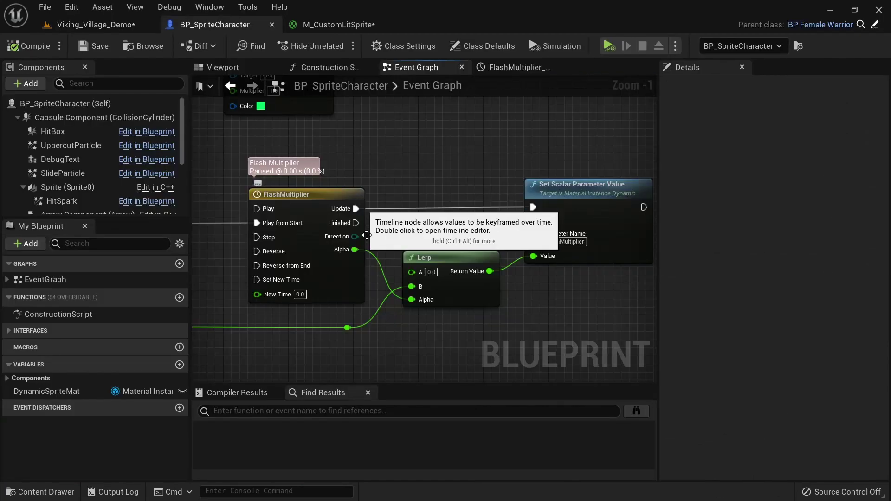
Move the FlashMultiplier timeline and the nodes after it further from Set Vector Parameter Value to make room between them
{"action": "right_click_drag", "start_coordinate": [376, 163], "coordinate": [318, 151]}
{"action": "scroll", "coordinate": [598, 137], "scroll_direction": "down", "scroll_amount": 2}
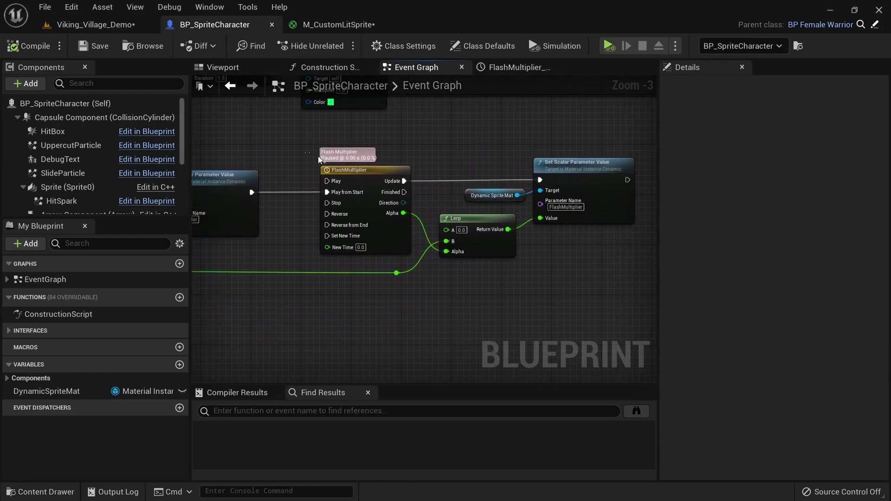
{"action": "left_click_drag", "start_coordinate": [583, 273], "coordinate": [584, 274]}
{"action": "left_click_drag", "start_coordinate": [371, 204], "coordinate": [462, 203]}
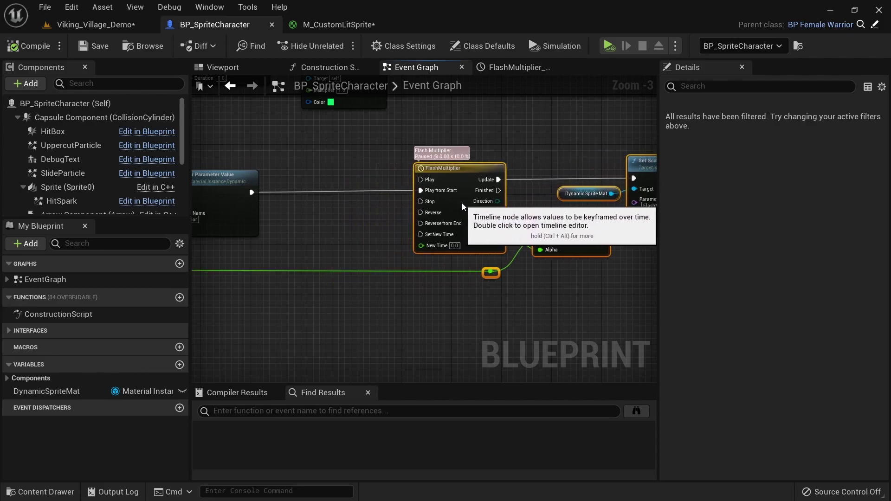
{"action": "left_click", "coordinate": [342, 213]}
Add a Get Flash Multiplier timeline reference in the gap before the FlashMultiplier timeline
{"action": "right_click_drag", "start_coordinate": [324, 205], "coordinate": [380, 212]}
{"action": "scroll", "coordinate": [352, 191], "scroll_direction": "up", "scroll_amount": 2}
{"action": "right_click", "coordinate": [304, 149]}
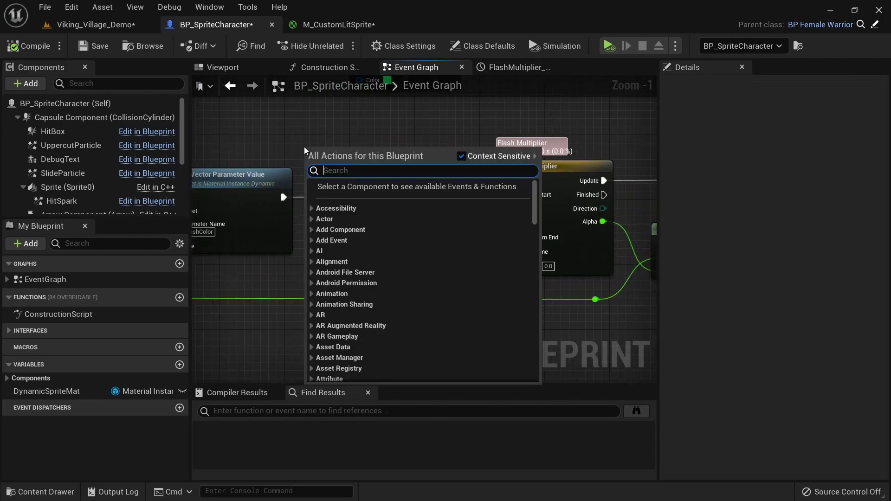
{"action": "type", "text": "flashMultip"}
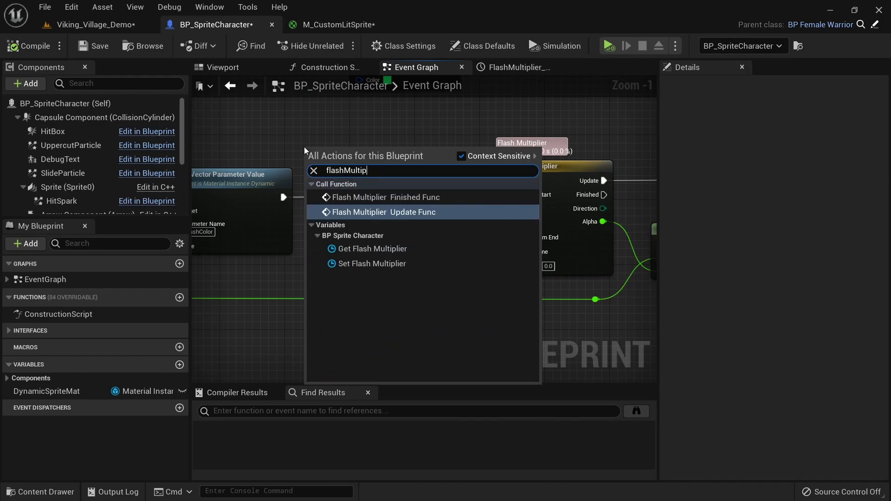
{"action": "type", "text": "lier"}
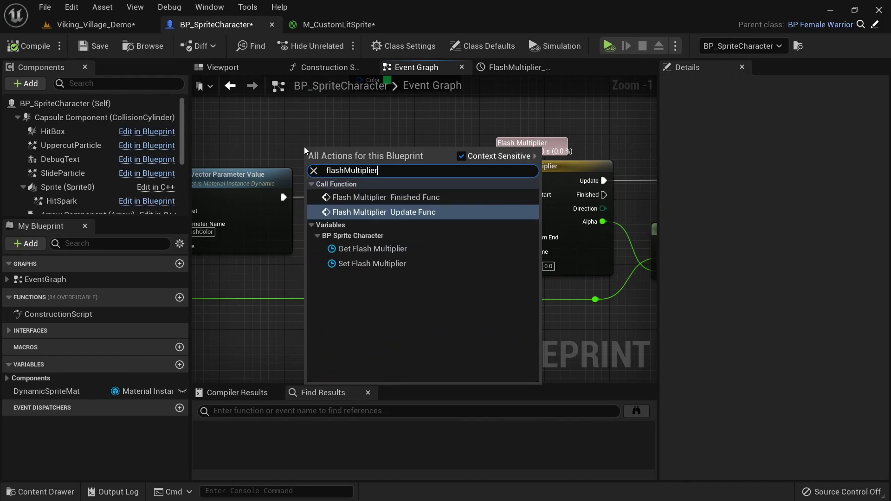
{"action": "left_click", "coordinate": [420, 248]}
Create a Set Play Rate node that targets the Flash Multiplier timeline reference
{"action": "left_click_drag", "start_coordinate": [334, 158], "coordinate": [398, 216]}
{"action": "type", "text": "set"}
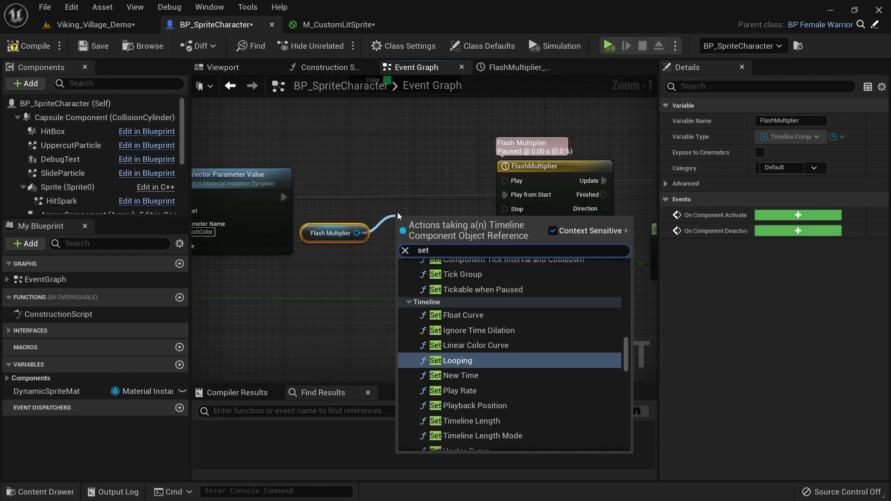
{"action": "type", "text": " playra"}
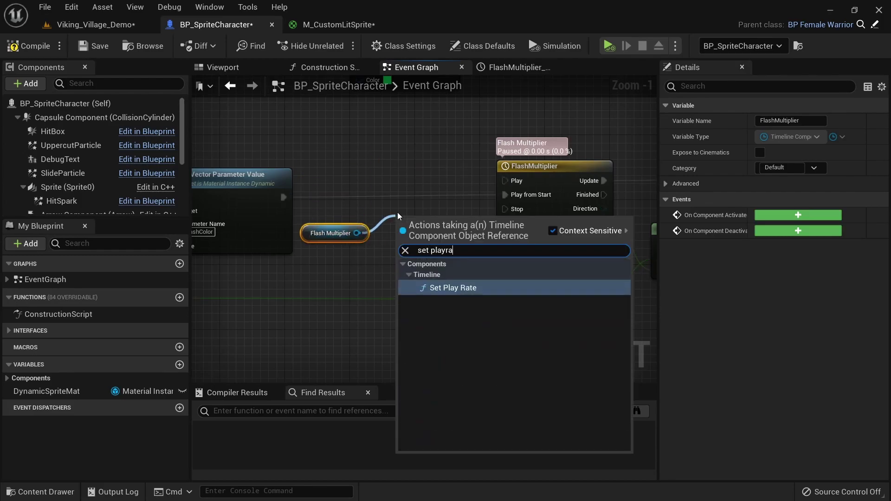
{"action": "type", "text": "te"}
{"action": "key", "text": "Return"}
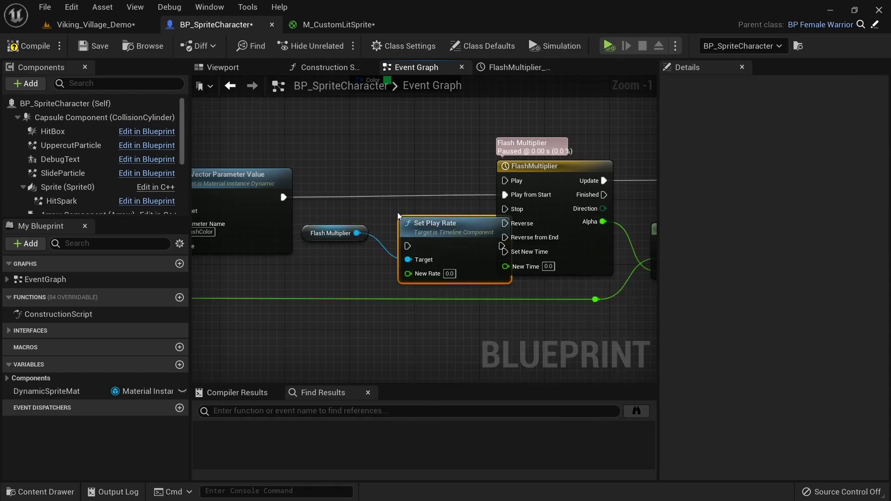
Position Set Play Rate between Set Vector Parameter Value and the timeline, and wire it into the execution flow to Play from Start
{"action": "left_click_drag", "start_coordinate": [398, 216], "coordinate": [374, 168]}
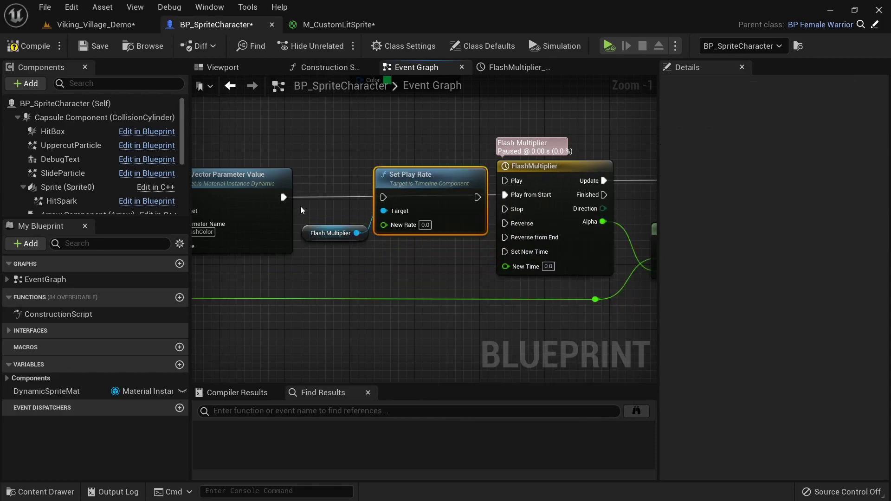
{"action": "left_click_drag", "start_coordinate": [284, 197], "coordinate": [385, 197]}
{"action": "left_click_drag", "start_coordinate": [478, 198], "coordinate": [503, 197]}
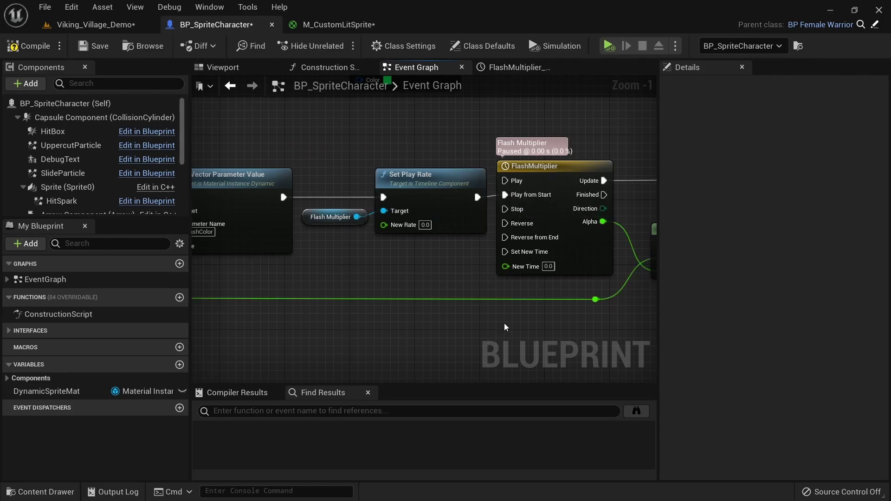
Expose Set Play Rate's New Rate as an input on the TriggerFlash event, routing its wire below the nodes with reroute nodes
{"action": "right_click_drag", "start_coordinate": [358, 298], "coordinate": [530, 259]}
{"action": "left_click_drag", "start_coordinate": [556, 187], "coordinate": [387, 189]}
{"action": "right_click_drag", "start_coordinate": [475, 215], "coordinate": [304, 196]}
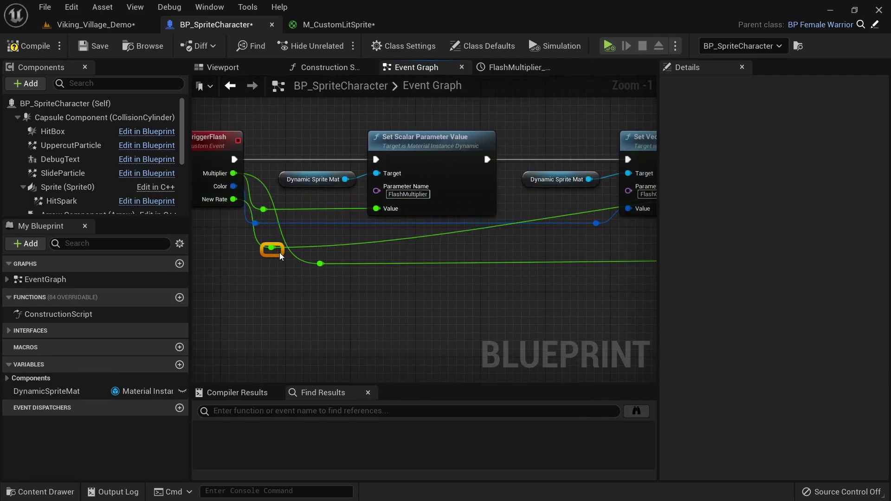
{"action": "left_click_drag", "start_coordinate": [279, 252], "coordinate": [269, 243]}
{"action": "right_click_drag", "start_coordinate": [585, 204], "coordinate": [260, 191]}
{"action": "double_click", "coordinate": [430, 179]}
{"action": "left_click_drag", "start_coordinate": [432, 181], "coordinate": [483, 230]}
Rename TriggerFlash's NewRate input to PlayRate and set its default value to 5.0
{"action": "right_click_drag", "start_coordinate": [209, 220], "coordinate": [650, 226]}
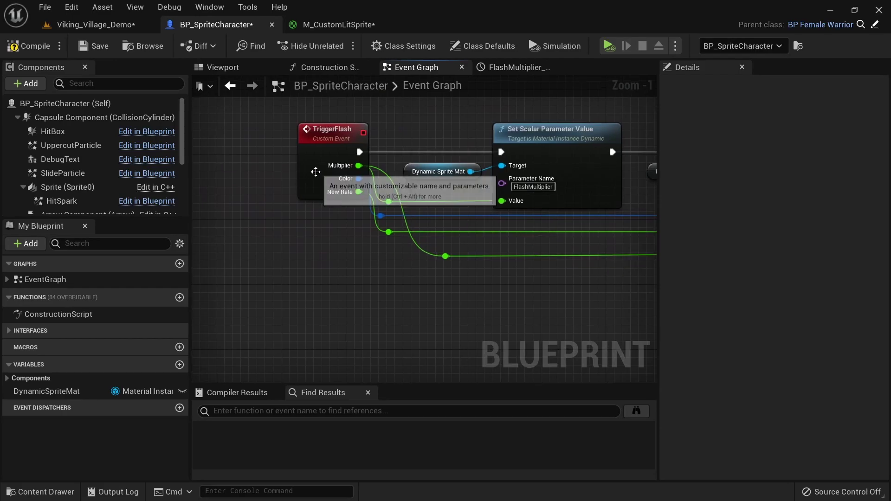
{"action": "left_click", "coordinate": [315, 172]}
{"action": "left_click", "coordinate": [733, 330]}
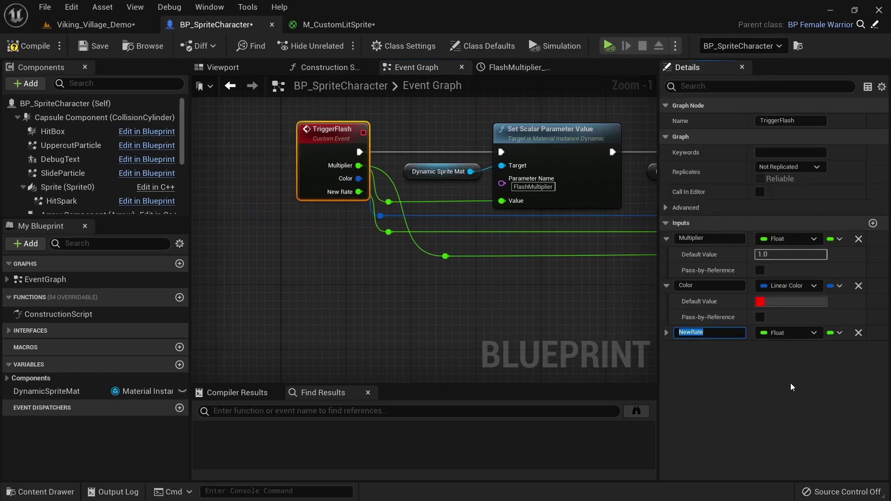
{"action": "type", "text": "PlayRate"}
{"action": "key", "text": "Return"}
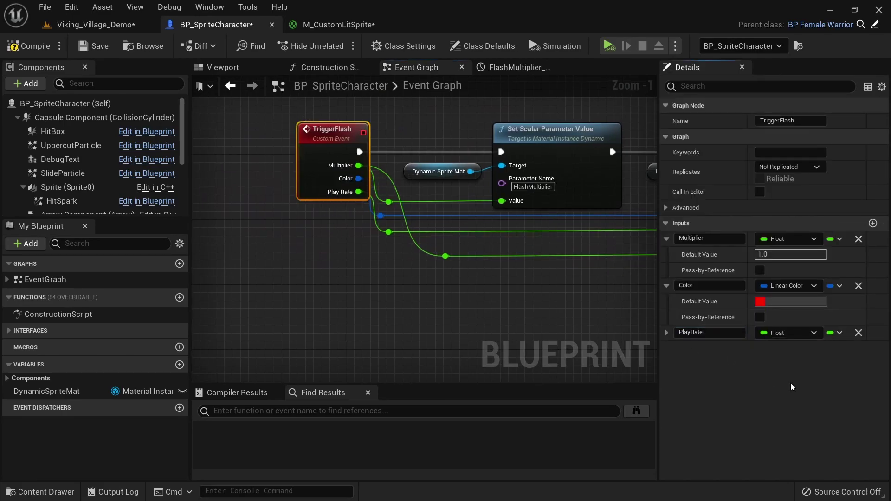
{"action": "left_click", "coordinate": [666, 333]}
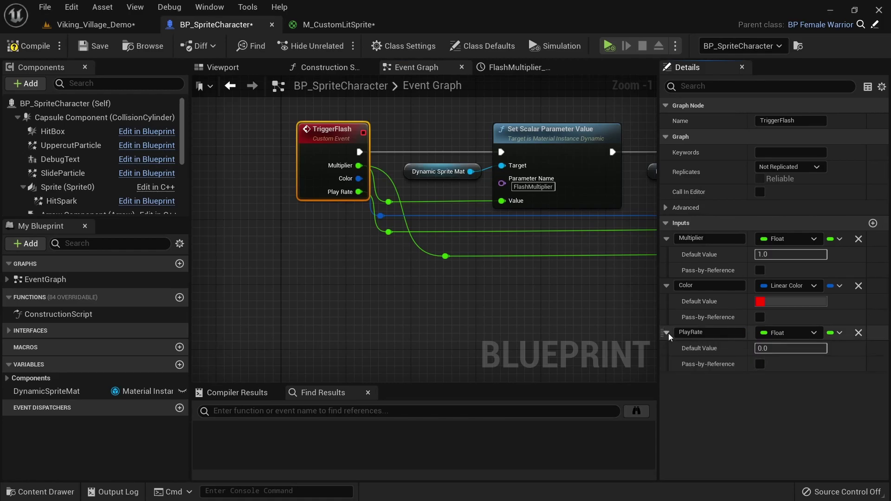
{"action": "left_click", "coordinate": [787, 349]}
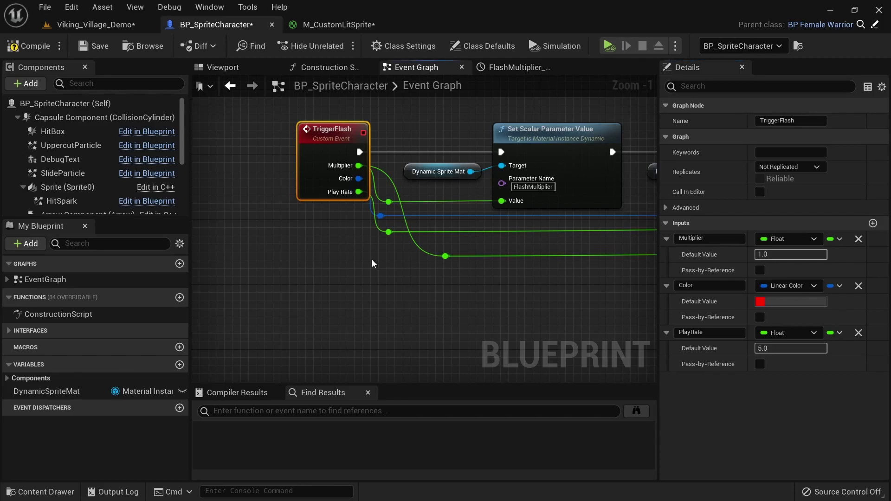
Play the level to test the faster flash, and review the Delay and Trigger Flash call in BP_SpriteCharacter's graph
{"action": "left_click", "coordinate": [133, 26]}
{"action": "left_click", "coordinate": [252, 45]}
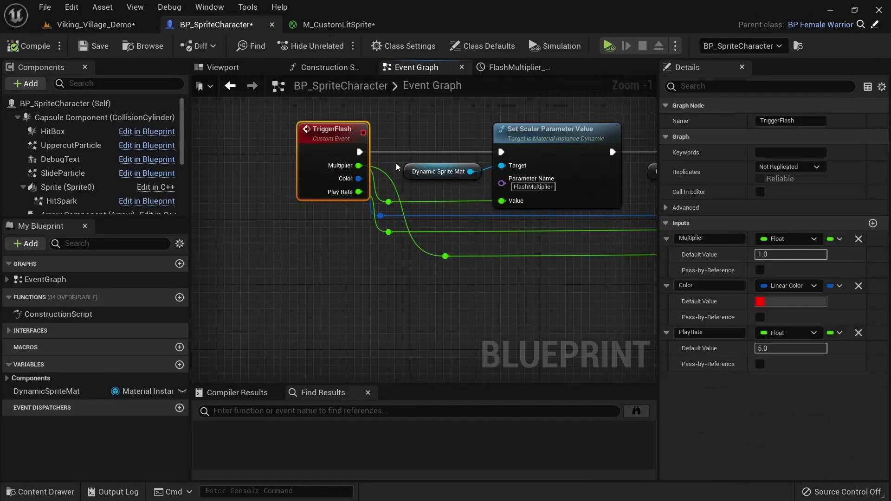
{"action": "scroll", "coordinate": [413, 164], "scroll_direction": "down", "scroll_amount": 1}
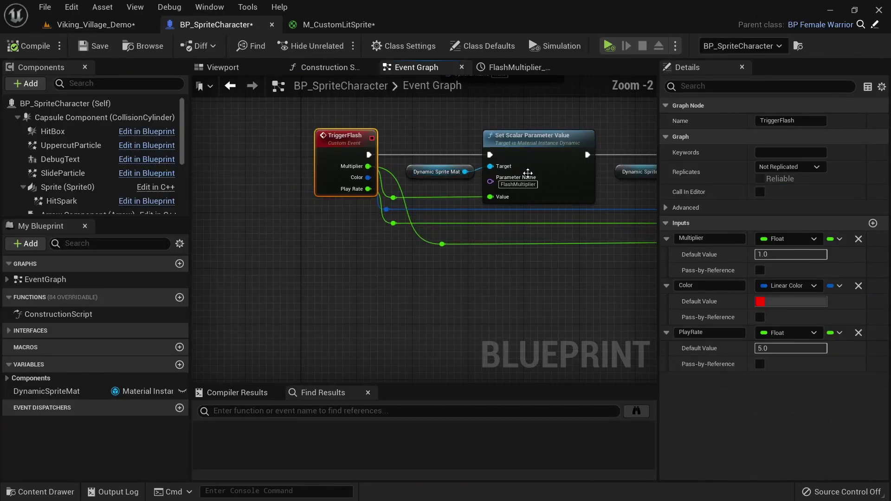
{"action": "right_click_drag", "start_coordinate": [527, 173], "coordinate": [354, 271]}
{"action": "scroll", "coordinate": [446, 188], "scroll_direction": "down", "scroll_amount": 1}
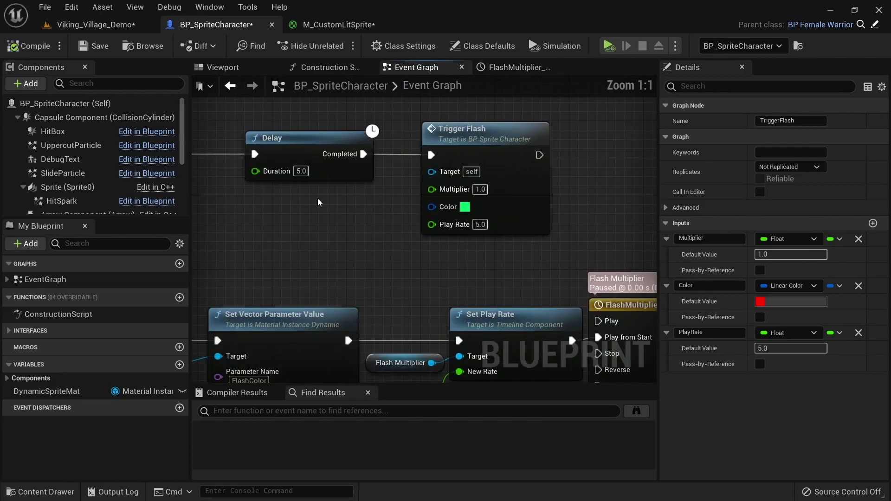
{"action": "left_click_drag", "start_coordinate": [277, 120], "coordinate": [528, 196]}
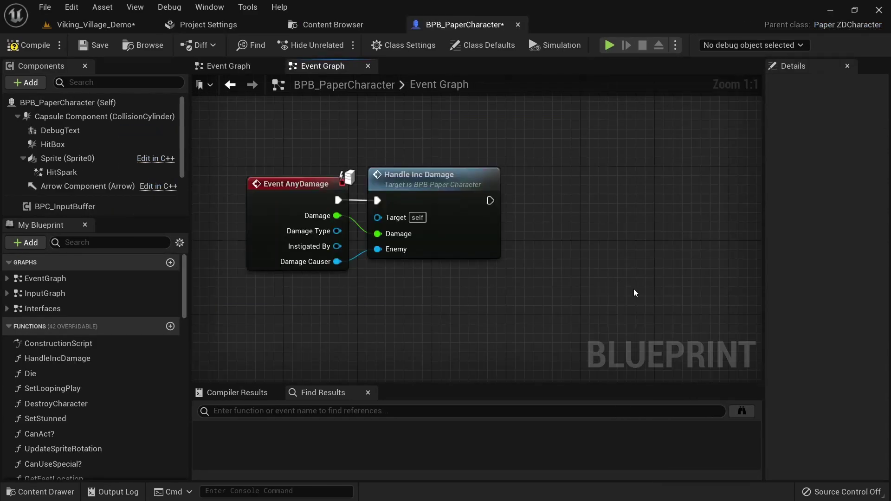
Add a Trigger Flash call after Handle Inc Damage in BPB_PaperCharacter's AnyDamage event and align it with that node
{"action": "left_click_drag", "start_coordinate": [542, 204], "coordinate": [544, 201]}
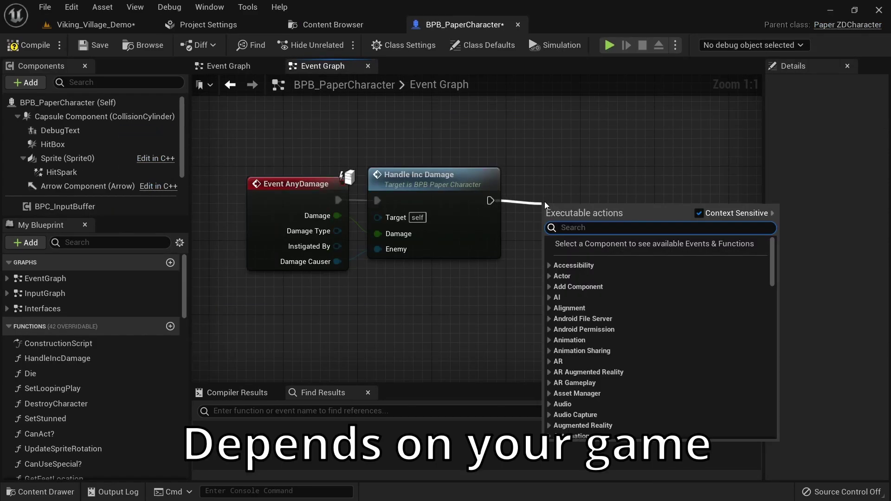
{"action": "type", "text": "triggerf"}
{"action": "key", "text": "Return"}
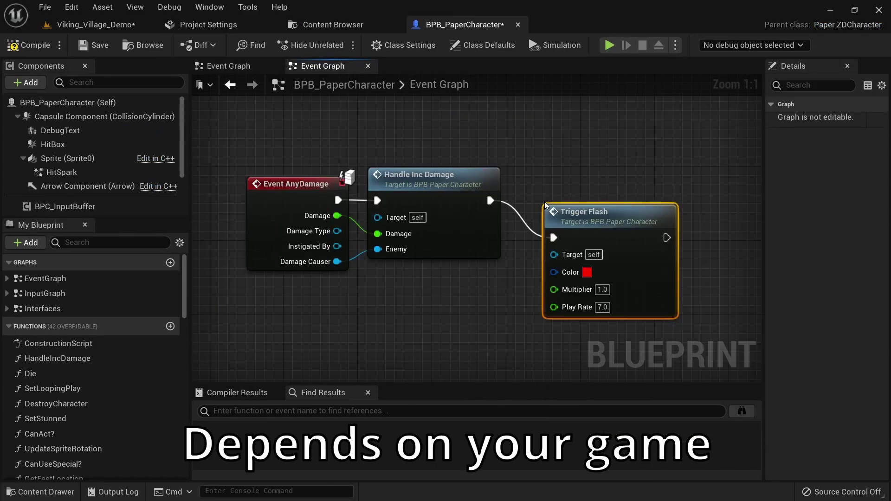
{"action": "left_click_drag", "start_coordinate": [613, 233], "coordinate": [623, 196]}
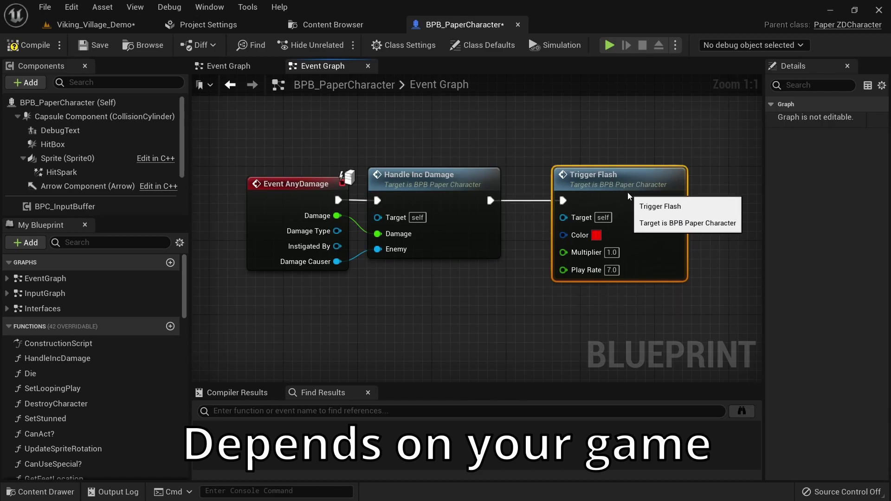
Set the Trigger Flash call's Play Rate to 10 and its Color to white
{"action": "left_click", "coordinate": [612, 271]}
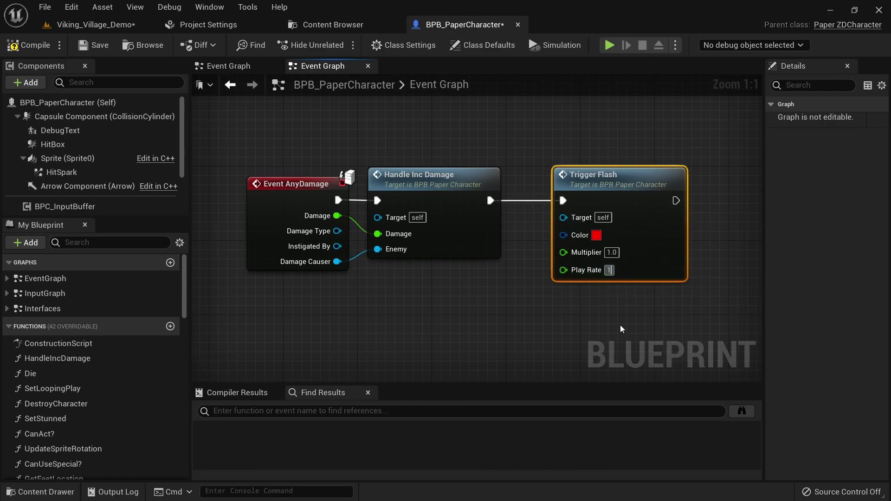
{"action": "type", "text": "10"}
{"action": "left_click", "coordinate": [597, 235]}
{"action": "left_click", "coordinate": [767, 485]}
Play the Viking_Village_Demo level and attack the other character to test the damage flash
{"action": "left_click", "coordinate": [96, 25]}
{"action": "left_click", "coordinate": [250, 45]}
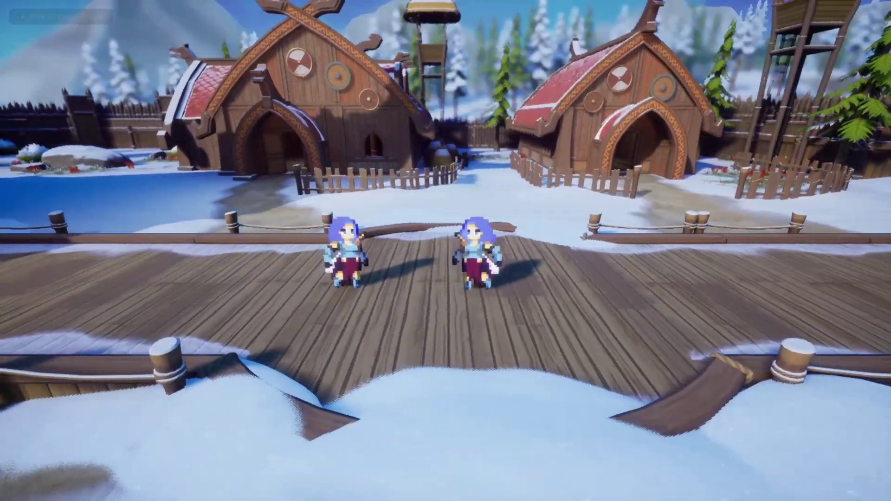
{"action": "key", "text": "a"}
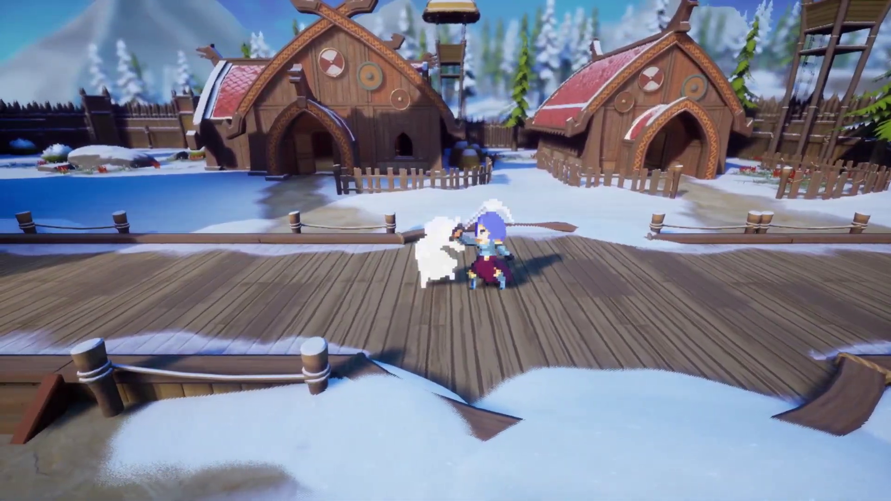